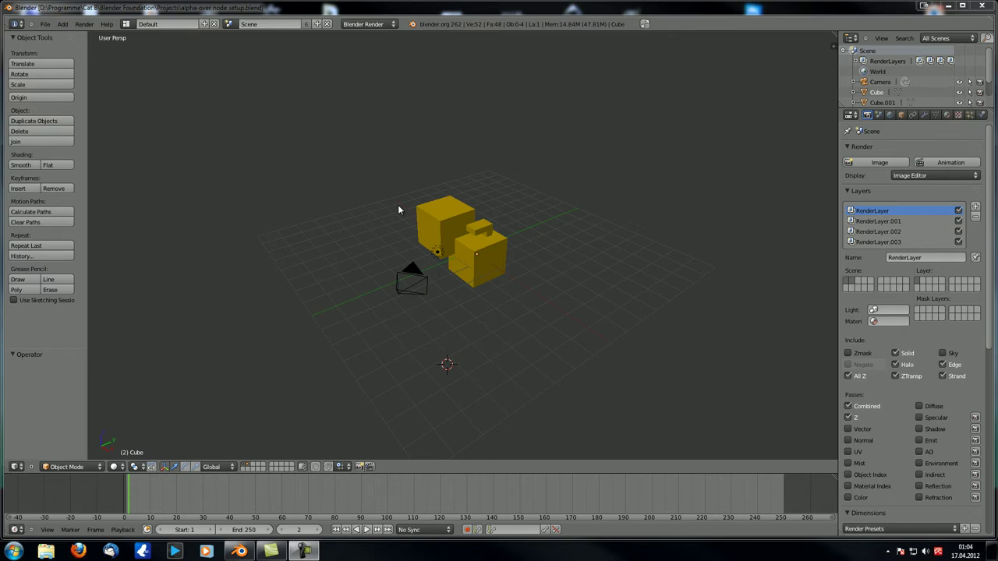
Examine the two yellow cubes, the lamp and the camera in the 3D scene from several angles and distances.
{"action": "middle_click_drag", "start_coordinate": [397, 205], "coordinate": [442, 237]}
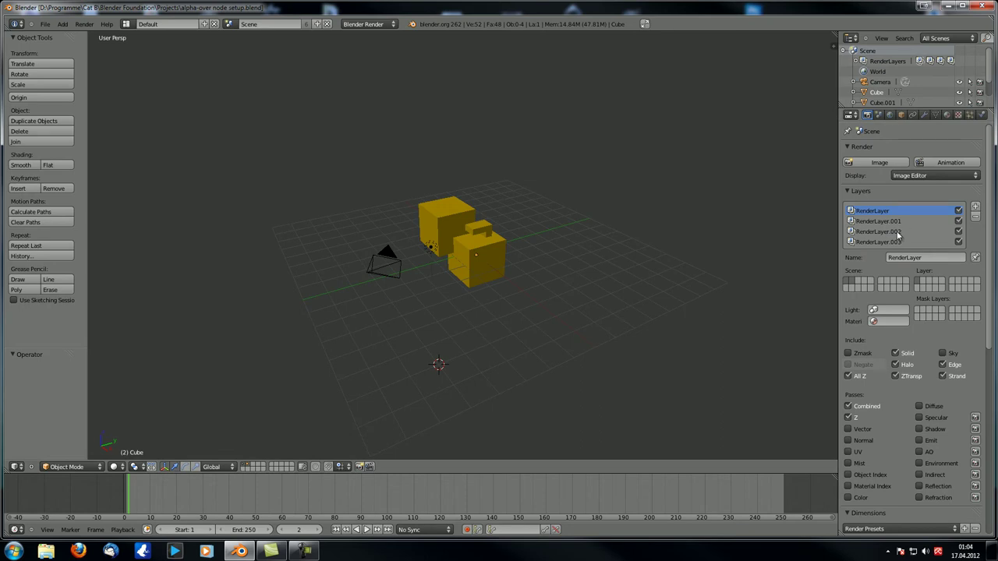
{"action": "mouse_move", "coordinate": [453, 273]}
{"action": "middle_mouse_down"}
{"action": "mouse_move", "coordinate": [473, 274]}
{"action": "mouse_move", "coordinate": [461, 272]}
{"action": "mouse_move", "coordinate": [466, 264]}
{"action": "middle_mouse_up"}
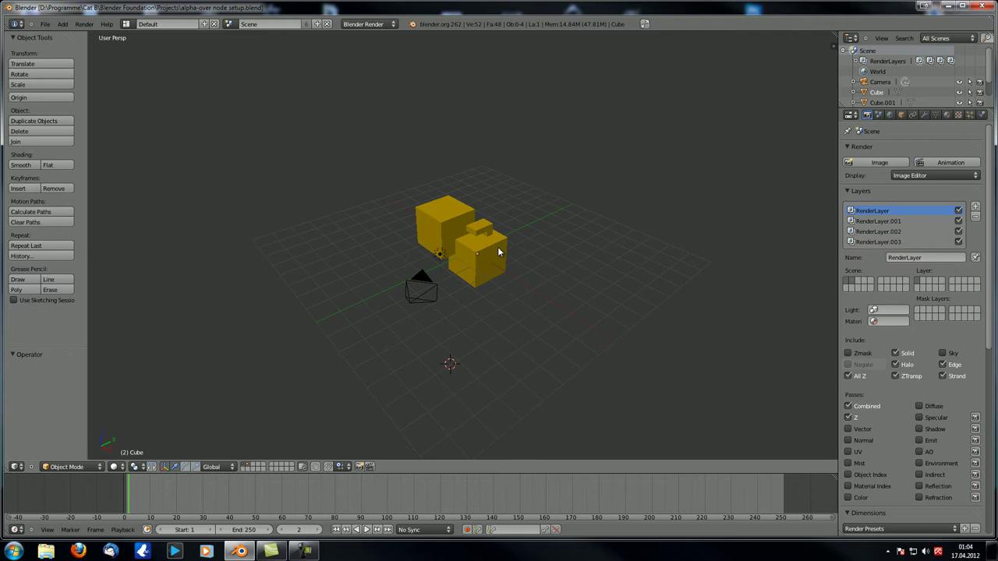
{"action": "middle_click_drag", "start_coordinate": [345, 292], "coordinate": [349, 292]}
{"action": "middle_click_drag", "start_coordinate": [445, 267], "coordinate": [439, 272]}
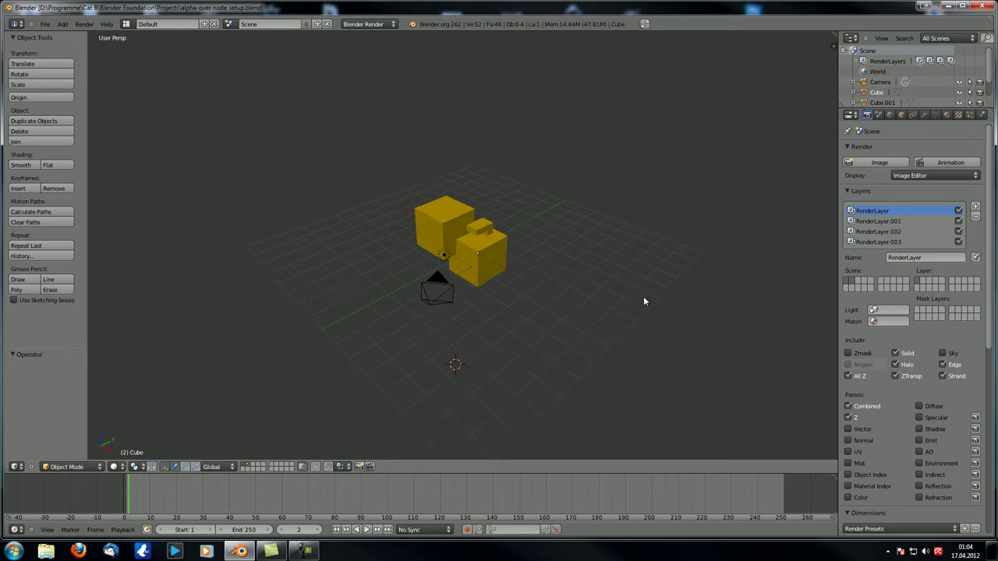
{"action": "middle_click_drag", "start_coordinate": [570, 291], "coordinate": [456, 222]}
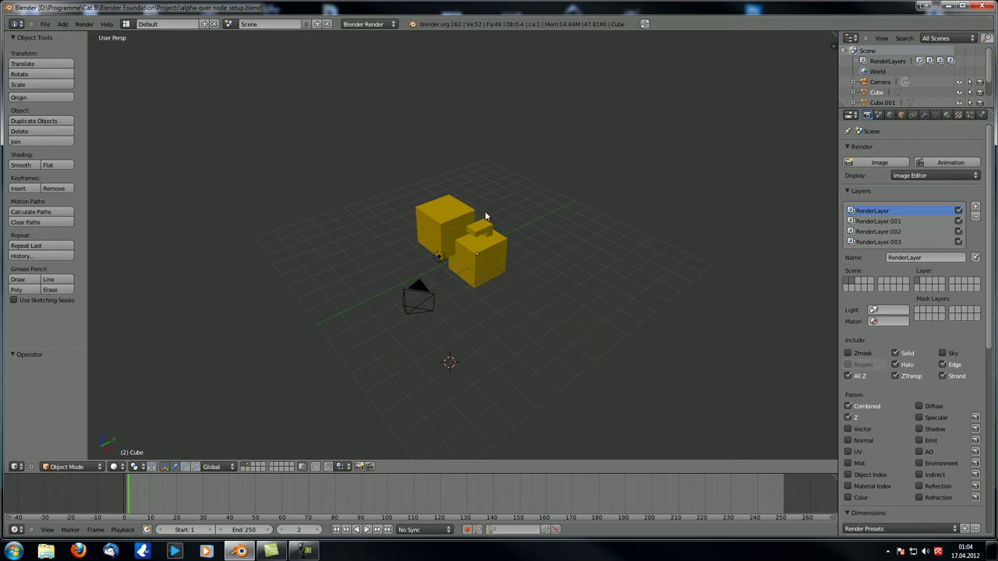
{"action": "middle_click_drag", "start_coordinate": [485, 216], "coordinate": [400, 276]}
{"action": "scroll", "coordinate": [469, 286], "scroll_direction": "up", "scroll_amount": 10}
{"action": "scroll", "coordinate": [465, 284], "scroll_direction": "down", "scroll_amount": 13}
{"action": "middle_click_drag", "start_coordinate": [462, 281], "coordinate": [437, 283]}
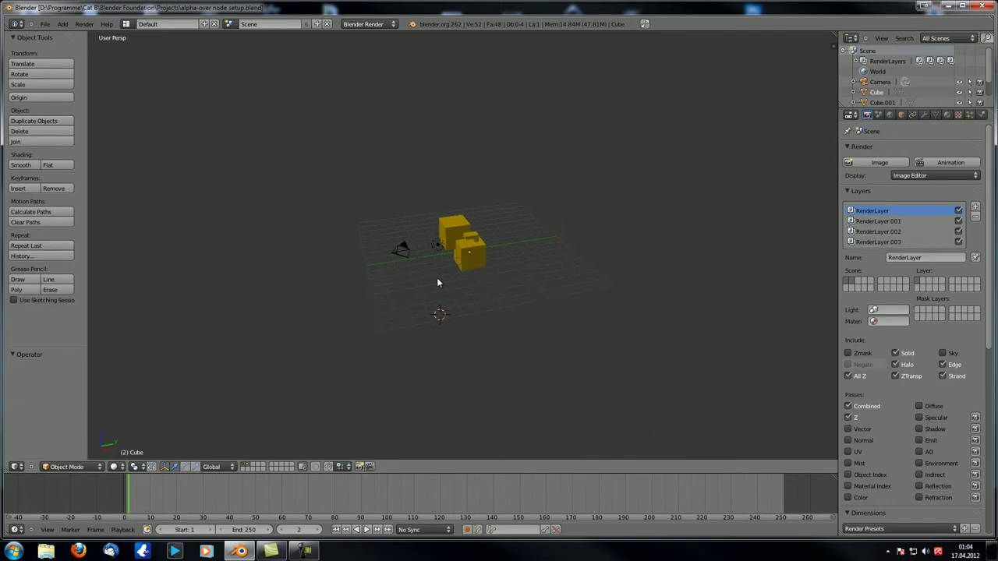
{"action": "scroll", "coordinate": [437, 281], "scroll_direction": "up", "scroll_amount": 4}
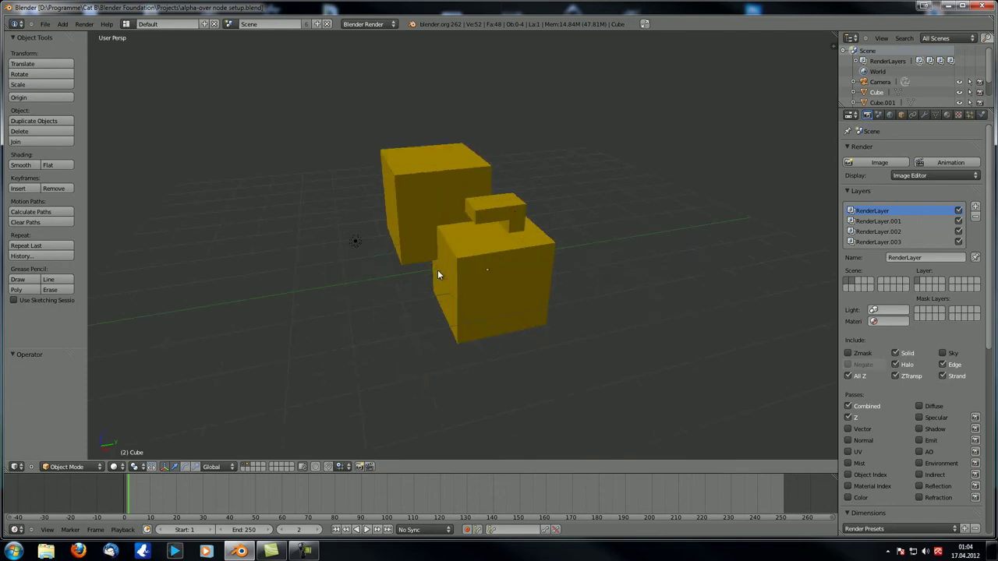
{"action": "middle_click_drag", "start_coordinate": [379, 211], "coordinate": [384, 231]}
{"action": "scroll", "coordinate": [382, 261], "scroll_direction": "down", "scroll_amount": 4}
{"action": "scroll", "coordinate": [382, 262], "scroll_direction": "up", "scroll_amount": 4}
{"action": "scroll", "coordinate": [382, 260], "scroll_direction": "down", "scroll_amount": 3}
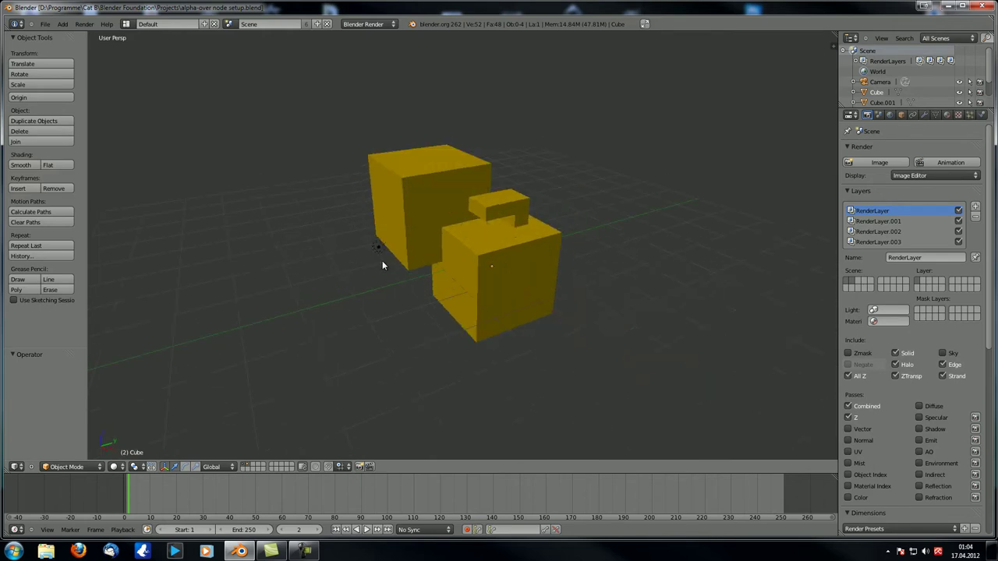
{"action": "scroll", "coordinate": [382, 260], "scroll_direction": "up", "scroll_amount": 3}
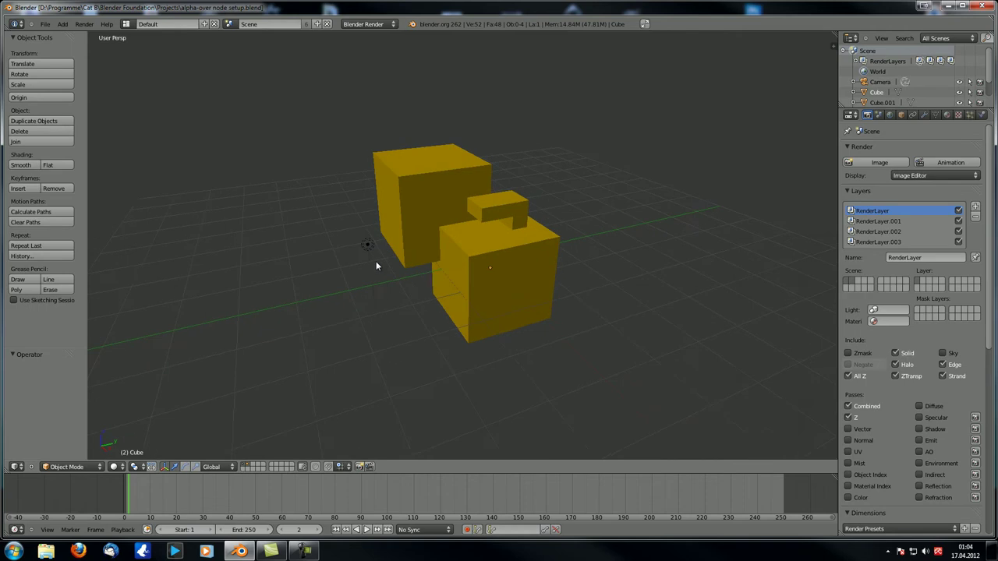
{"action": "scroll", "coordinate": [408, 249], "scroll_direction": "down", "scroll_amount": 5}
{"action": "mouse_move", "coordinate": [408, 250]}
{"action": "middle_mouse_down"}
{"action": "mouse_move", "coordinate": [440, 262]}
{"action": "mouse_move", "coordinate": [431, 269]}
{"action": "mouse_move", "coordinate": [414, 244]}
{"action": "middle_mouse_up"}
{"action": "scroll", "coordinate": [432, 265], "scroll_direction": "up", "scroll_amount": 4}
{"action": "scroll", "coordinate": [432, 265], "scroll_direction": "down", "scroll_amount": 4}
{"action": "scroll", "coordinate": [423, 245], "scroll_direction": "up", "scroll_amount": 3}
{"action": "scroll", "coordinate": [422, 245], "scroll_direction": "down", "scroll_amount": 3}
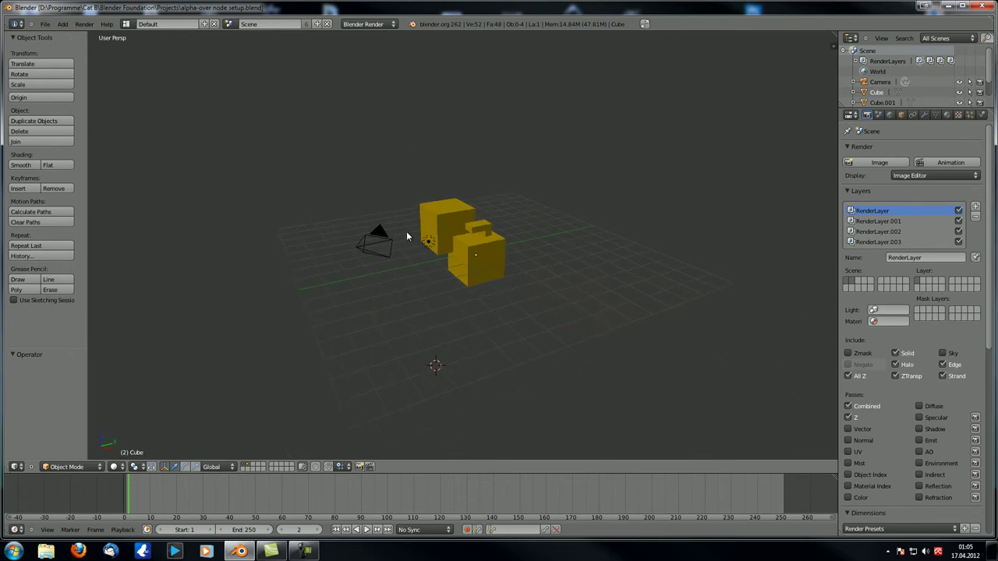
Check the scene layers of the rear cube, front cube, lamp and camera, opening the lamp's layer assignment.
{"action": "right_click", "coordinate": [450, 224]}
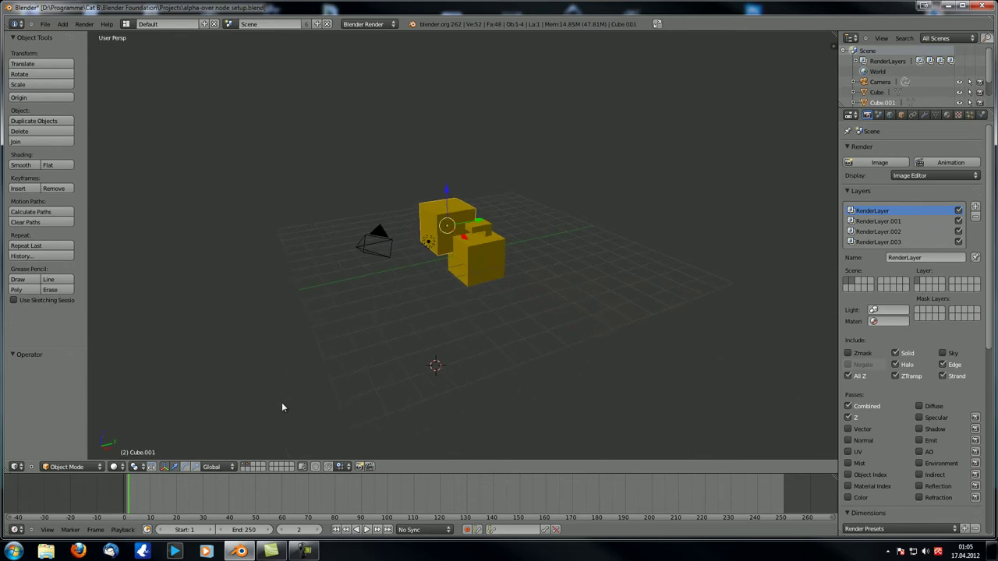
{"action": "right_click", "coordinate": [472, 275]}
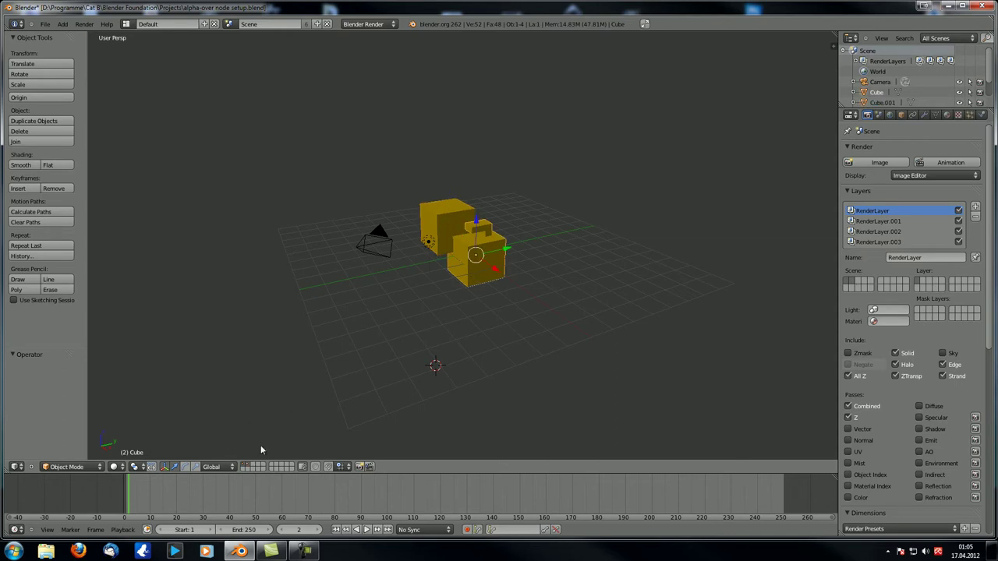
{"action": "right_click", "coordinate": [428, 243]}
{"action": "key", "text": "m"}
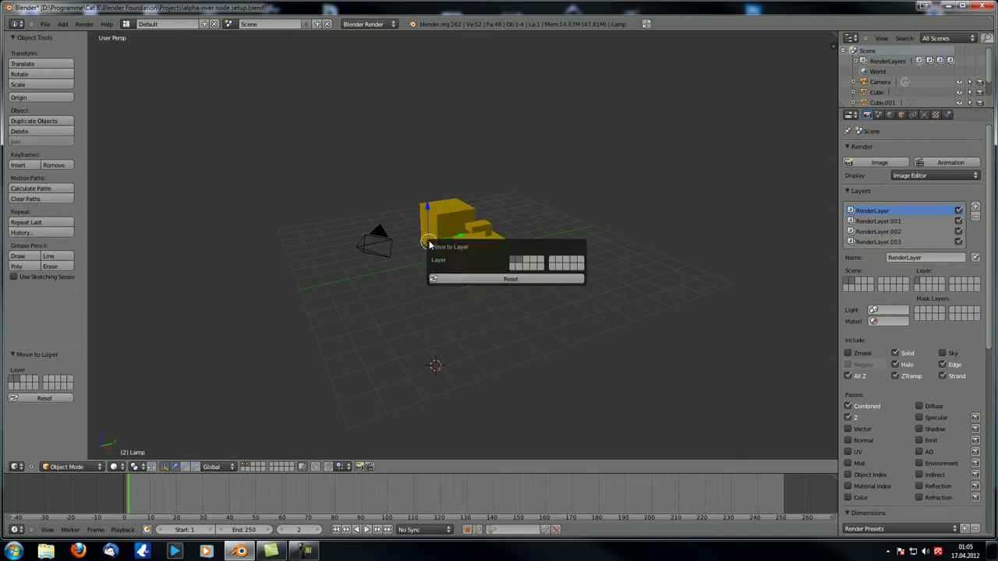
{"action": "middle_click_drag", "start_coordinate": [329, 292], "coordinate": [349, 298]}
{"action": "right_click", "coordinate": [404, 266]}
{"action": "middle_click_drag", "start_coordinate": [403, 269], "coordinate": [403, 334]}
{"action": "scroll", "coordinate": [898, 215], "scroll_direction": "down", "scroll_amount": 1}
{"action": "scroll", "coordinate": [901, 223], "scroll_direction": "up", "scroll_amount": 1}
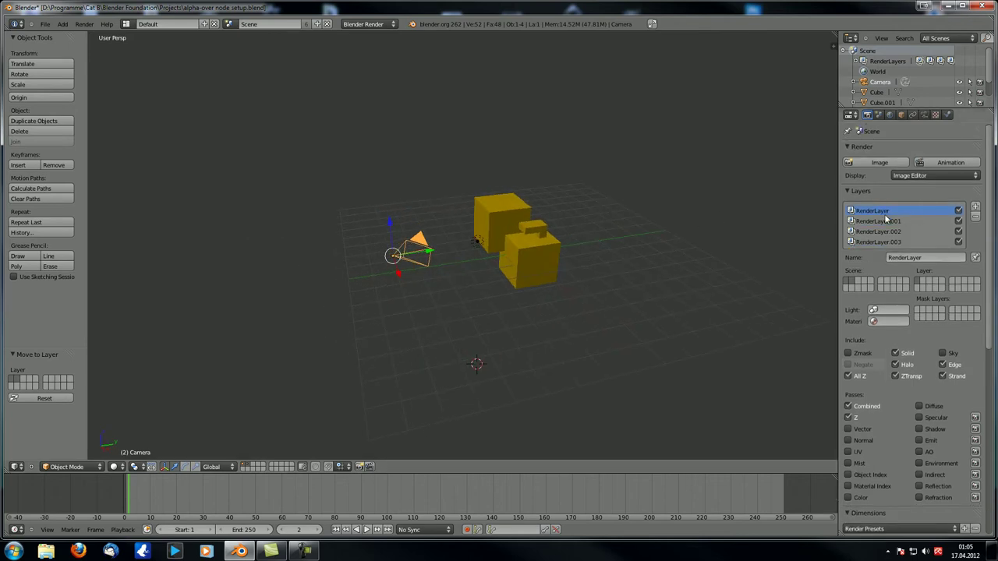
{"action": "middle_click_drag", "start_coordinate": [480, 230], "coordinate": [499, 209]}
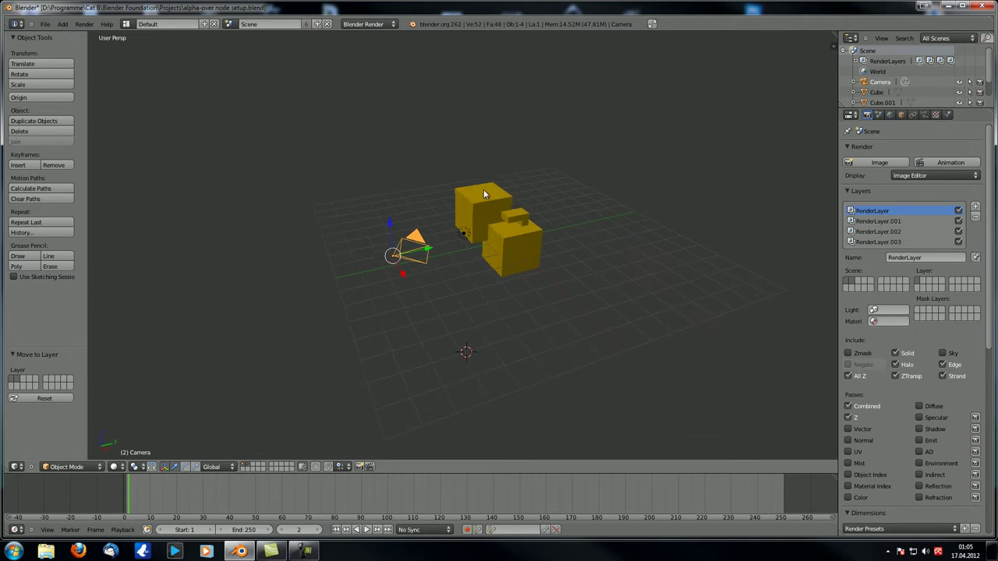
Review the layer and include settings of RenderLayer.001, RenderLayer.002 and RenderLayer.003 against the two cubes.
{"action": "right_click", "coordinate": [481, 203]}
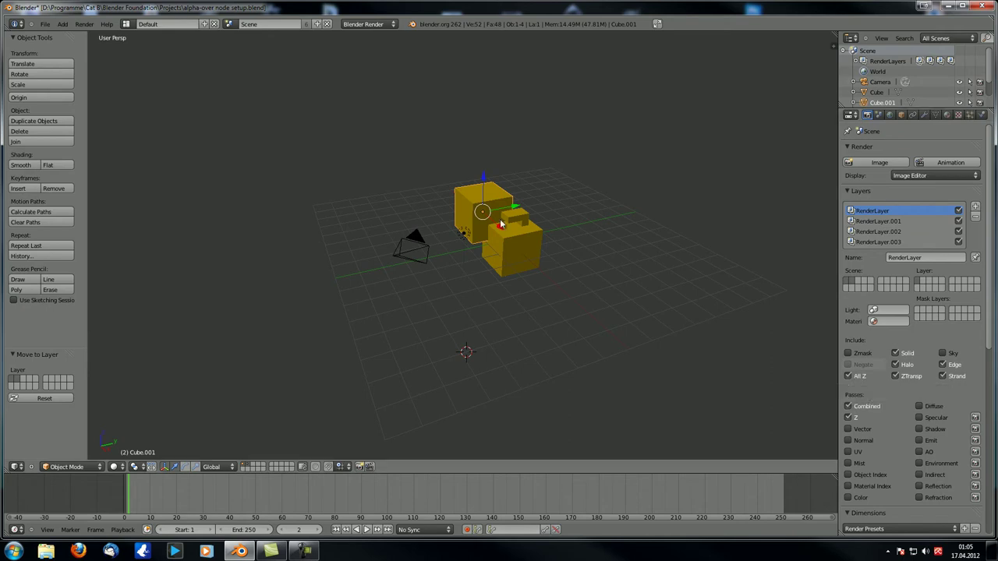
{"action": "left_click", "coordinate": [880, 222]}
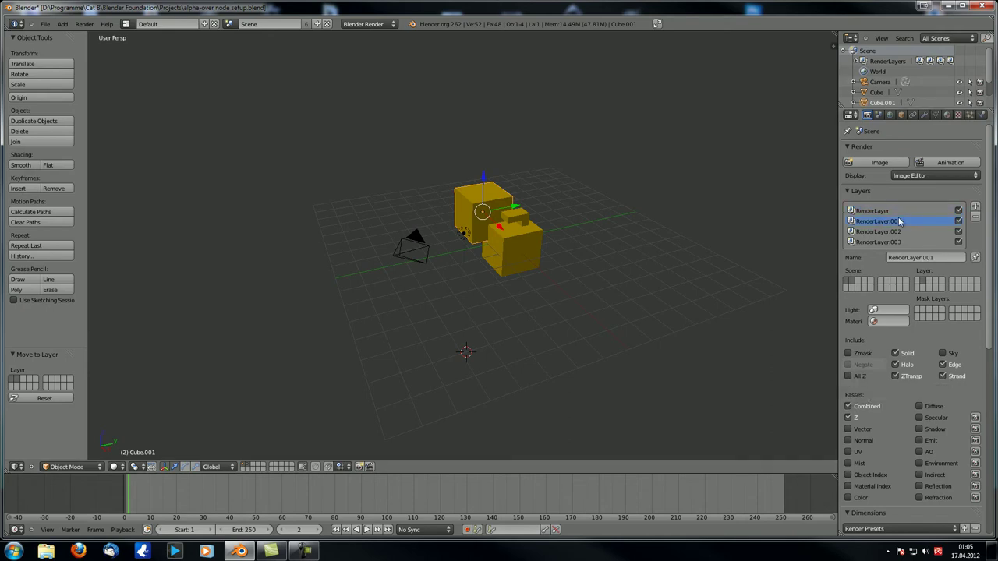
{"action": "right_click", "coordinate": [524, 257]}
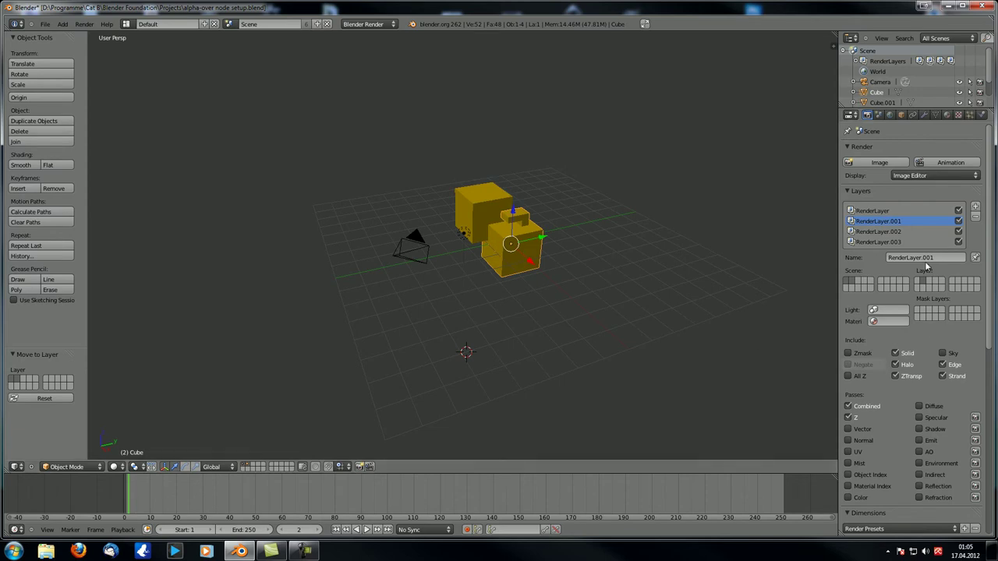
{"action": "left_click", "coordinate": [943, 364]}
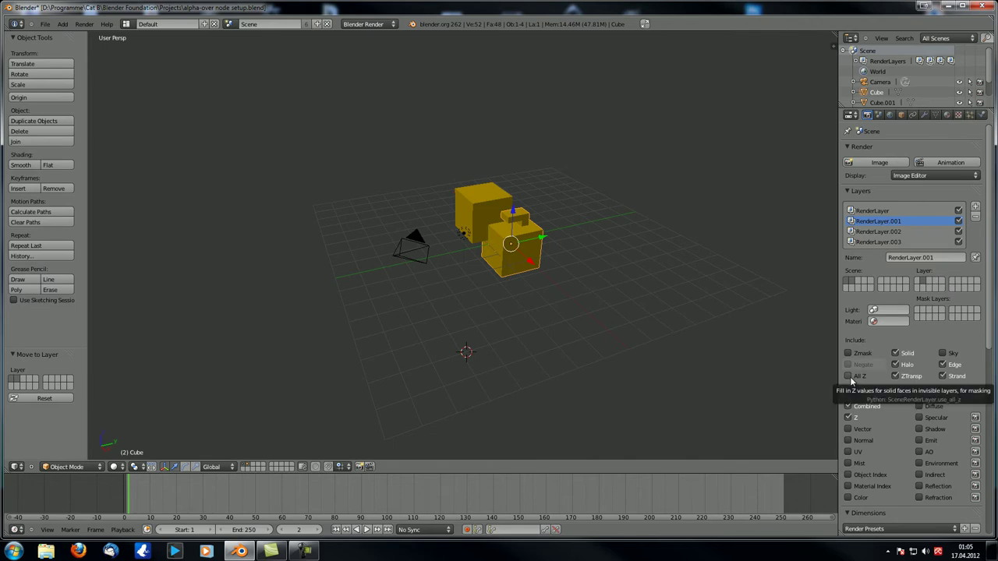
{"action": "left_click", "coordinate": [875, 232]}
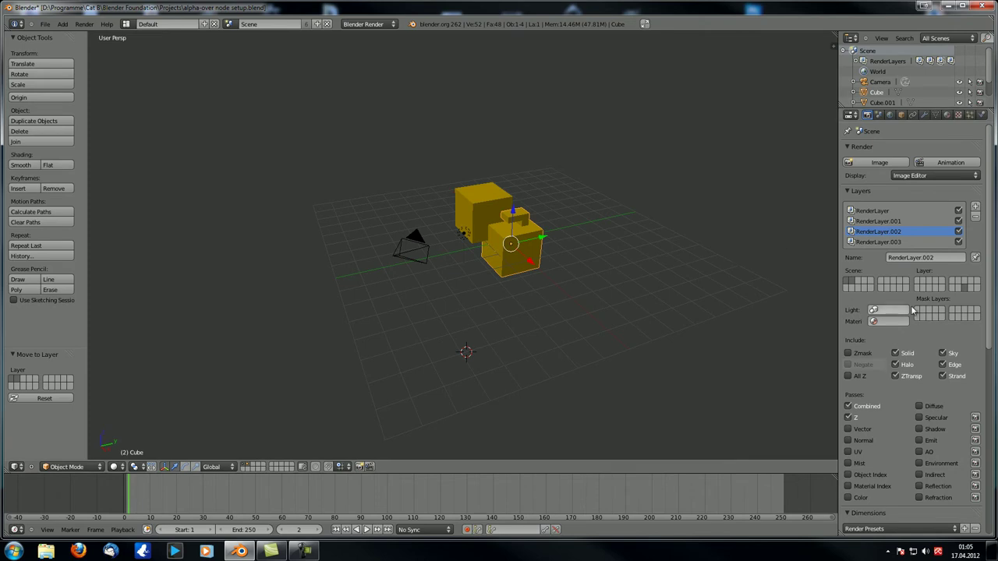
{"action": "left_click", "coordinate": [880, 242]}
Inspect the world's horizon color and its RGB values without changing them.
{"action": "left_click", "coordinate": [889, 115]}
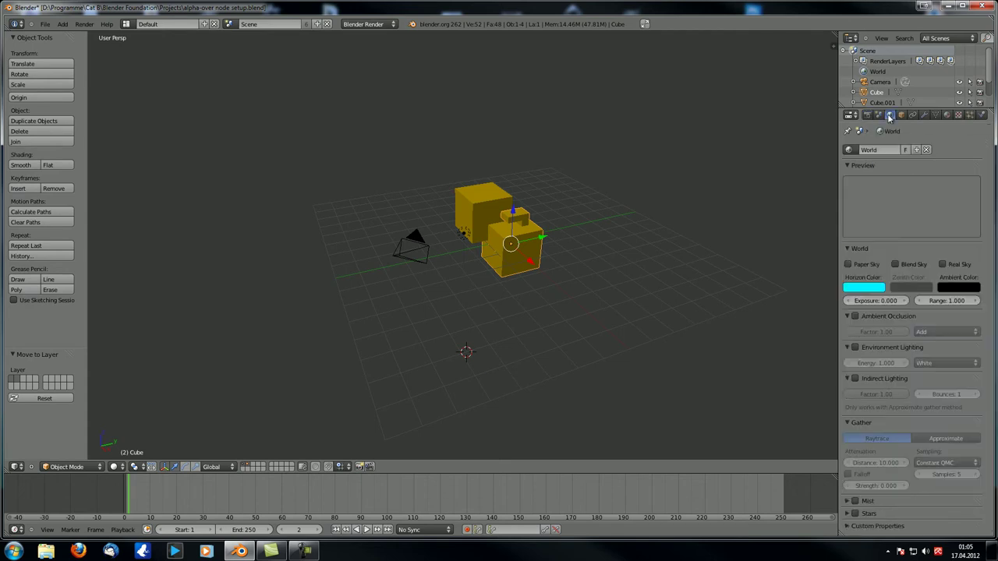
{"action": "left_click", "coordinate": [873, 290]}
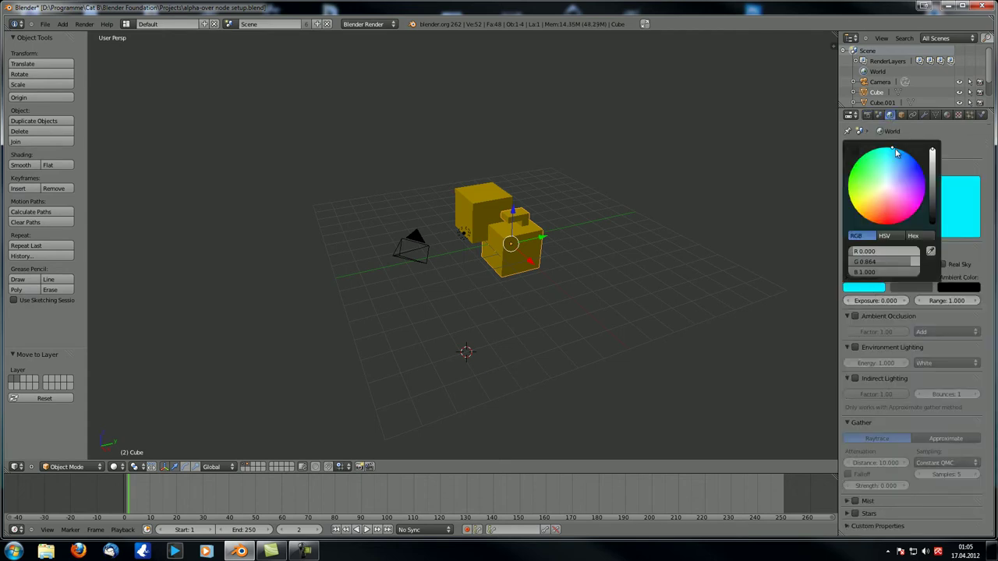
{"action": "middle_click_drag", "start_coordinate": [771, 347], "coordinate": [571, 331]}
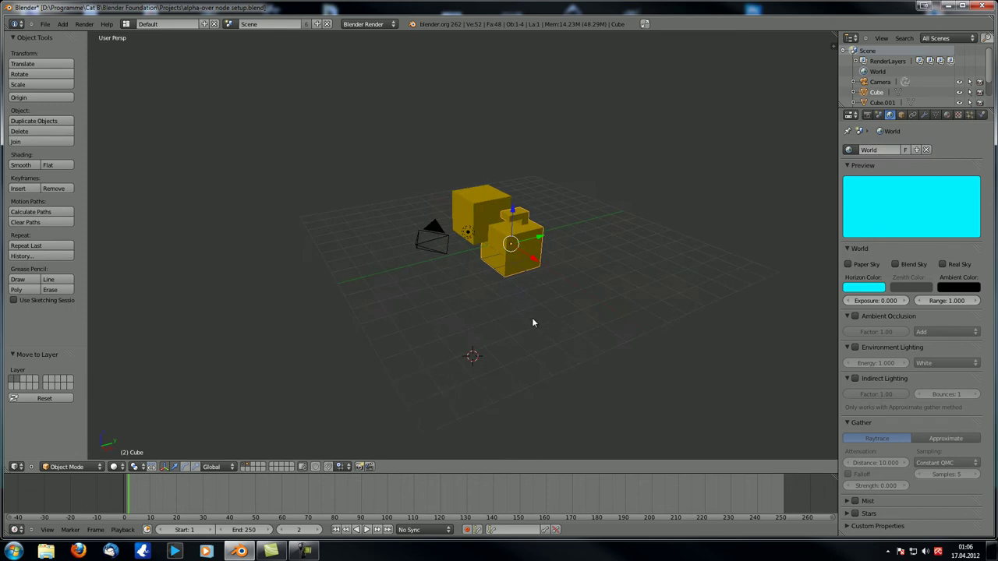
Render the current frame and show the compositing node setup in place of the render result.
{"action": "key", "text": "F12"}
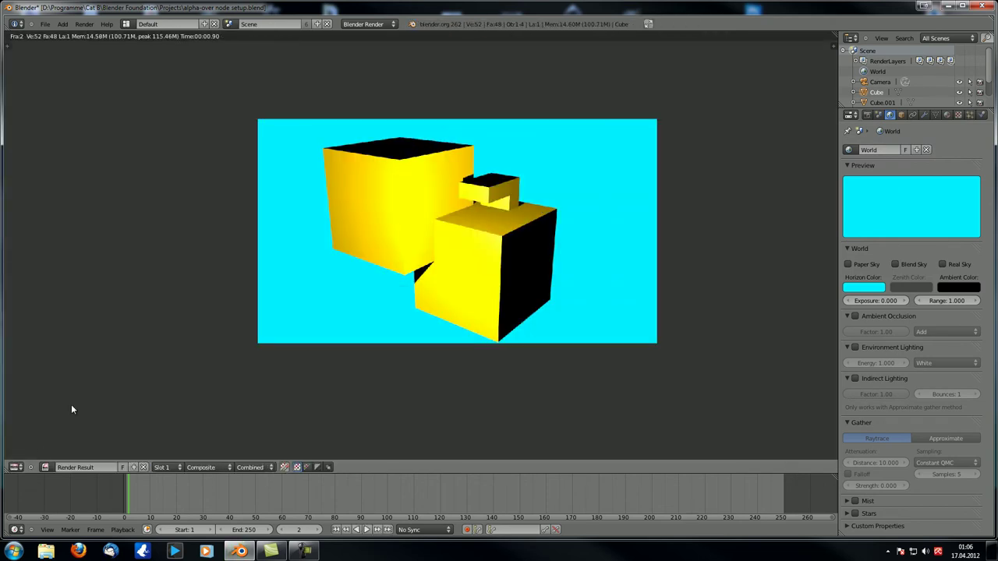
{"action": "left_click", "coordinate": [15, 467]}
{"action": "left_click", "coordinate": [47, 357]}
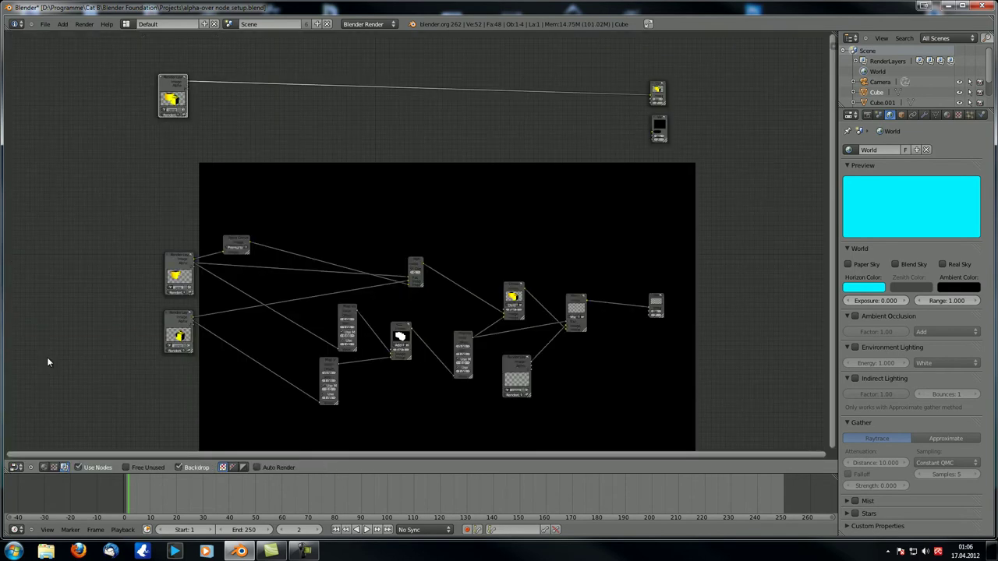
Move the upper output node slightly up and right, and send the topmost render layer node to the Viewer as backdrop.
{"action": "middle_click_drag", "start_coordinate": [433, 155], "coordinate": [416, 167]}
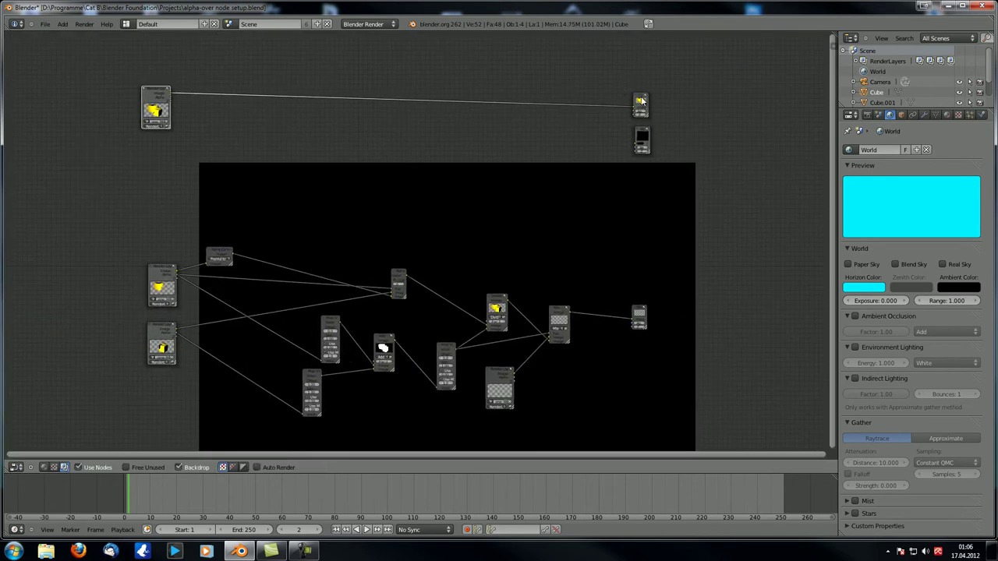
{"action": "left_click_drag", "start_coordinate": [643, 101], "coordinate": [658, 87]}
{"action": "left_click", "coordinate": [163, 95], "text": "ctrl+shift"}
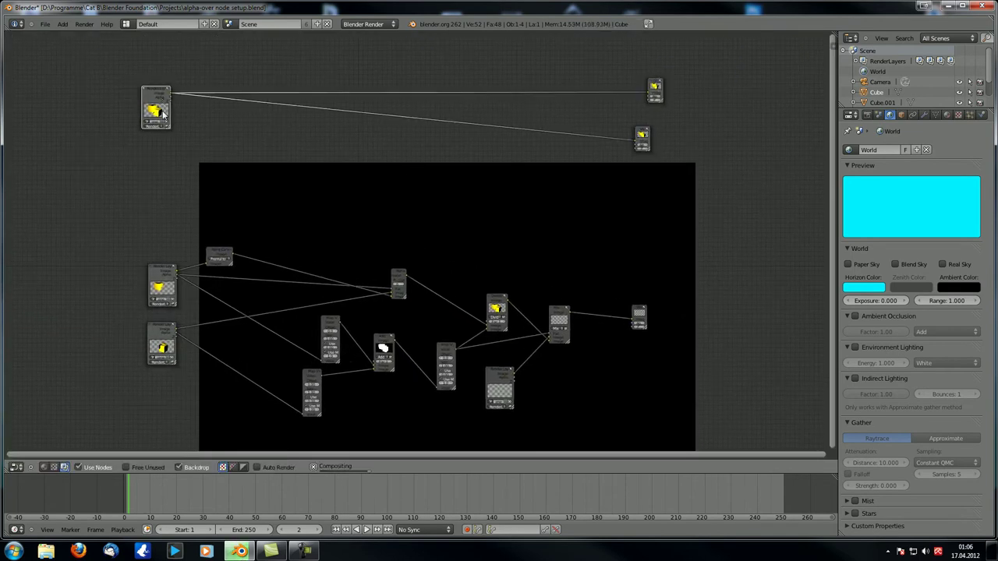
{"action": "middle_click_drag", "start_coordinate": [378, 200], "coordinate": [403, 132]}
{"action": "scroll", "coordinate": [402, 246], "scroll_direction": "down", "scroll_amount": 2}
{"action": "middle_click_drag", "start_coordinate": [400, 288], "coordinate": [416, 184], "text": "alt"}
{"action": "scroll", "coordinate": [420, 148], "scroll_direction": "down", "scroll_amount": 1}
{"action": "middle_click_drag", "start_coordinate": [420, 147], "coordinate": [392, 227]}
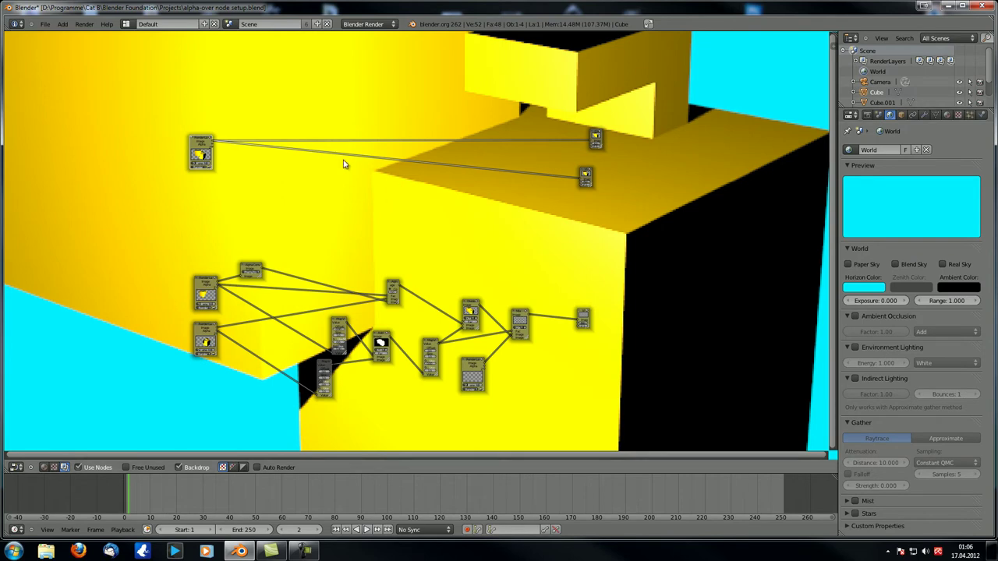
Compare the topmost render layer with the final compositing node by sending each alternately to the Viewer, ending on the final node.
{"action": "middle_click_drag", "start_coordinate": [375, 168], "coordinate": [423, 141]}
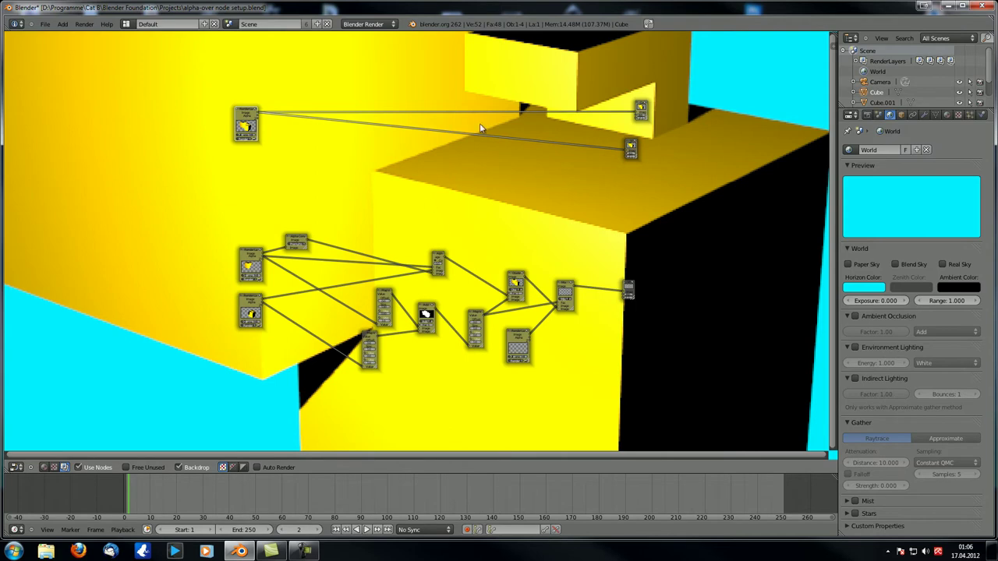
{"action": "middle_click_drag", "start_coordinate": [451, 198], "coordinate": [373, 179]}
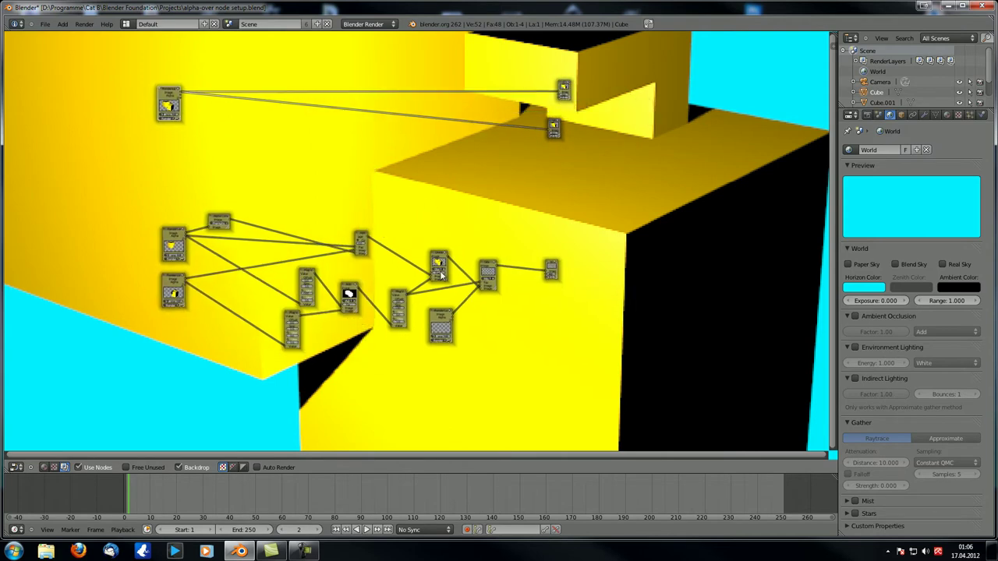
{"action": "left_click", "coordinate": [489, 269], "text": "ctrl+shift"}
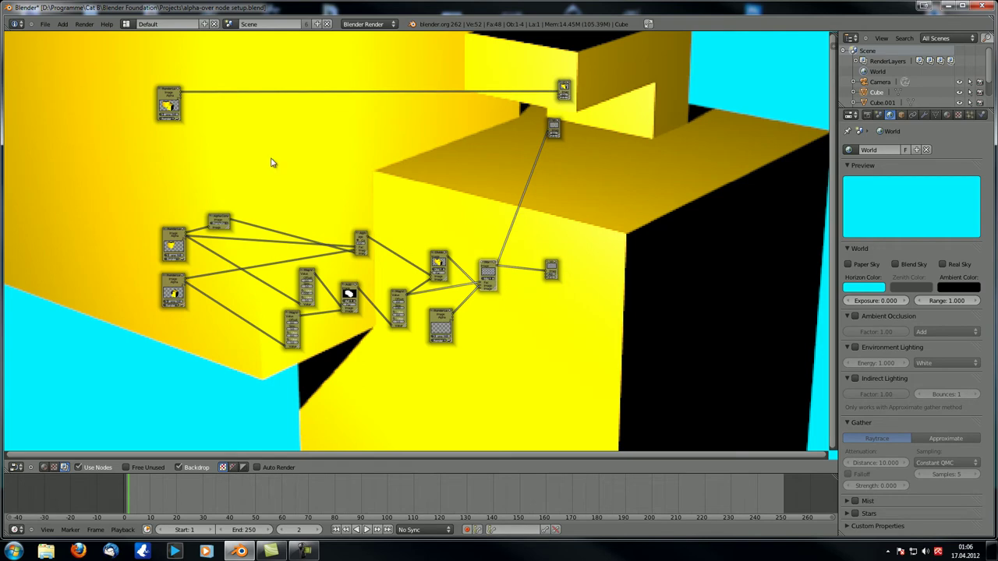
{"action": "middle_click_drag", "start_coordinate": [249, 129], "coordinate": [254, 164]}
{"action": "left_click", "coordinate": [174, 130], "text": "ctrl+shift"}
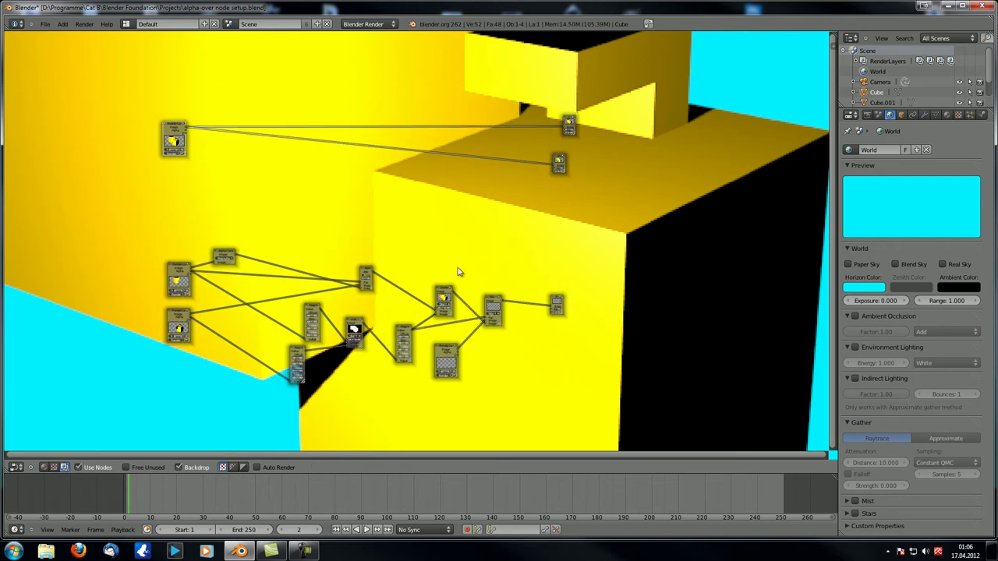
{"action": "left_click", "coordinate": [489, 298], "text": "ctrl+shift"}
{"action": "left_click", "coordinate": [176, 131], "text": "ctrl+shift"}
{"action": "left_click", "coordinate": [496, 300], "text": "ctrl+shift"}
{"action": "left_click", "coordinate": [176, 133], "text": "ctrl+shift"}
{"action": "left_click", "coordinate": [496, 308], "text": "ctrl+shift"}
{"action": "left_click", "coordinate": [177, 134], "text": "ctrl+shift"}
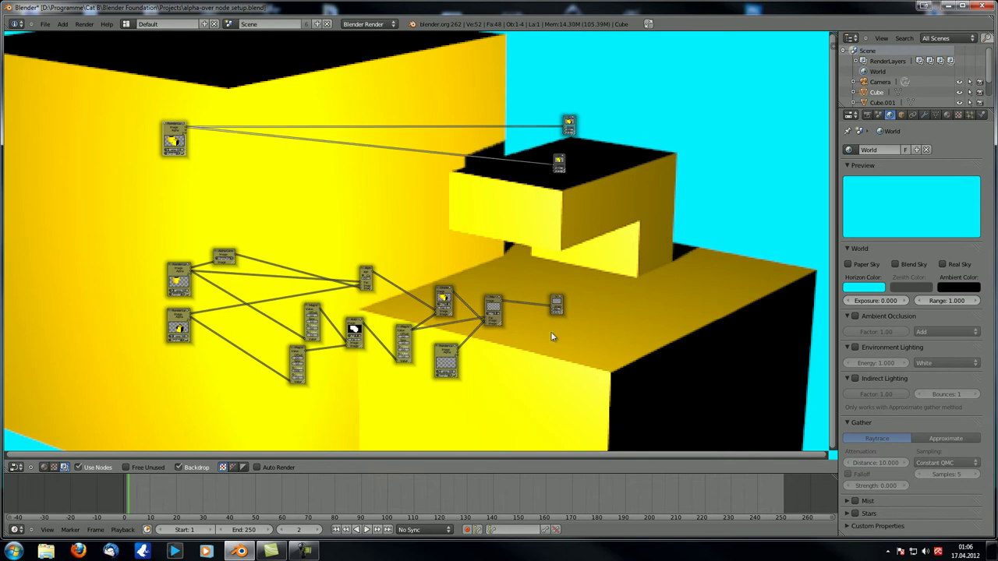
{"action": "left_click", "coordinate": [497, 300], "text": "ctrl+shift"}
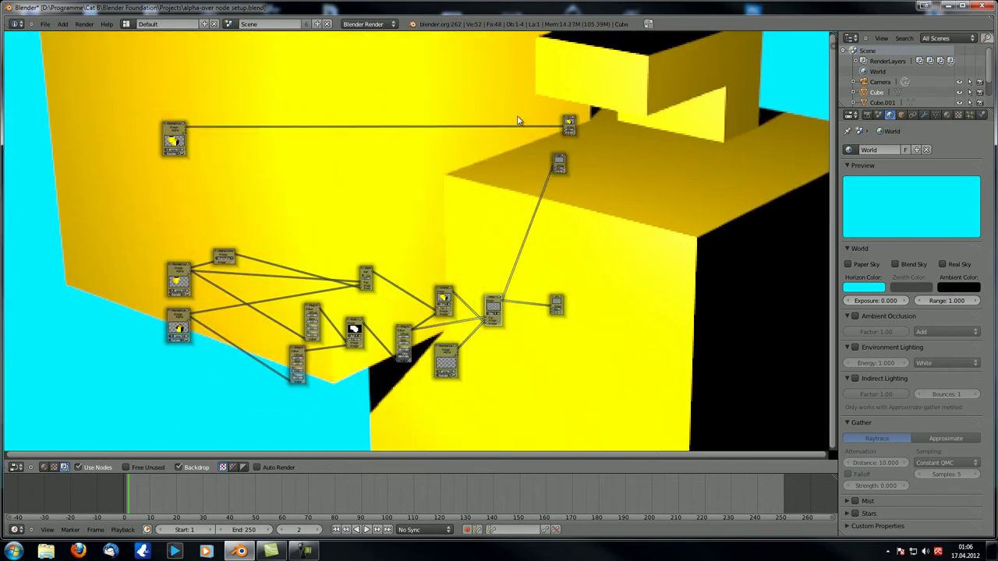
Spread out the node layout by moving the topmost render layer and its output up and the Viewer down beside the final output.
{"action": "middle_click_drag", "start_coordinate": [521, 117], "coordinate": [448, 132], "text": "alt"}
{"action": "scroll", "coordinate": [476, 160], "scroll_direction": "down", "scroll_amount": 1}
{"action": "middle_click_drag", "start_coordinate": [425, 175], "coordinate": [489, 235]}
{"action": "scroll", "coordinate": [485, 184], "scroll_direction": "down", "scroll_amount": 1}
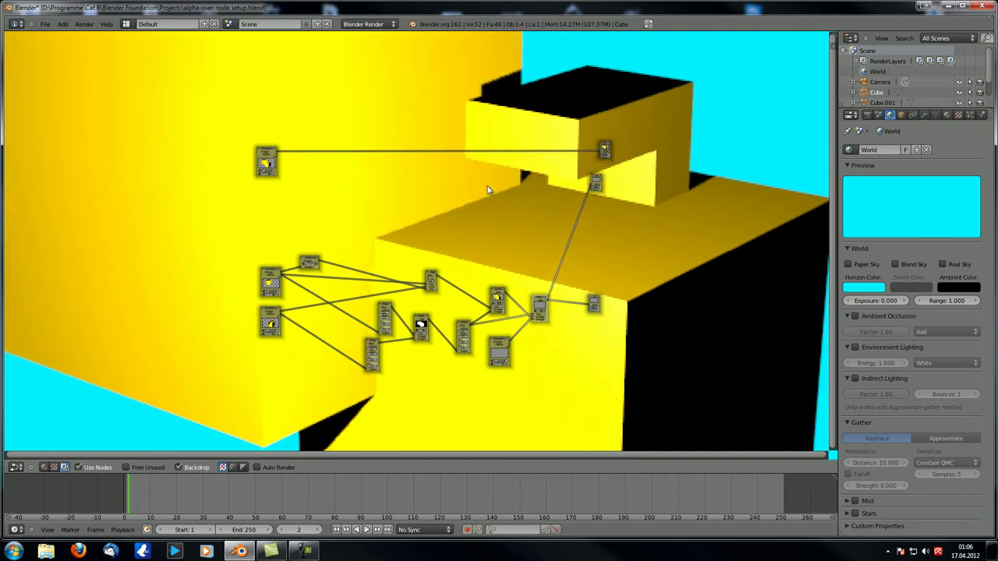
{"action": "key", "text": "g"}
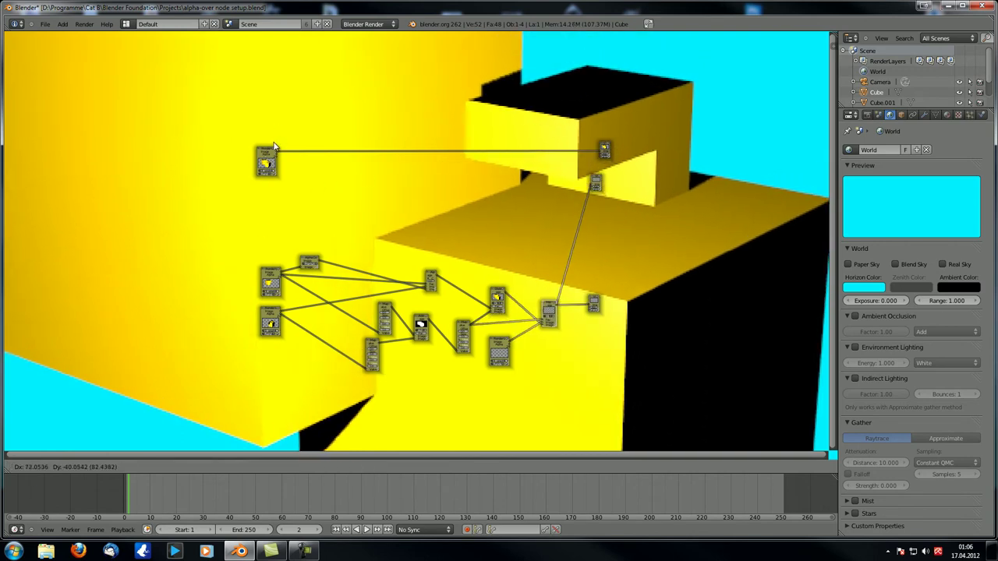
{"action": "left_click", "coordinate": [273, 143]}
{"action": "left_click", "coordinate": [603, 145]}
{"action": "left_click_drag", "start_coordinate": [604, 148], "coordinate": [600, 121]}
{"action": "left_click_drag", "start_coordinate": [595, 183], "coordinate": [603, 274]}
{"action": "left_click_drag", "start_coordinate": [261, 150], "coordinate": [250, 109]}
{"action": "middle_click_drag", "start_coordinate": [382, 154], "coordinate": [343, 260]}
{"action": "scroll", "coordinate": [397, 177], "scroll_direction": "up", "scroll_amount": 3}
{"action": "scroll", "coordinate": [345, 257], "scroll_direction": "up", "scroll_amount": 3}
{"action": "middle_click_drag", "start_coordinate": [346, 223], "coordinate": [358, 214]}
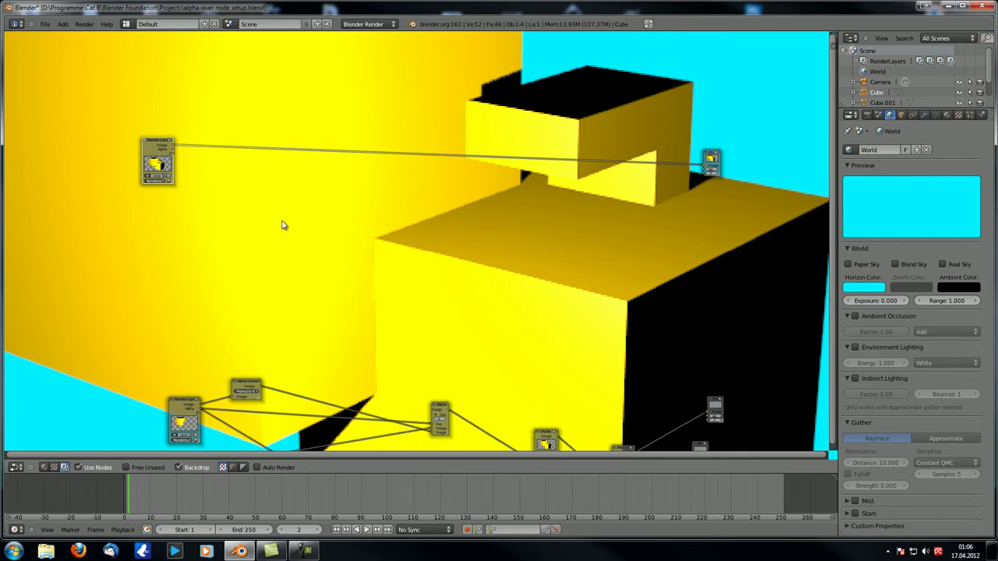
Add an AlphaOver node in the free space between the topmost render layer row and the existing setup.
{"action": "key", "text": "shift+a"}
{"action": "mouse_move", "coordinate": [283, 224]}
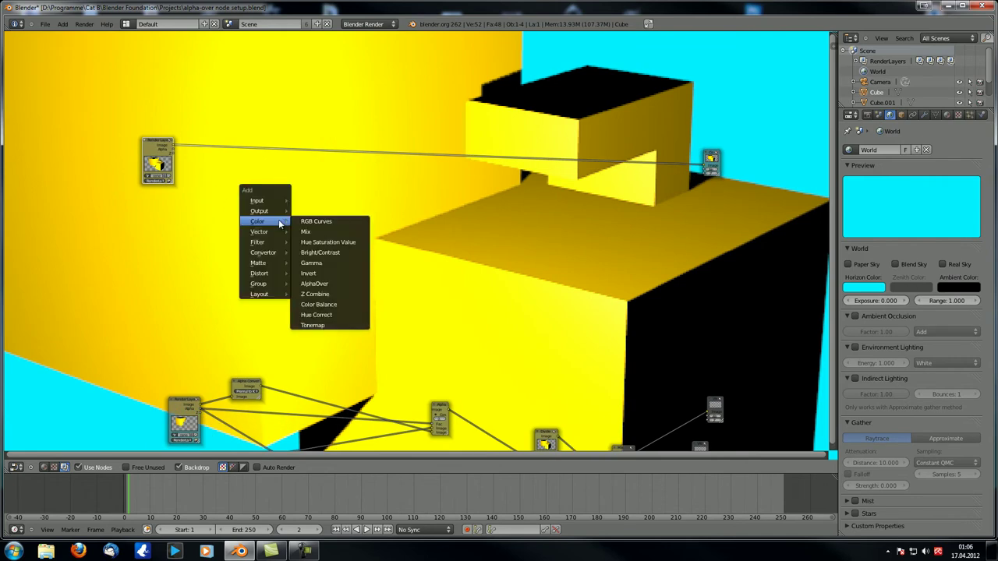
{"action": "left_click", "coordinate": [350, 283]}
{"action": "key", "text": "Home"}
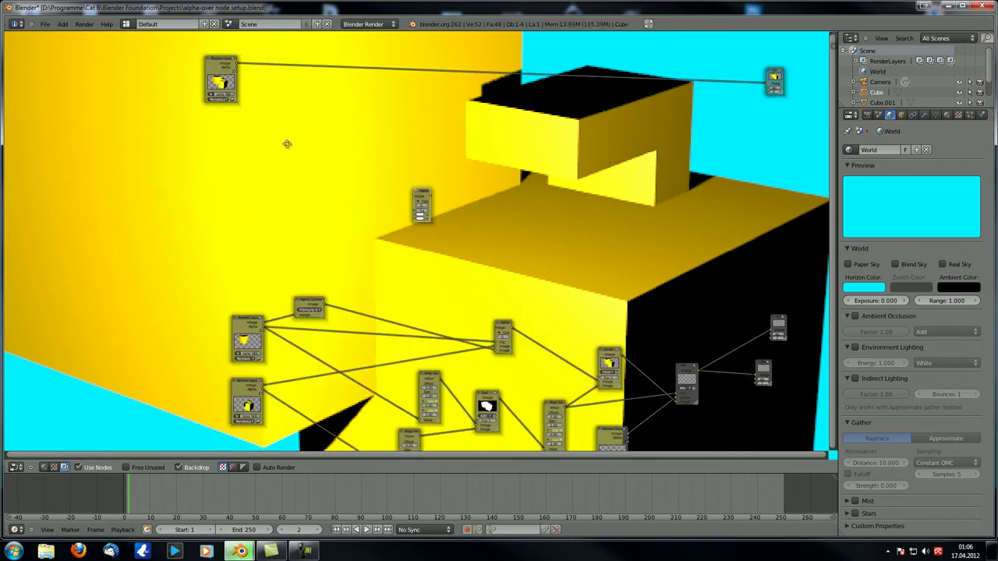
Duplicate the two cube render layer nodes, place the copies under the topmost render layer, and move the new AlphaOver node up beside them.
{"action": "key", "text": "b"}
{"action": "left_click_drag", "start_coordinate": [218, 252], "coordinate": [274, 403]}
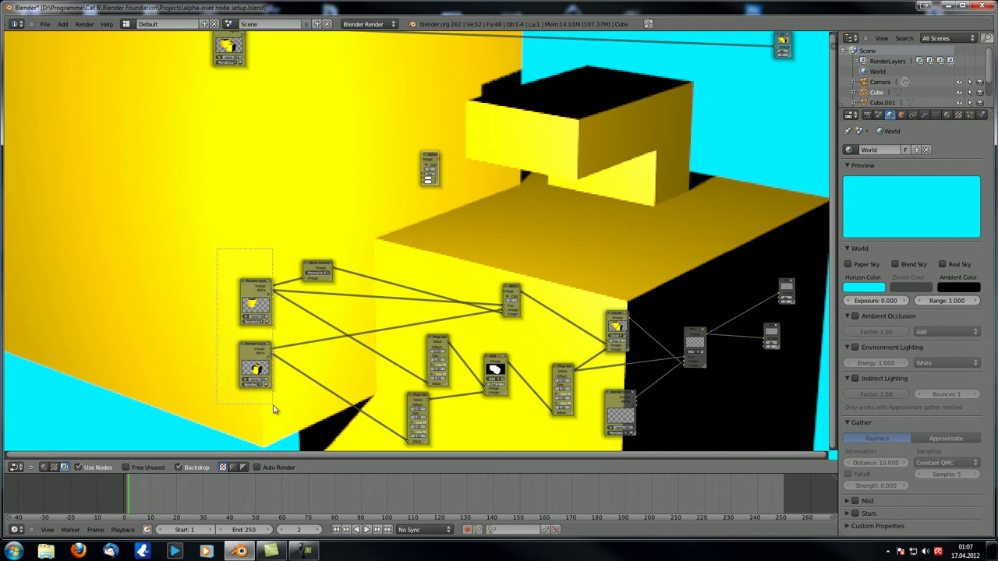
{"action": "key", "text": "shift+d"}
{"action": "left_click", "coordinate": [288, 190]}
{"action": "scroll", "coordinate": [290, 189], "scroll_direction": "up", "scroll_amount": 2}
{"action": "middle_click_drag", "start_coordinate": [301, 194], "coordinate": [277, 301]}
{"action": "scroll", "coordinate": [279, 299], "scroll_direction": "down", "scroll_amount": 1}
{"action": "left_click_drag", "start_coordinate": [404, 259], "coordinate": [412, 212]}
Send the upper duplicated render layer to the Viewer, move the Viewer up to its row, and shrink the backdrop image.
{"action": "left_click", "coordinate": [188, 186], "text": "ctrl+shift"}
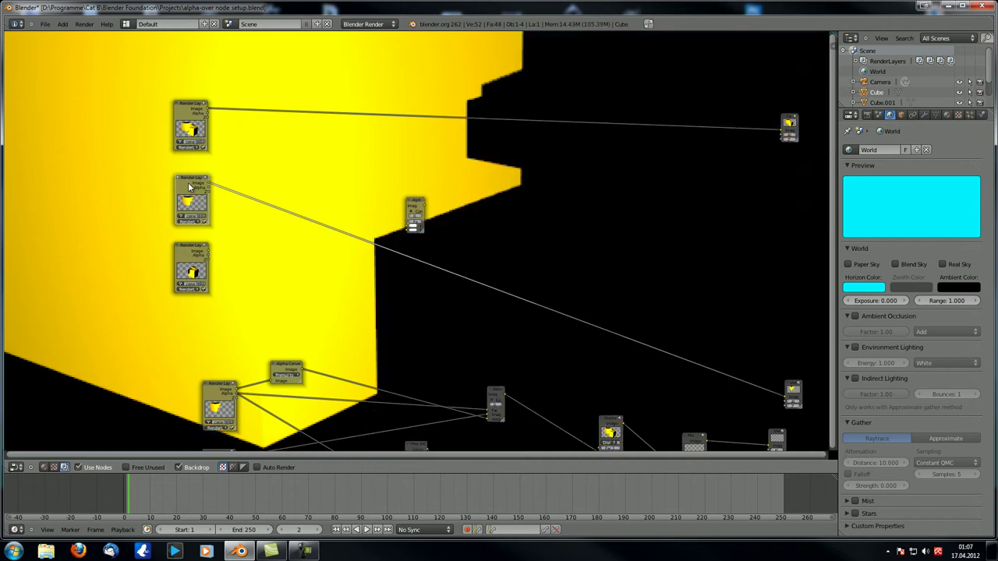
{"action": "left_click_drag", "start_coordinate": [792, 390], "coordinate": [797, 201]}
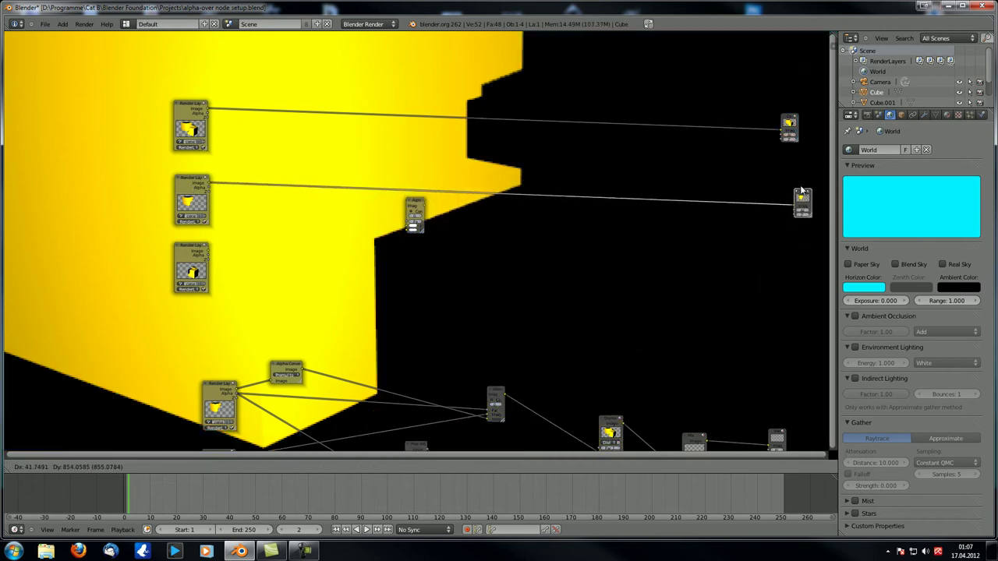
{"action": "key", "text": "Home"}
{"action": "key", "text": "v"}
{"action": "key", "text": "v"}
{"action": "key", "text": "v"}
{"action": "key", "text": "v"}
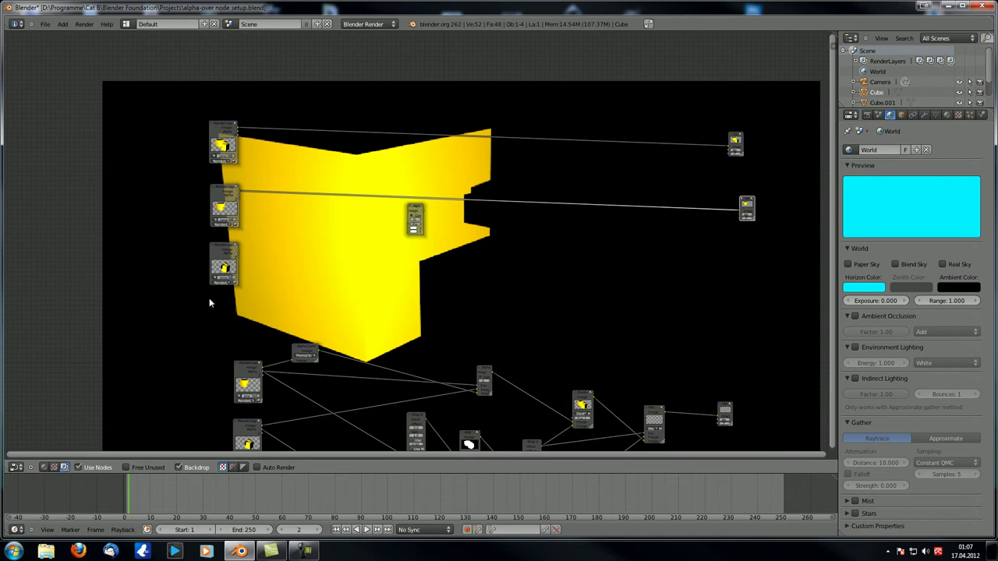
Compare the two duplicated render layers alternately in the Viewer, then check the upper one's backdrop with and without alpha.
{"action": "left_click", "coordinate": [225, 251], "text": "ctrl+shift"}
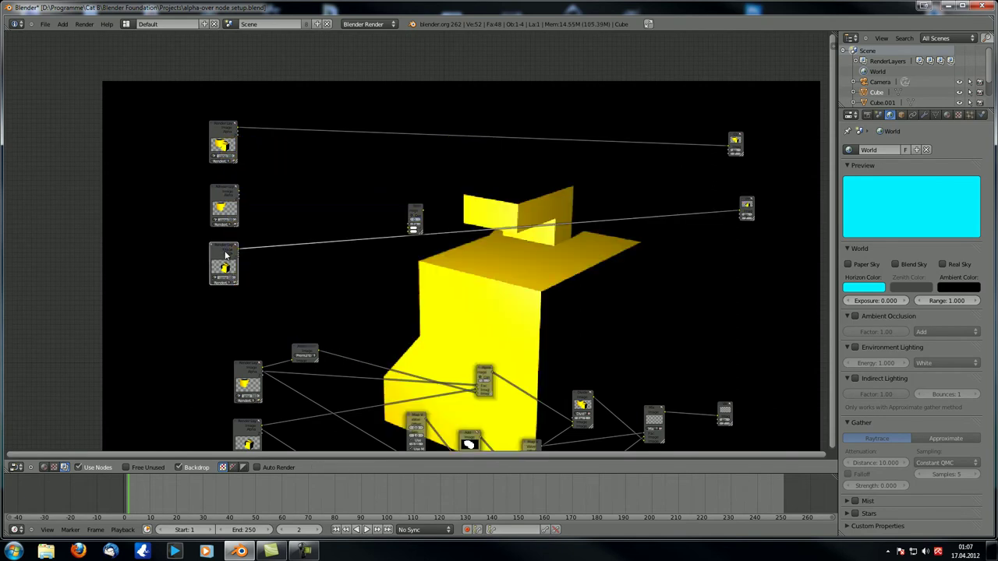
{"action": "left_click", "coordinate": [225, 201], "text": "ctrl+shift"}
{"action": "left_click", "coordinate": [225, 250], "text": "ctrl+shift"}
{"action": "left_click", "coordinate": [221, 192], "text": "ctrl+shift"}
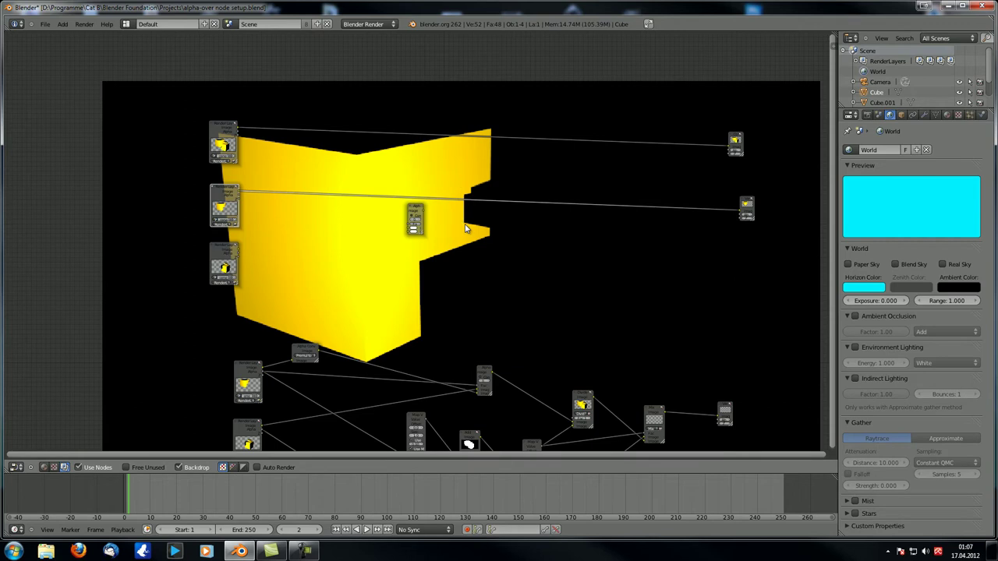
{"action": "left_click", "coordinate": [222, 251], "text": "ctrl+shift"}
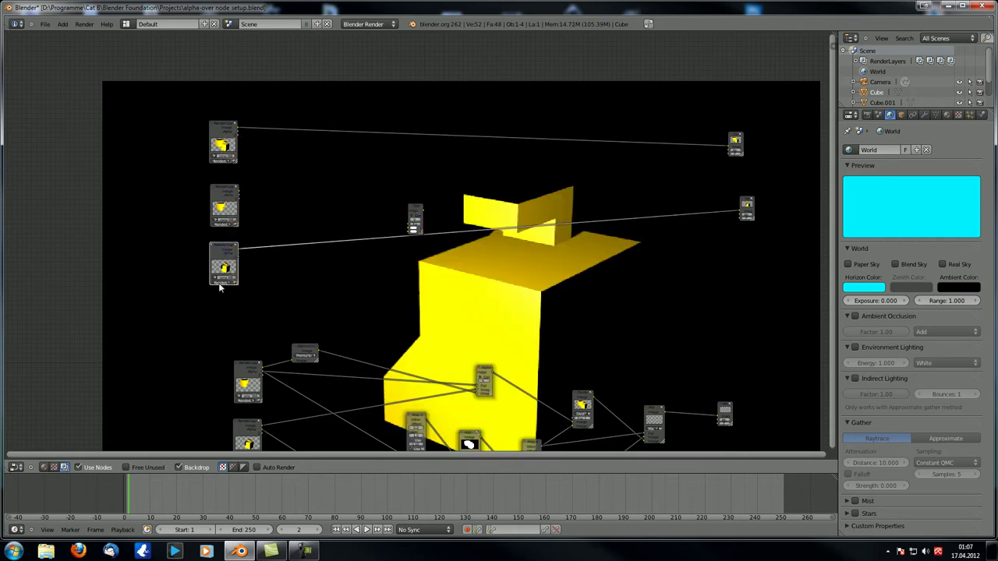
{"action": "left_click", "coordinate": [224, 195], "text": "ctrl+shift"}
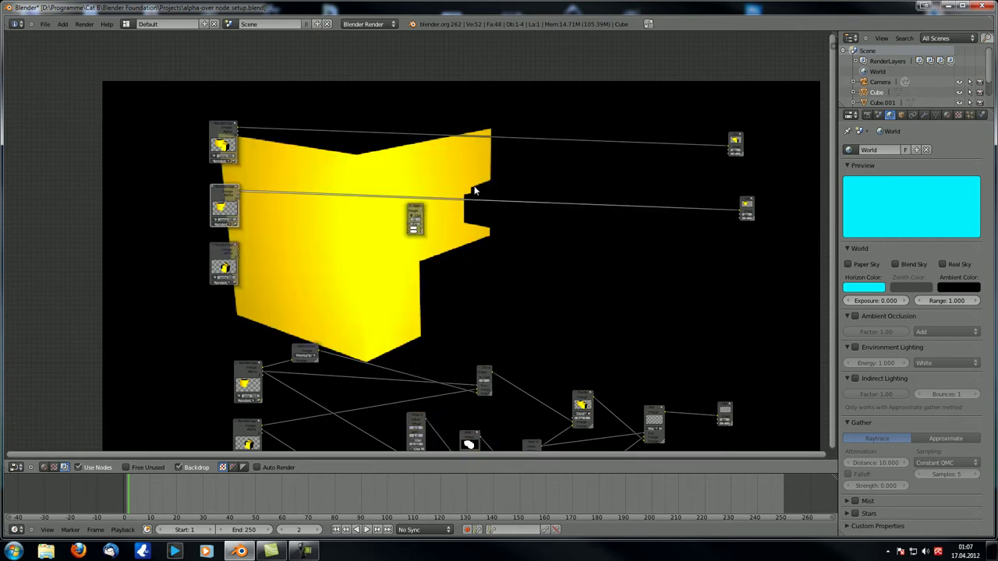
{"action": "left_click", "coordinate": [233, 467]}
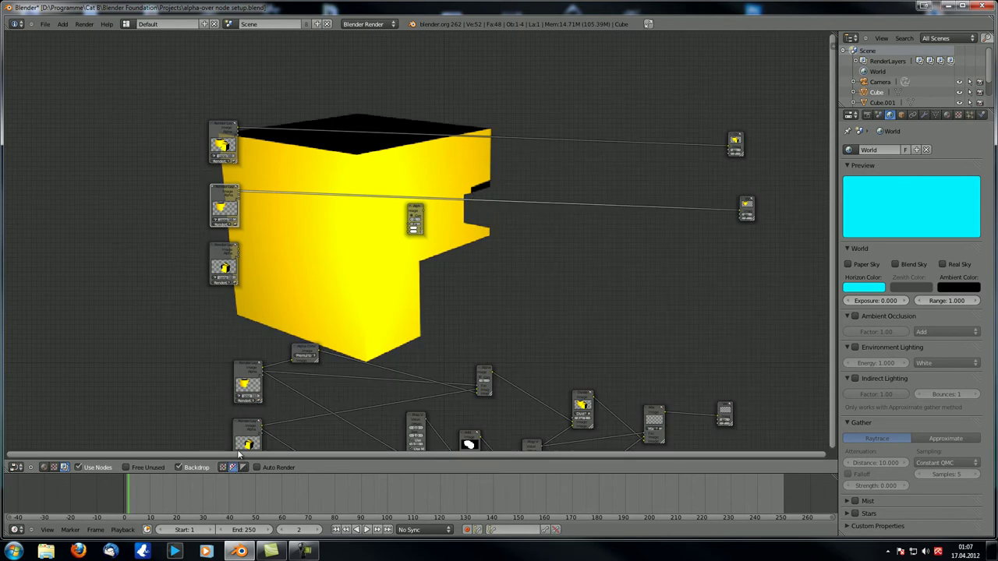
{"action": "left_click", "coordinate": [223, 467]}
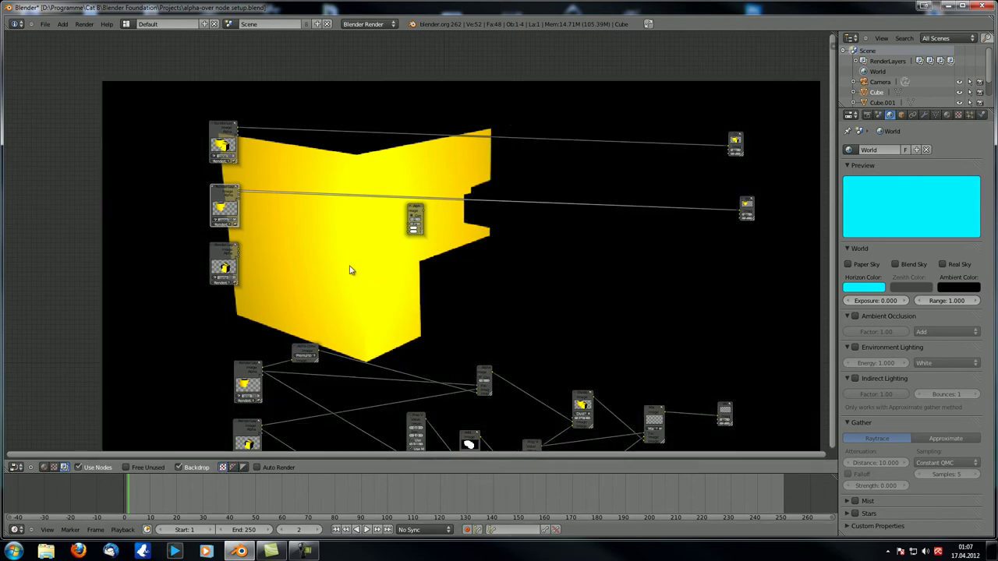
Link the lower copy's Image to AlphaOver's first Image input, the upper copy's Image to the second, and its Alpha to Fac.
{"action": "scroll", "coordinate": [237, 256], "scroll_direction": "up", "scroll_amount": 1}
{"action": "left_click", "coordinate": [179, 255]}
{"action": "middle_click_drag", "start_coordinate": [269, 245], "coordinate": [289, 265]}
{"action": "scroll", "coordinate": [304, 238], "scroll_direction": "up", "scroll_amount": 2}
{"action": "scroll", "coordinate": [294, 244], "scroll_direction": "down", "scroll_amount": 1}
{"action": "left_click_drag", "start_coordinate": [249, 262], "coordinate": [481, 232]}
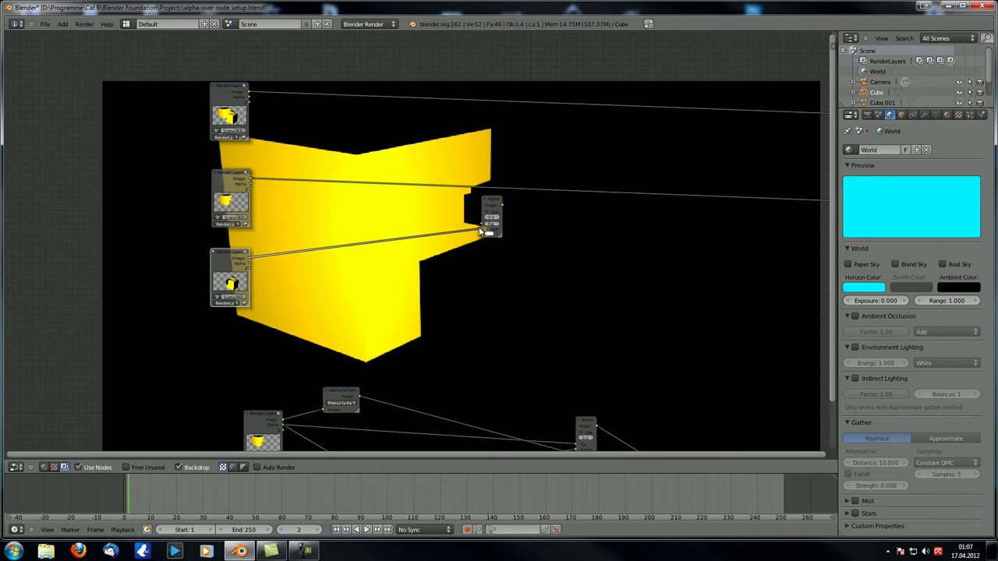
{"action": "left_click_drag", "start_coordinate": [250, 181], "coordinate": [481, 232]}
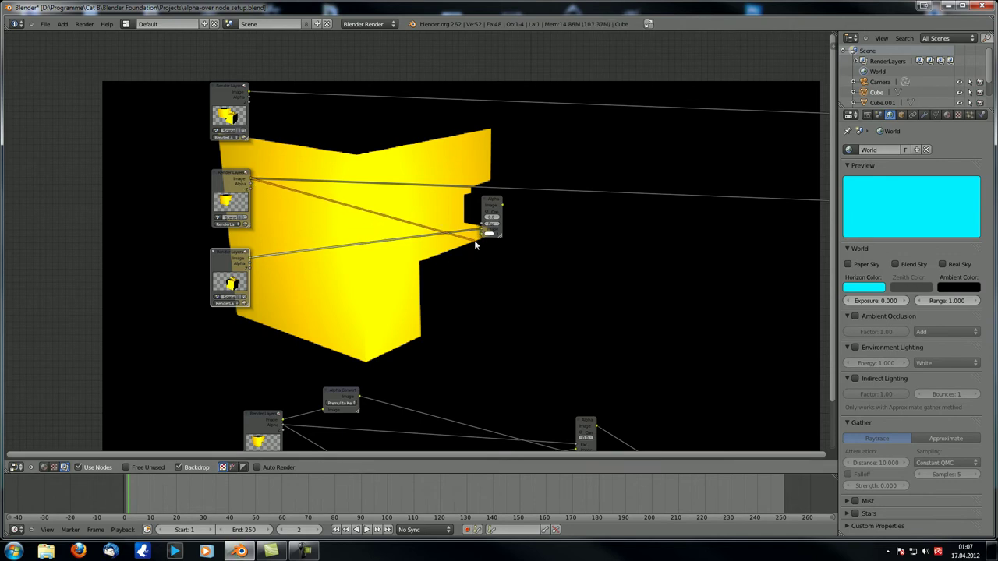
{"action": "left_click_drag", "start_coordinate": [248, 183], "coordinate": [482, 226]}
Send the new AlphaOver node's result to the Viewer and enlarge the backdrop around the area where the cubes overlap.
{"action": "middle_click_drag", "start_coordinate": [479, 312], "coordinate": [400, 300]}
{"action": "scroll", "coordinate": [409, 295], "scroll_direction": "up", "scroll_amount": 2}
{"action": "key", "text": "alt+v"}
{"action": "key", "text": "alt+v"}
{"action": "key", "text": "alt+v"}
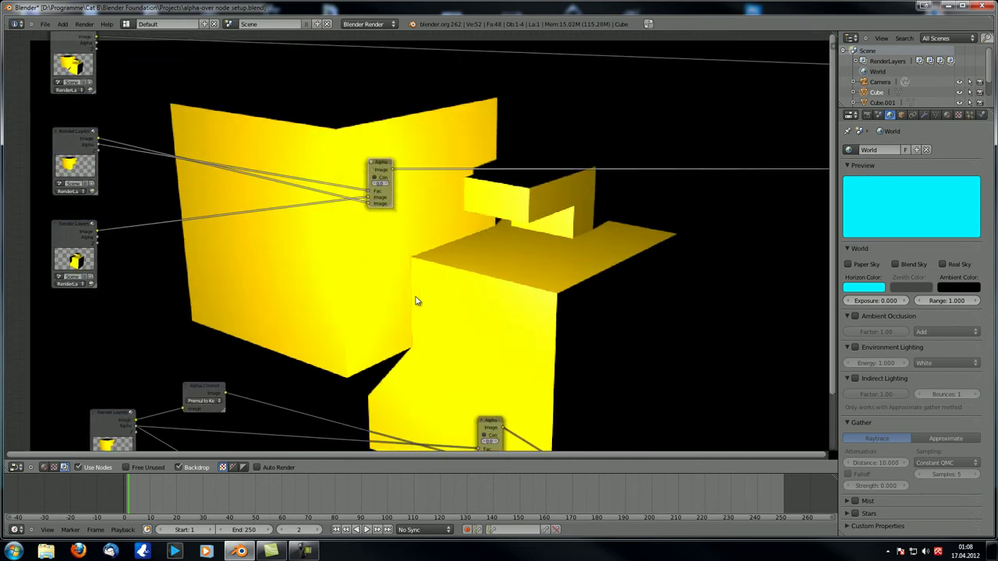
{"action": "key", "text": "alt+v"}
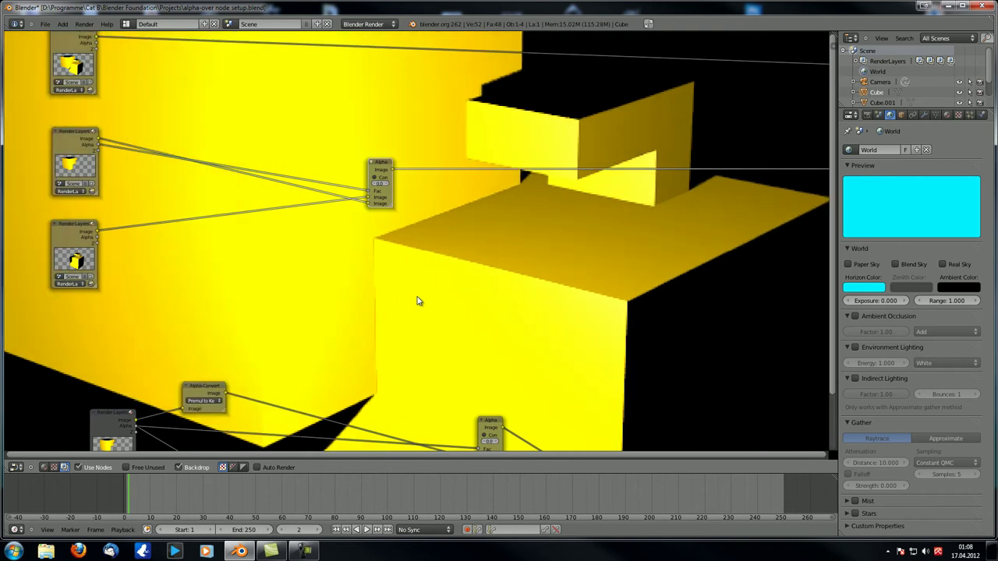
{"action": "middle_click_drag", "start_coordinate": [454, 268], "coordinate": [422, 337], "text": "alt"}
{"action": "scroll", "coordinate": [421, 337], "scroll_direction": "down", "scroll_amount": 4}
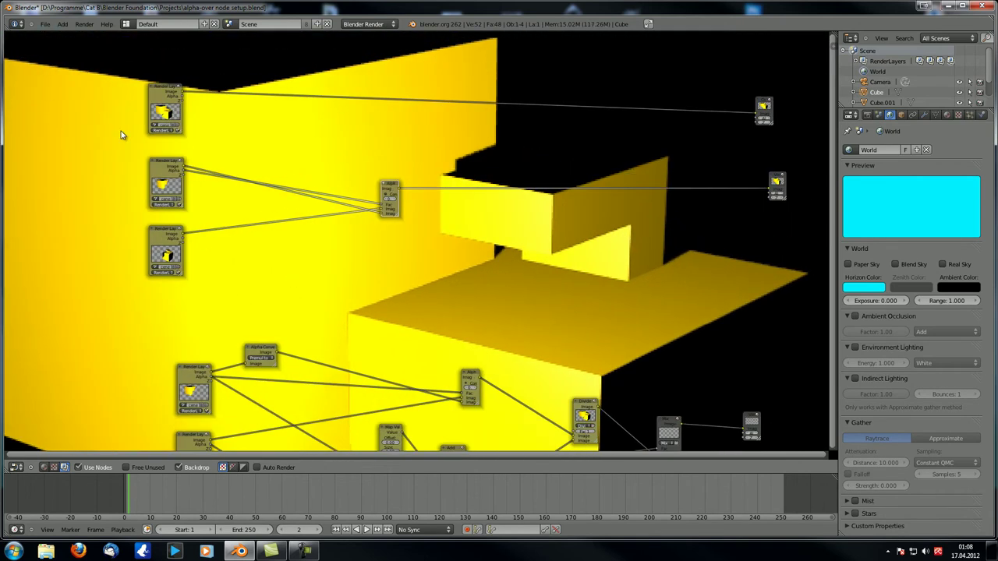
Compare the topmost render layer with the new AlphaOver result by sending each alternately to the Viewer, ending on AlphaOver.
{"action": "left_click", "coordinate": [168, 97], "text": "ctrl+shift"}
{"action": "left_click", "coordinate": [393, 190], "text": "ctrl+shift"}
{"action": "left_click", "coordinate": [168, 97], "text": "ctrl+shift"}
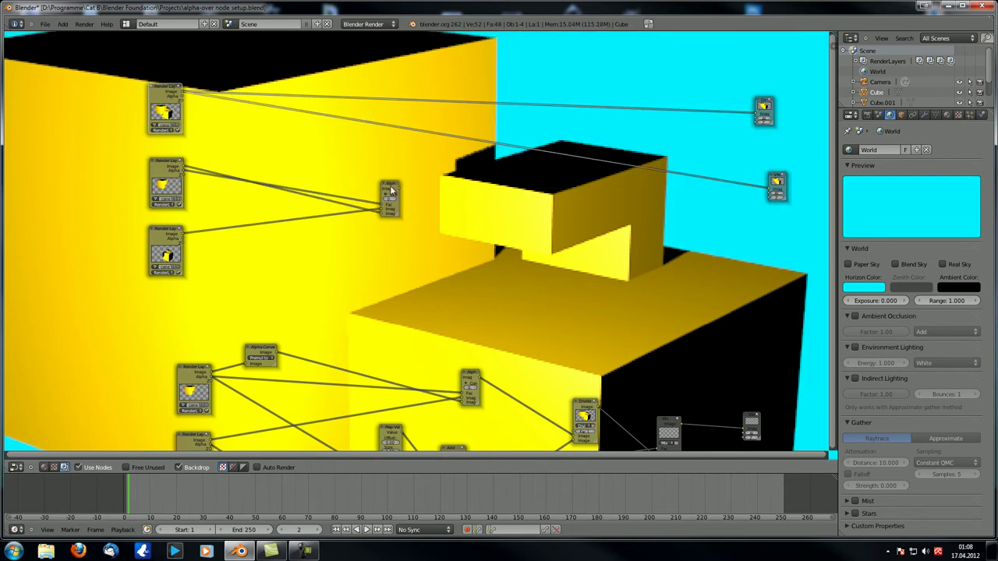
{"action": "left_click", "coordinate": [390, 193], "text": "ctrl+shift"}
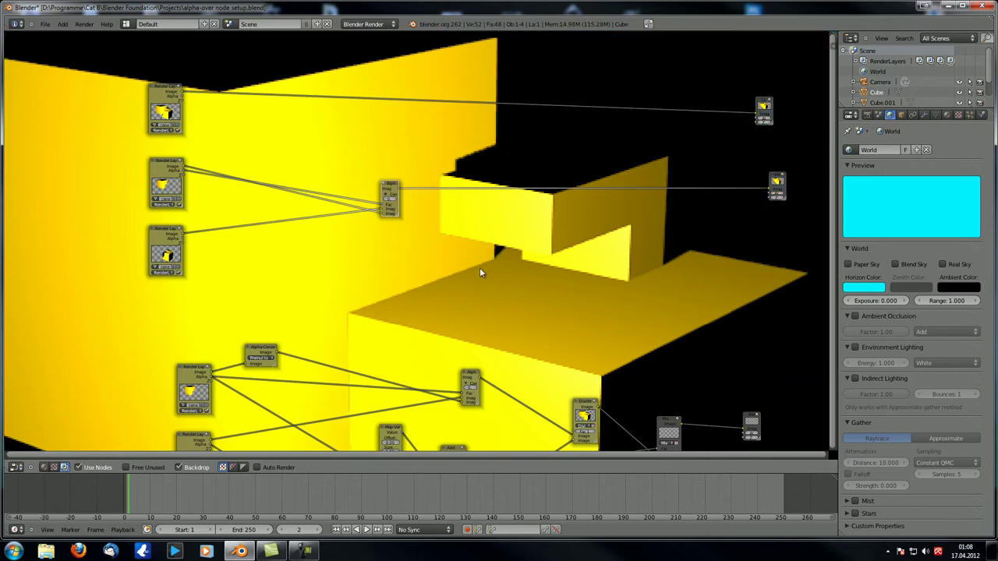
{"action": "left_click", "coordinate": [159, 97], "text": "ctrl+shift"}
{"action": "left_click", "coordinate": [387, 190], "text": "ctrl+shift"}
Duplicate the lower cube's render layer node, place it below the AlphaOver node, and switch it to the render layer without cubes.
{"action": "middle_click_drag", "start_coordinate": [352, 188], "coordinate": [347, 160]}
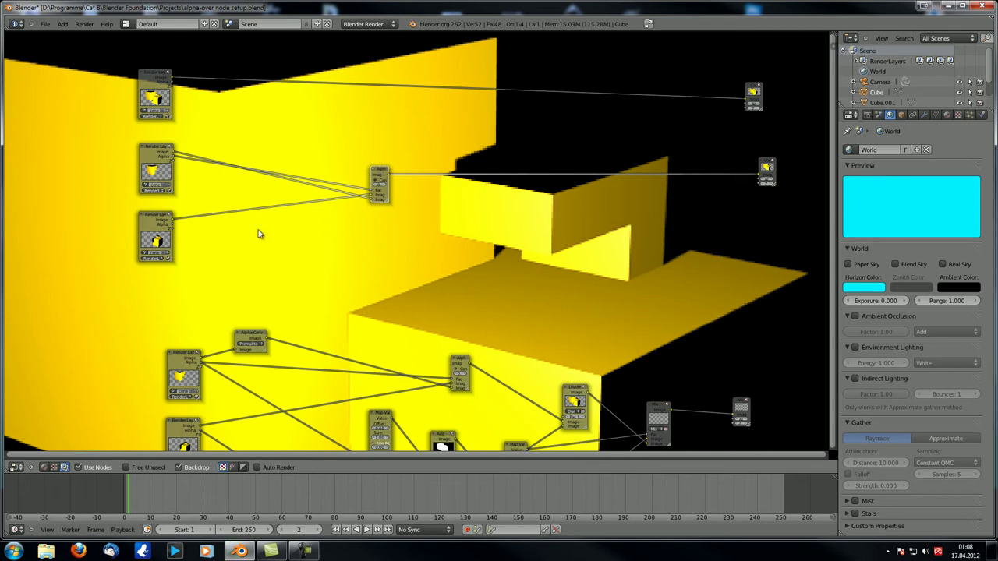
{"action": "left_click", "coordinate": [155, 219]}
{"action": "key", "text": "shift+d"}
{"action": "left_click", "coordinate": [376, 252]}
{"action": "left_click", "coordinate": [368, 290]}
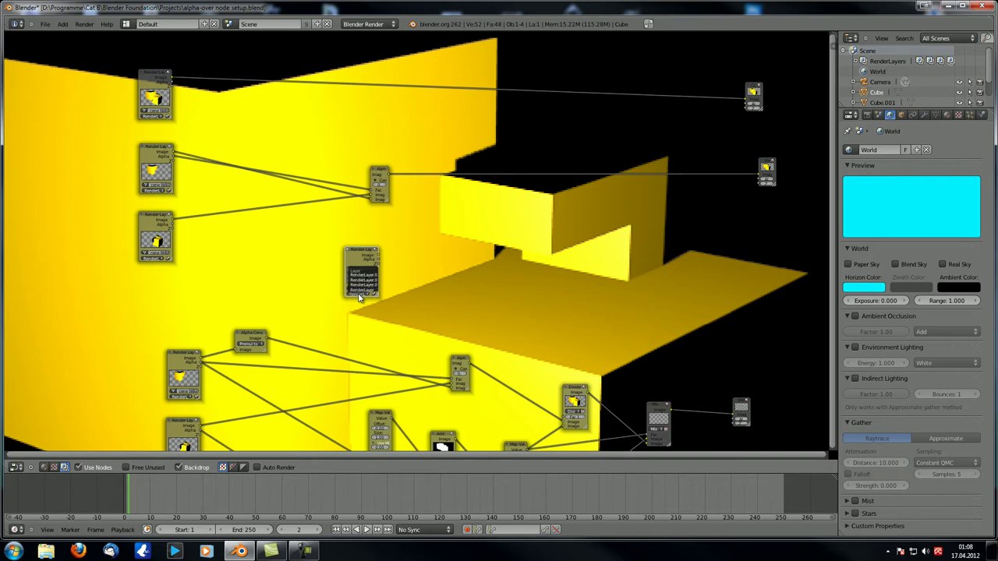
{"action": "left_click", "coordinate": [372, 283]}
{"action": "left_click_drag", "start_coordinate": [363, 255], "coordinate": [333, 252]}
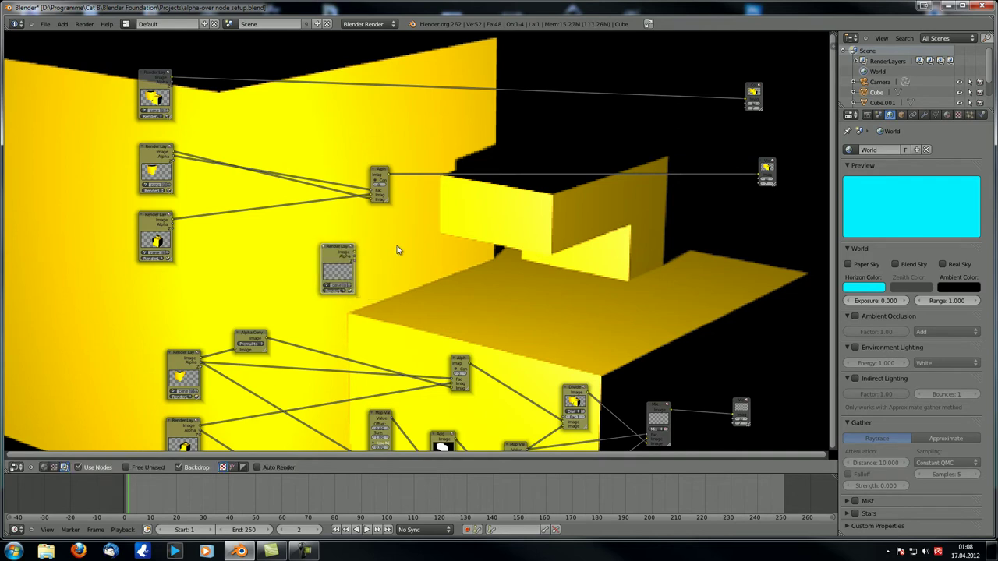
Move the topmost row, the two cube render layers and the AlphaOver node upward, and shift the empty render layer node slightly right.
{"action": "scroll", "coordinate": [386, 238], "scroll_direction": "down", "scroll_amount": 2}
{"action": "left_click_drag", "start_coordinate": [202, 103], "coordinate": [202, 53]}
{"action": "left_click_drag", "start_coordinate": [699, 109], "coordinate": [693, 65]}
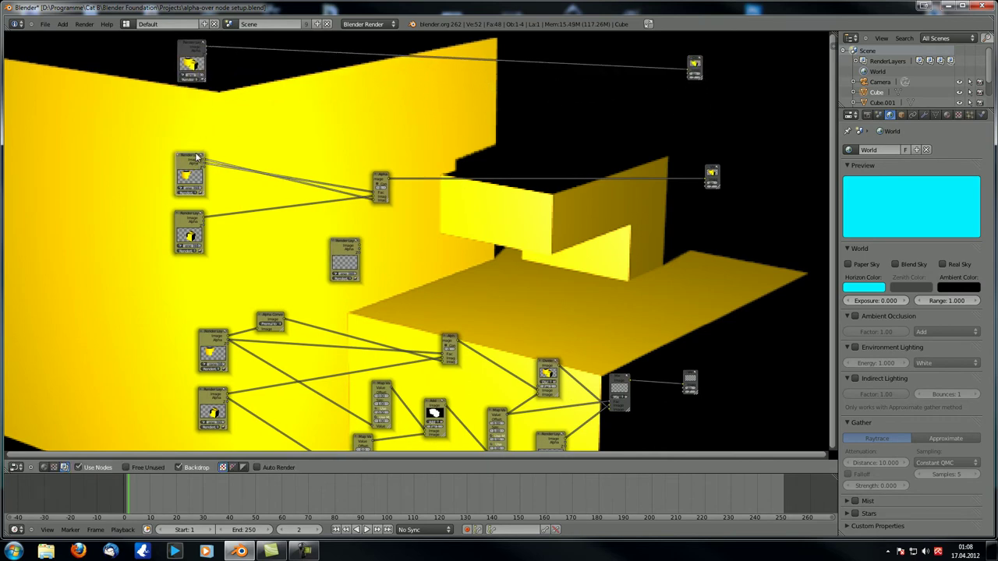
{"action": "left_click_drag", "start_coordinate": [197, 164], "coordinate": [197, 135]}
{"action": "left_click_drag", "start_coordinate": [195, 225], "coordinate": [195, 195]}
{"action": "left_click_drag", "start_coordinate": [380, 176], "coordinate": [375, 139]}
{"action": "left_click_drag", "start_coordinate": [344, 243], "coordinate": [362, 235]}
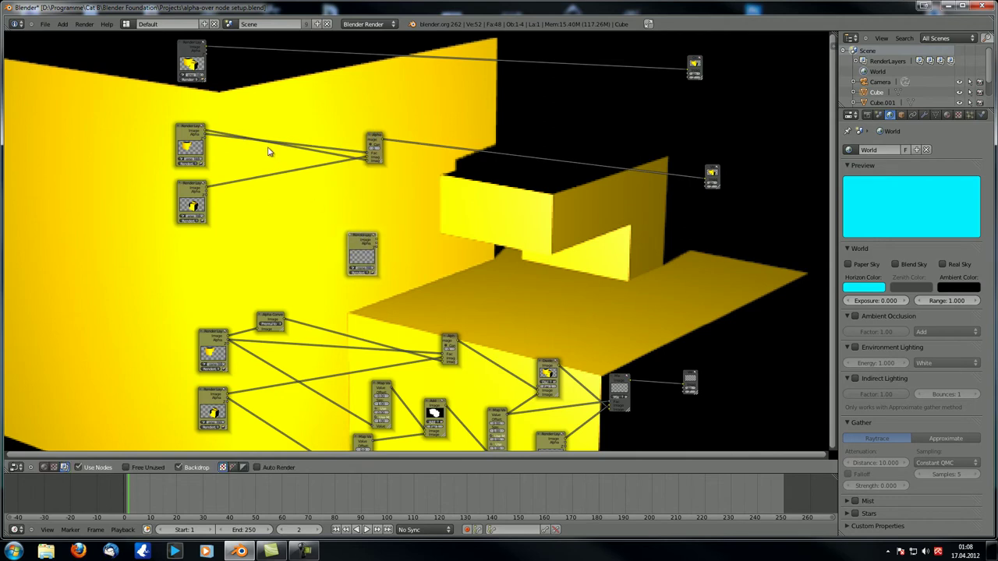
Examine the two cube render layer nodes feeding the new AlphaOver node, selecting each in turn.
{"action": "left_click", "coordinate": [192, 138]}
{"action": "left_click", "coordinate": [194, 195]}
{"action": "left_click", "coordinate": [191, 131]}
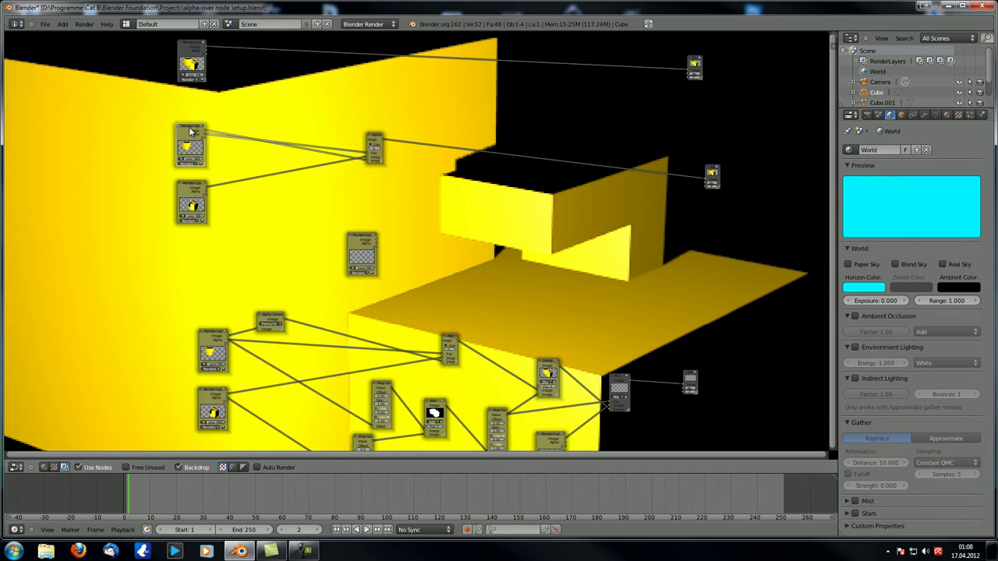
{"action": "left_click", "coordinate": [193, 198]}
{"action": "left_click", "coordinate": [191, 139]}
{"action": "left_click", "coordinate": [193, 204]}
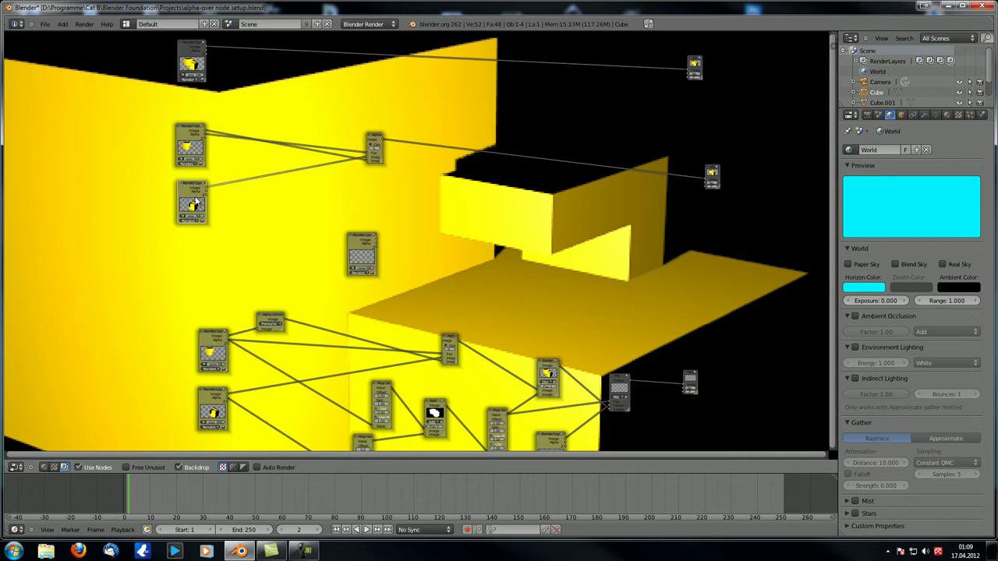
{"action": "left_click", "coordinate": [193, 220]}
{"action": "left_click", "coordinate": [192, 224]}
{"action": "scroll", "coordinate": [183, 231], "scroll_direction": "up", "scroll_amount": 5}
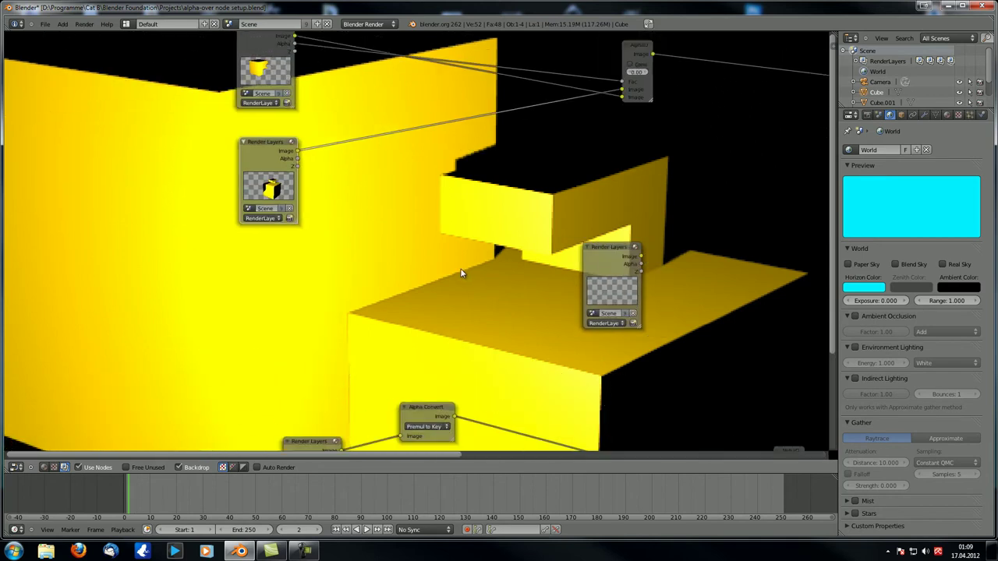
{"action": "scroll", "coordinate": [485, 267], "scroll_direction": "down", "scroll_amount": 10}
{"action": "middle_click_drag", "start_coordinate": [488, 266], "coordinate": [354, 346]}
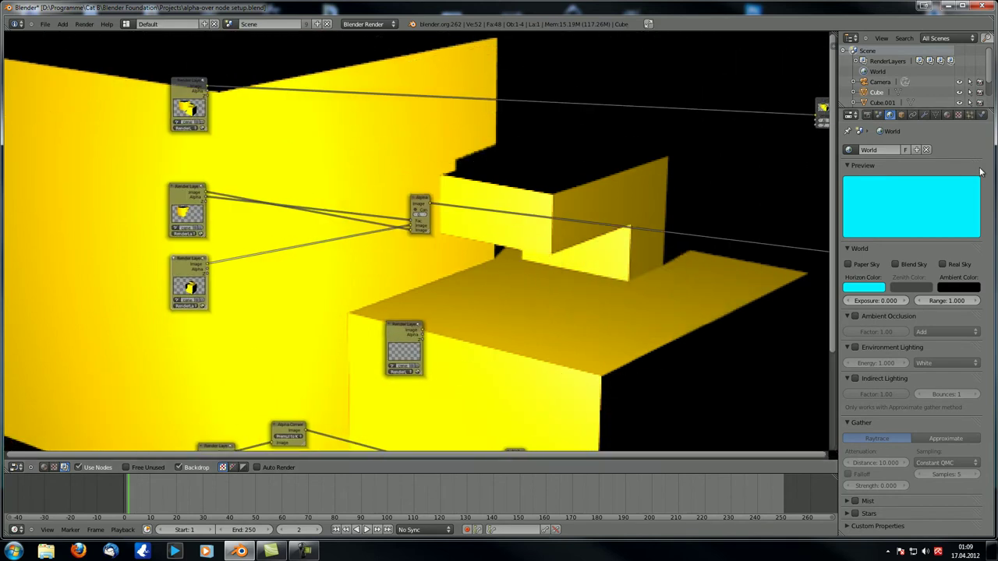
Enable Sky for RenderLayer.001 and render the current frame.
{"action": "left_click", "coordinate": [867, 115]}
{"action": "left_click", "coordinate": [944, 354]}
{"action": "middle_click_drag", "start_coordinate": [587, 322], "coordinate": [575, 324]}
{"action": "key", "text": "F12"}
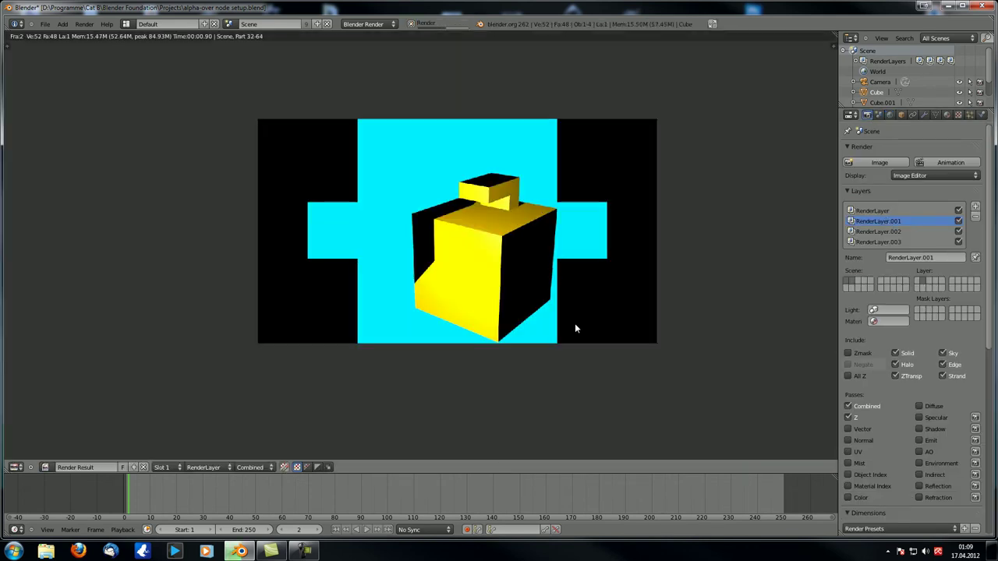
Inspect the rendered cubes up close and return to the compositing node setup.
{"action": "scroll", "coordinate": [438, 210], "scroll_direction": "up", "scroll_amount": 4}
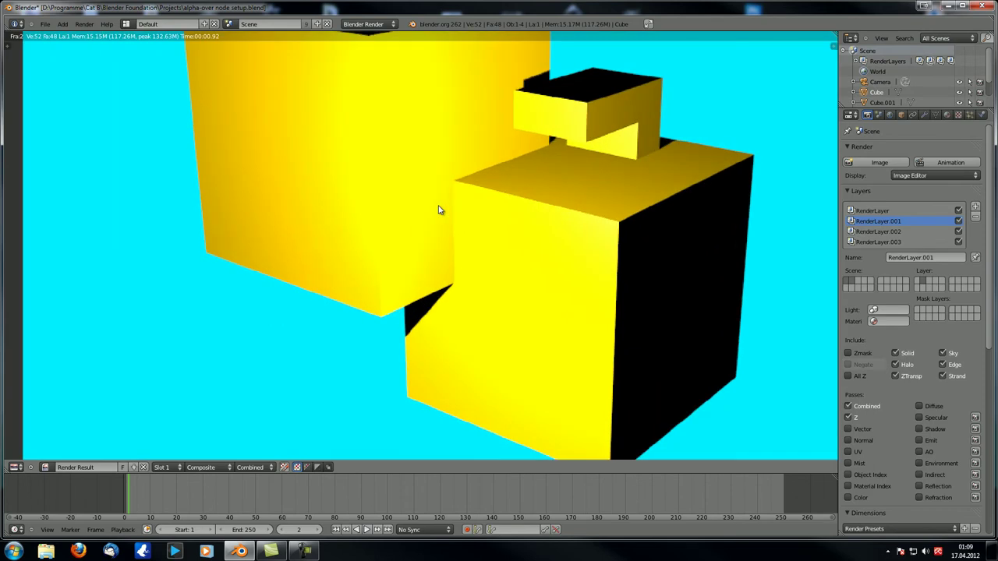
{"action": "middle_click_drag", "start_coordinate": [486, 203], "coordinate": [457, 270]}
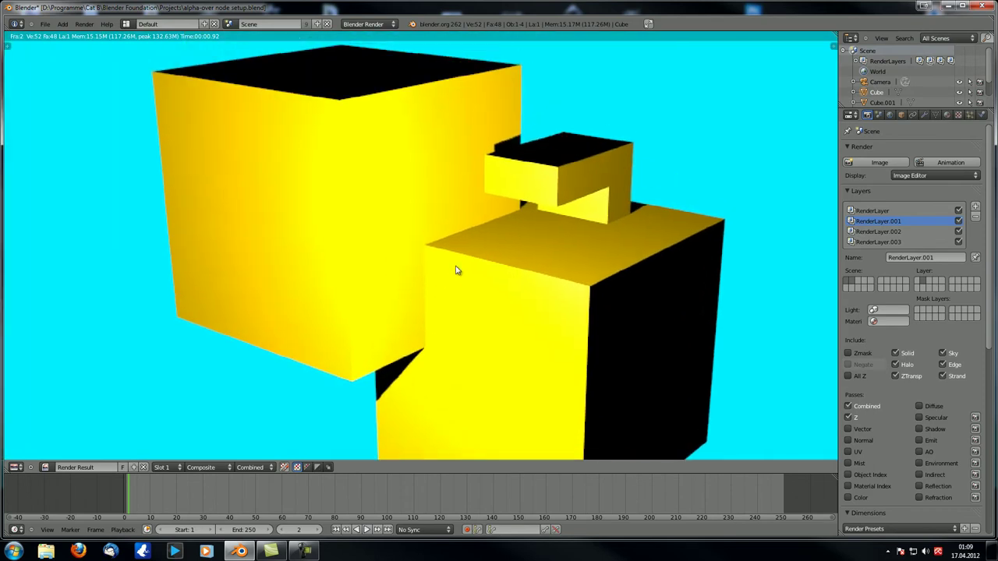
{"action": "left_click", "coordinate": [14, 467]}
{"action": "left_click", "coordinate": [50, 357]}
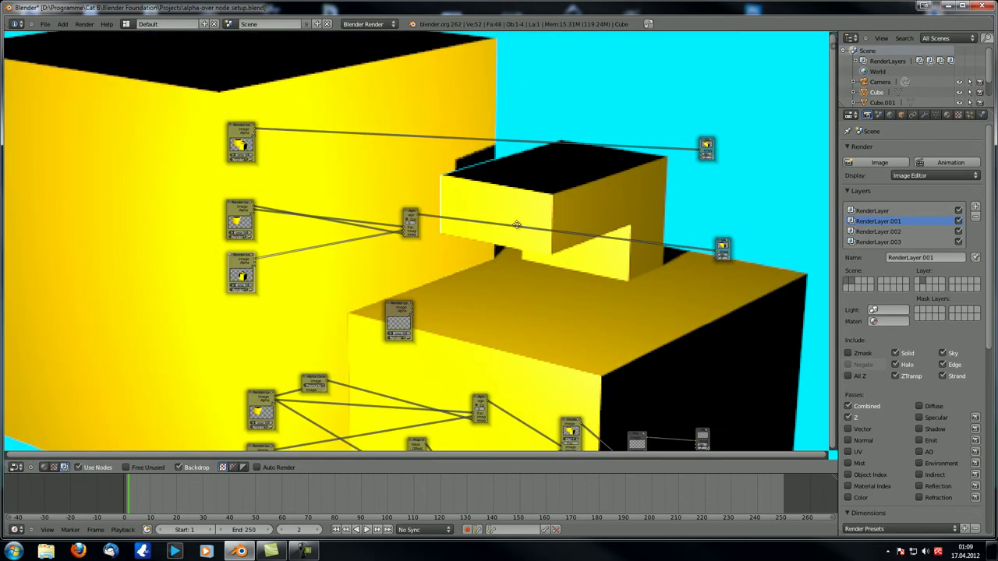
Preview the direct render layer and the AlphaOver result in turn in the backdrop to compare their edges.
{"action": "middle_click_drag", "start_coordinate": [518, 229], "coordinate": [460, 226]}
{"action": "left_click", "coordinate": [199, 138]}
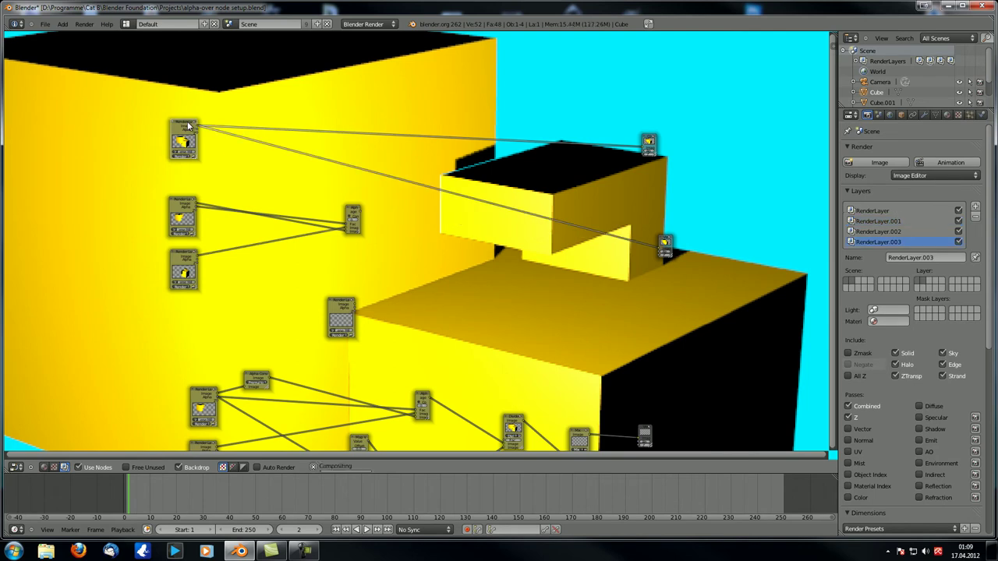
{"action": "left_click", "coordinate": [355, 214]}
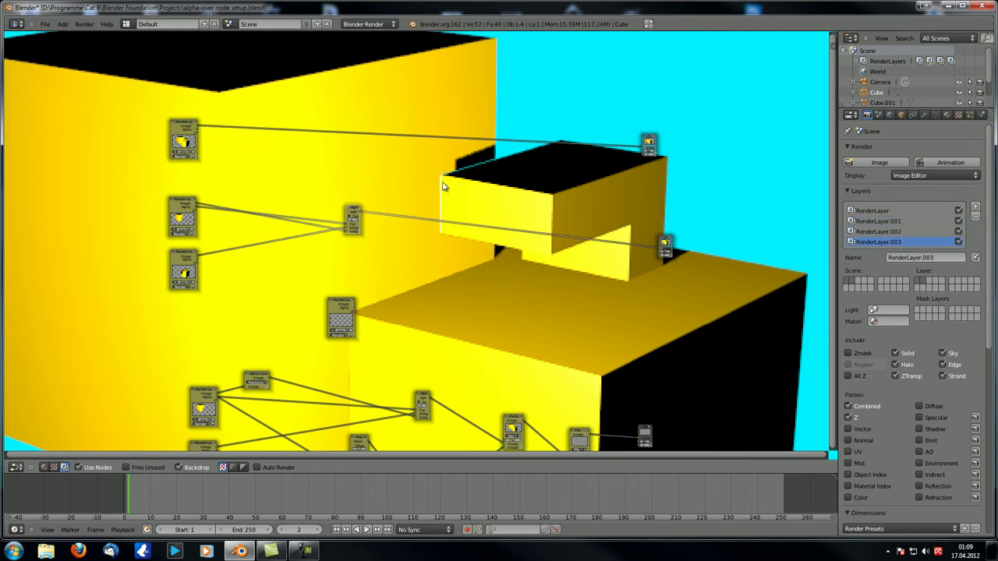
{"action": "scroll", "coordinate": [384, 266], "scroll_direction": "up", "scroll_amount": 3}
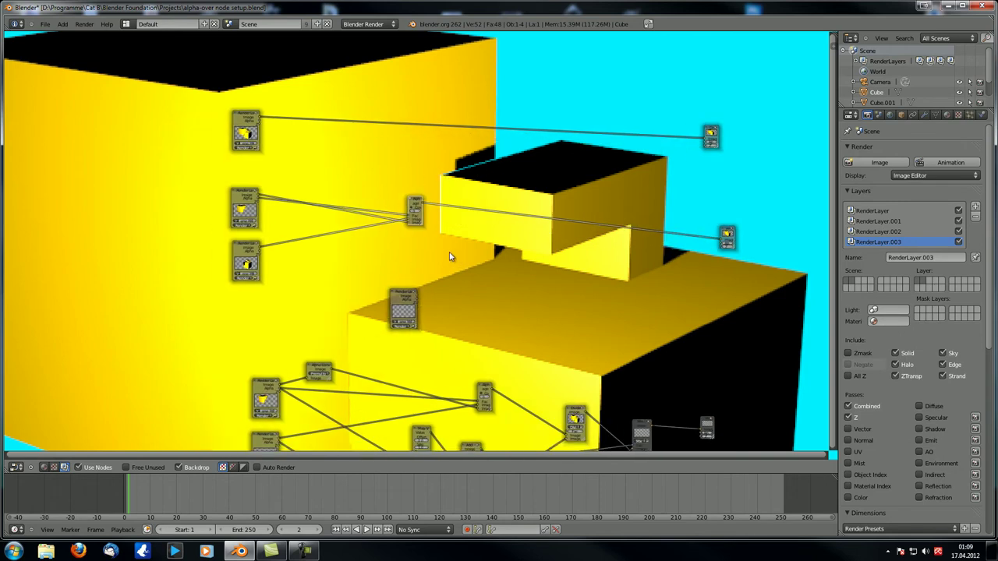
{"action": "middle_click_drag", "start_coordinate": [368, 283], "coordinate": [362, 286]}
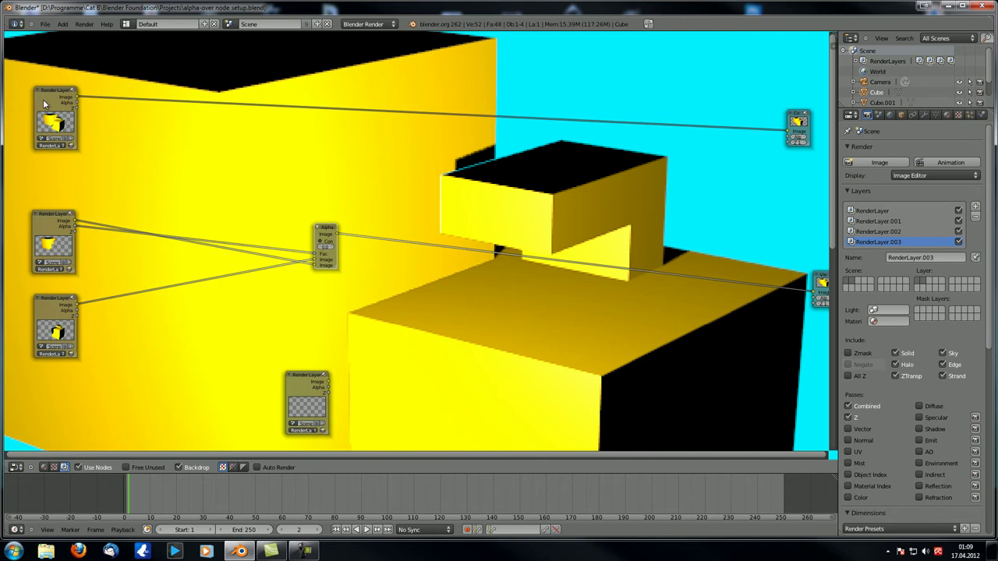
Preview RenderLayer, RenderLayer.001 and the AlphaOver result separately in the backdrop to inspect where the cube edges meet.
{"action": "left_click_drag", "start_coordinate": [34, 99], "coordinate": [45, 91]}
{"action": "left_click", "coordinate": [58, 226]}
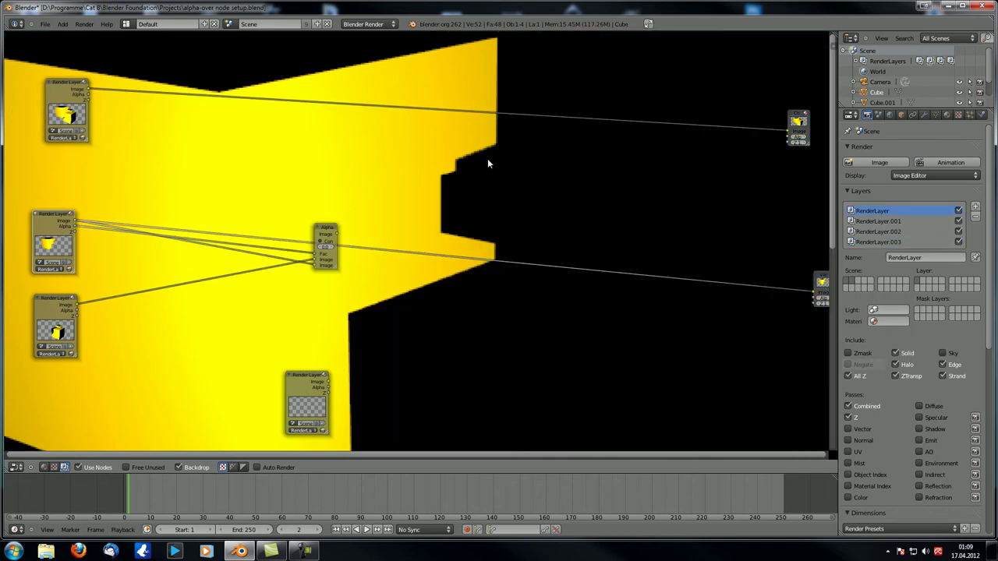
{"action": "left_click", "coordinate": [54, 312]}
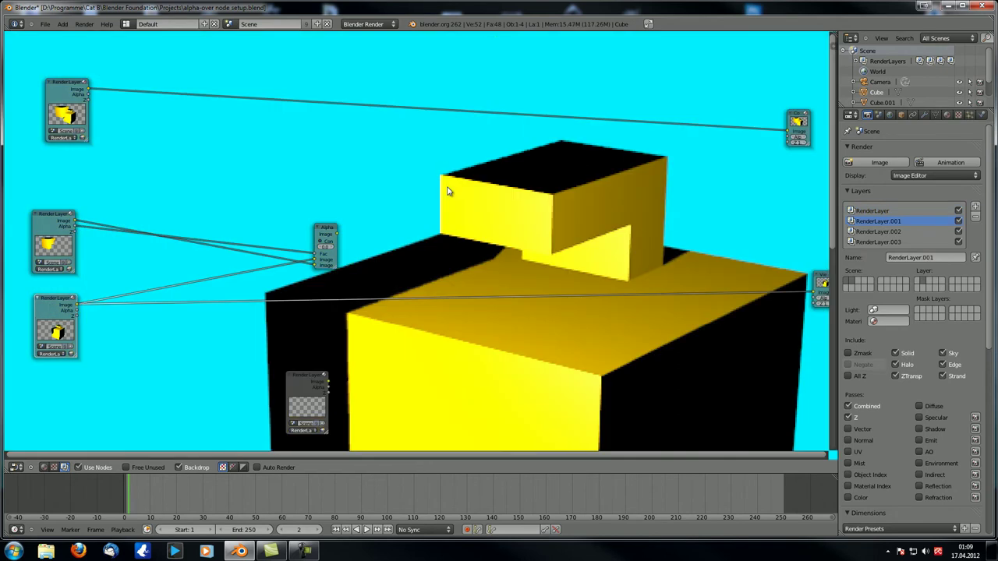
{"action": "left_click", "coordinate": [52, 225]}
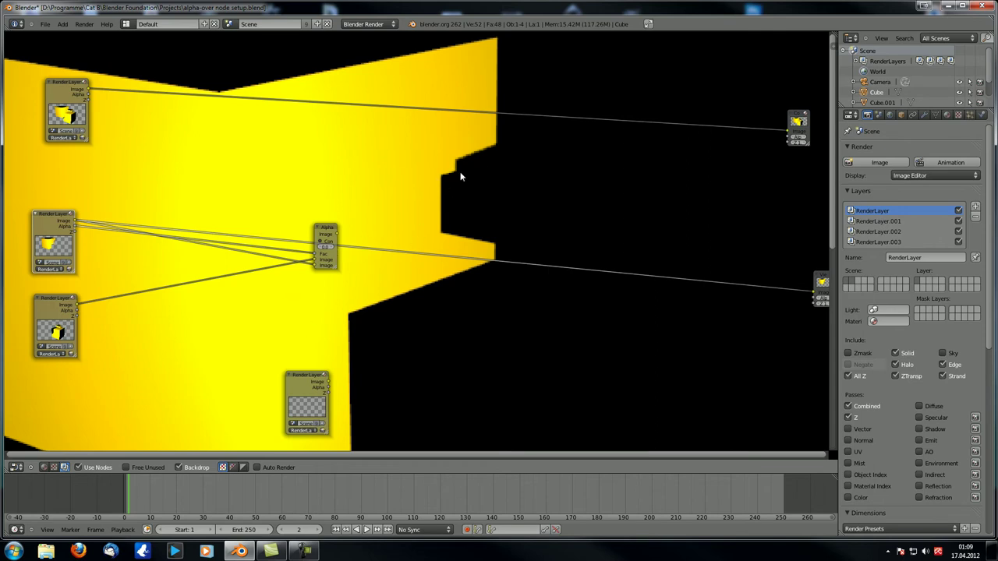
{"action": "right_click", "coordinate": [326, 231]}
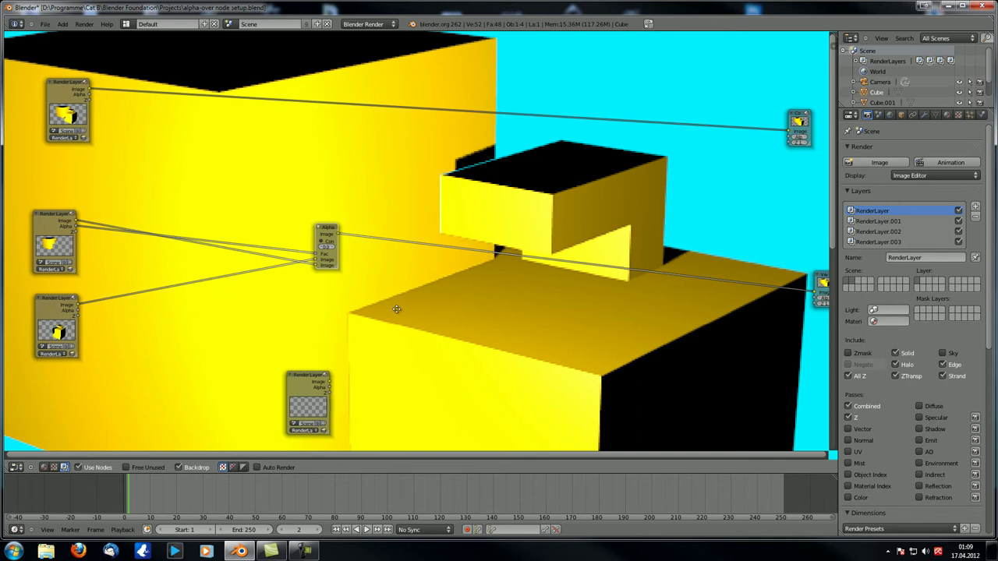
Move the AlphaOver node away from the two cube render layers to make room between them.
{"action": "middle_click_drag", "start_coordinate": [385, 314], "coordinate": [454, 289]}
{"action": "left_click_drag", "start_coordinate": [369, 354], "coordinate": [373, 362]}
{"action": "left_click_drag", "start_coordinate": [396, 207], "coordinate": [440, 218]}
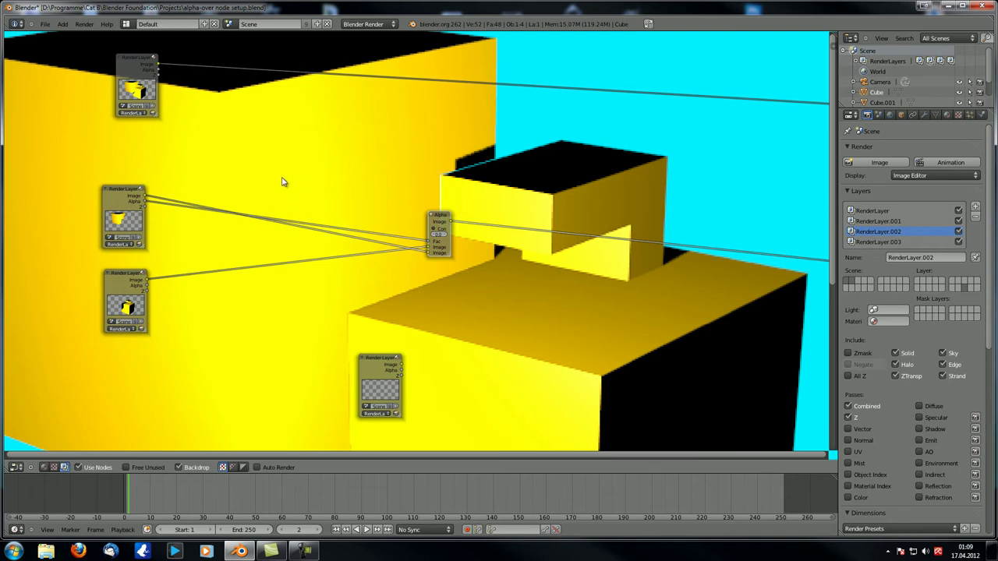
Insert an Alpha Convert node into the Image link from RenderLayer to AlphaOver and space it away from the render layer.
{"action": "key", "text": "shift+a"}
{"action": "mouse_move", "coordinate": [285, 182]}
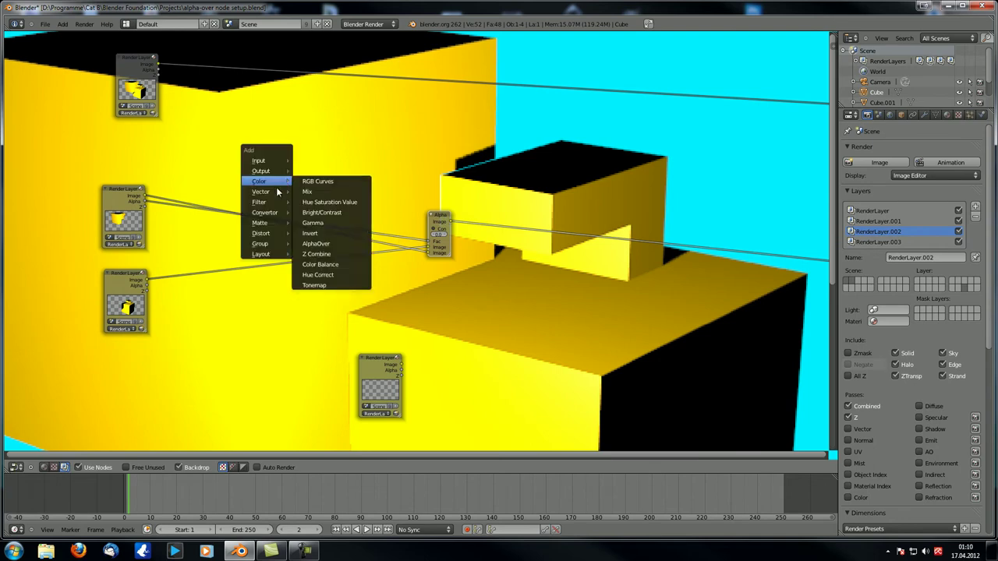
{"action": "mouse_move", "coordinate": [273, 212]}
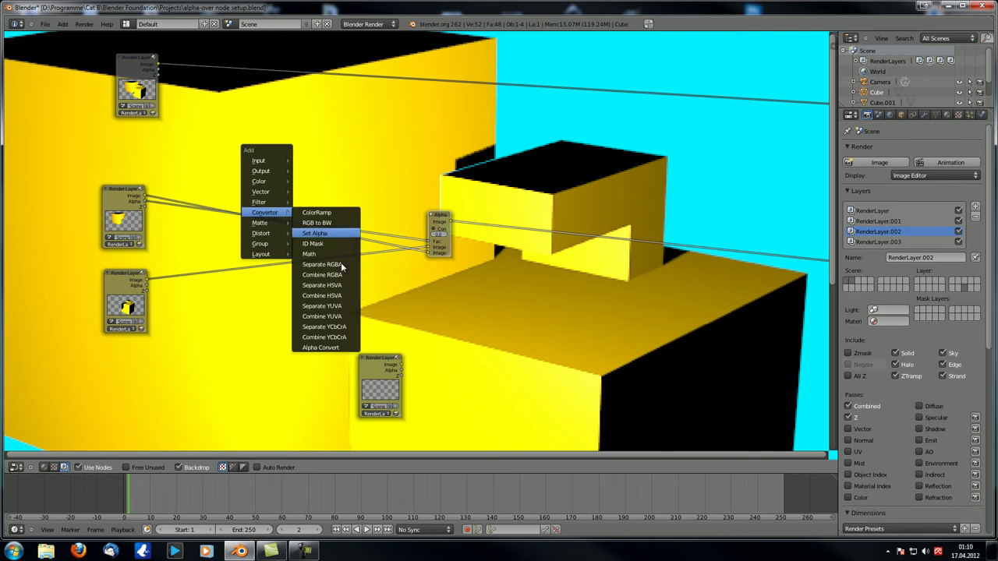
{"action": "left_click", "coordinate": [325, 349]}
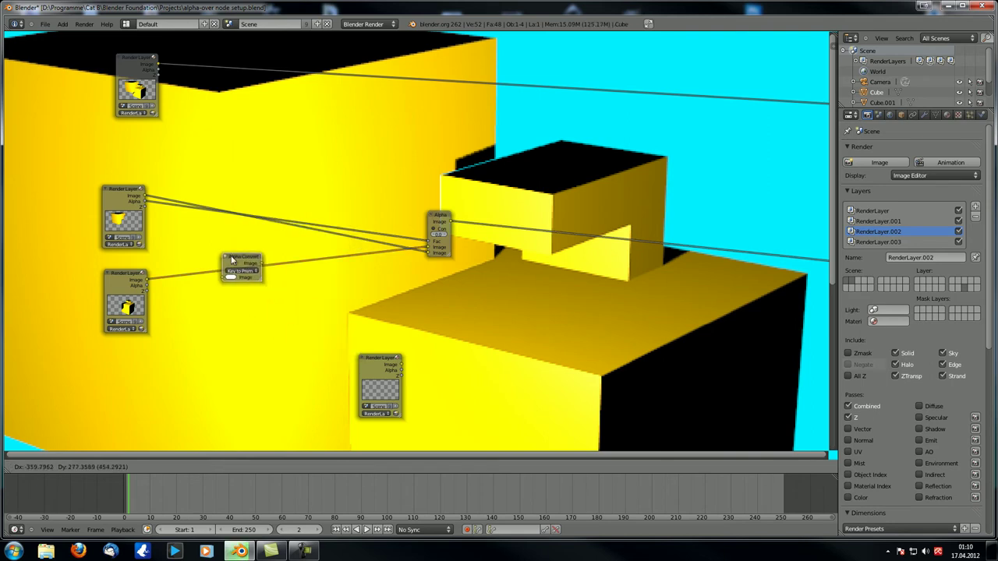
{"action": "left_click", "coordinate": [163, 176]}
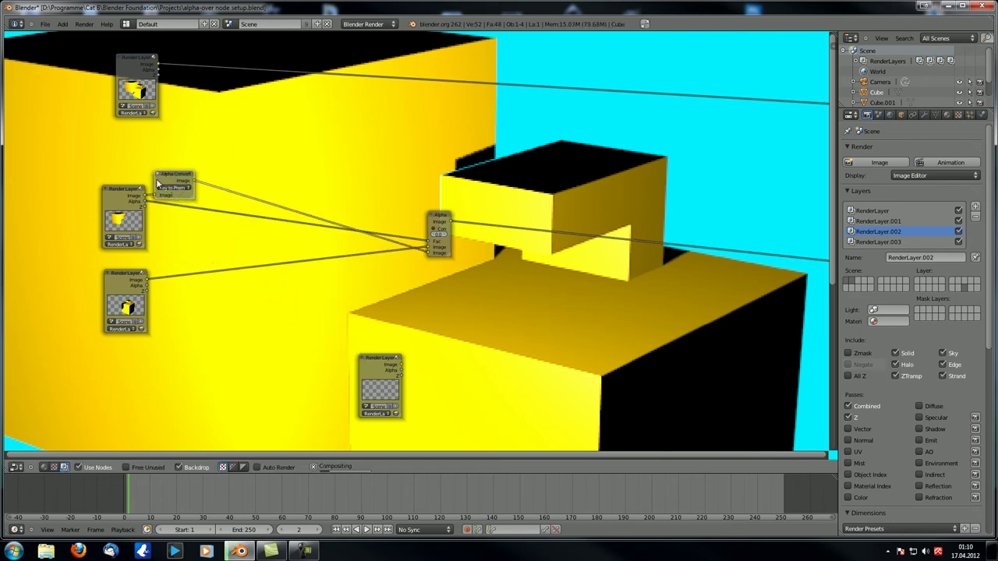
{"action": "left_click_drag", "start_coordinate": [162, 170], "coordinate": [248, 161]}
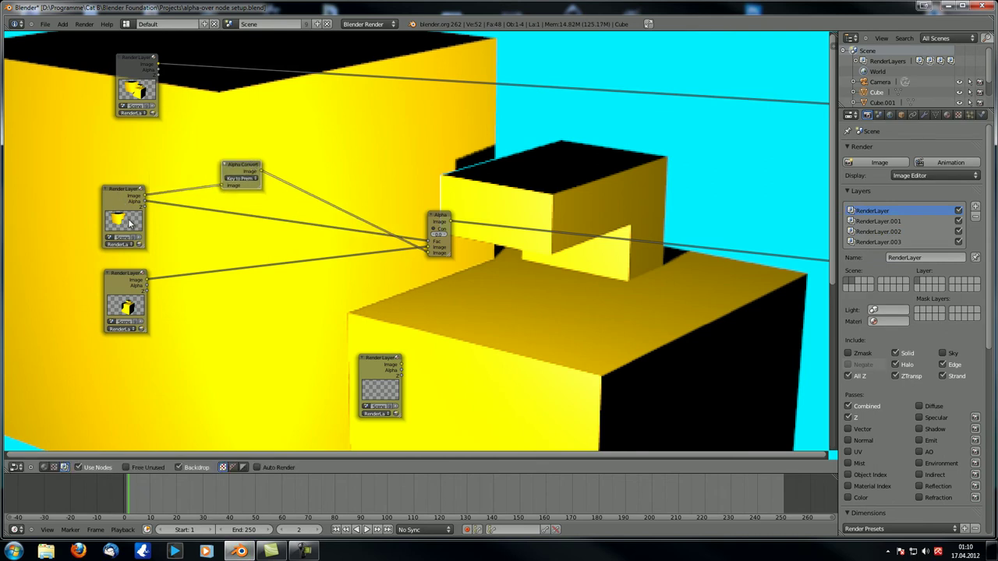
Set the Alpha Convert node to Premul to Key and insert a duplicate into the link from RenderLayer.001 to AlphaOver.
{"action": "left_click", "coordinate": [248, 179]}
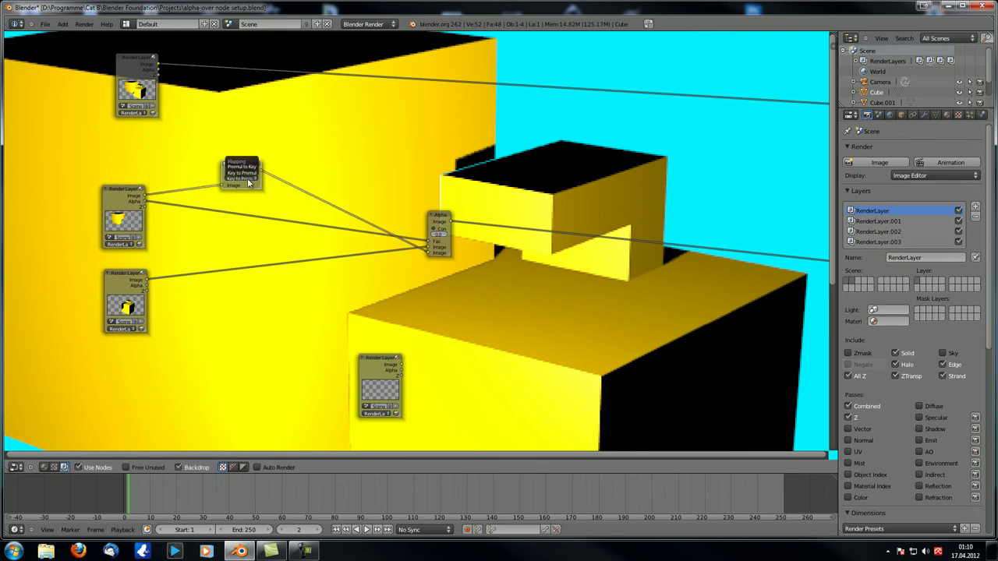
{"action": "left_click", "coordinate": [250, 169]}
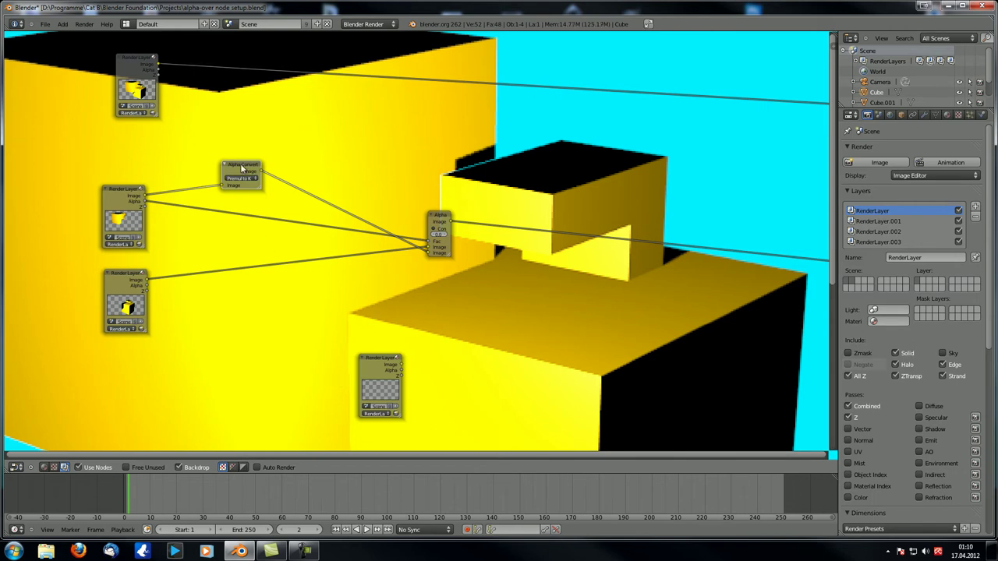
{"action": "key", "text": "shift+d"}
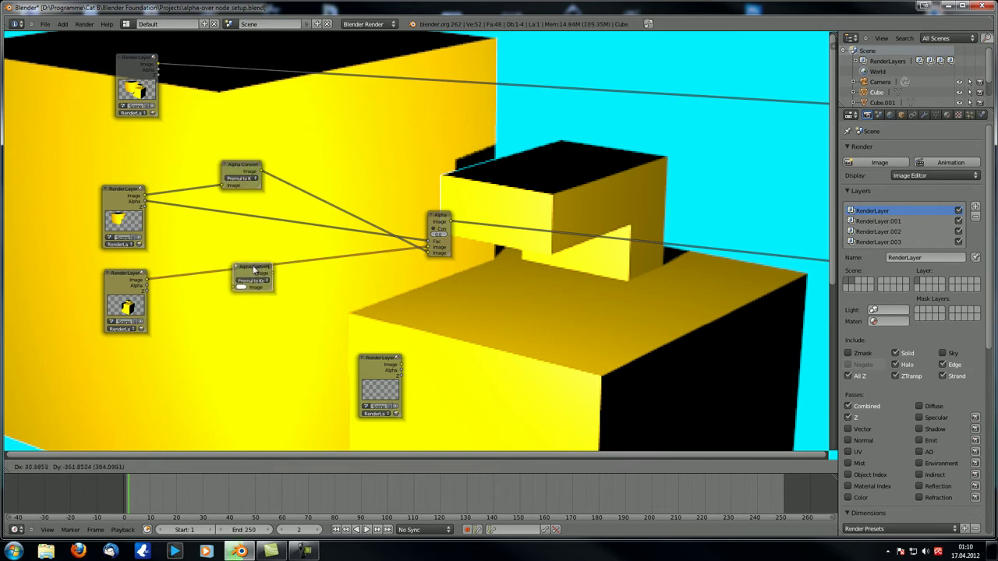
{"action": "left_click", "coordinate": [258, 287]}
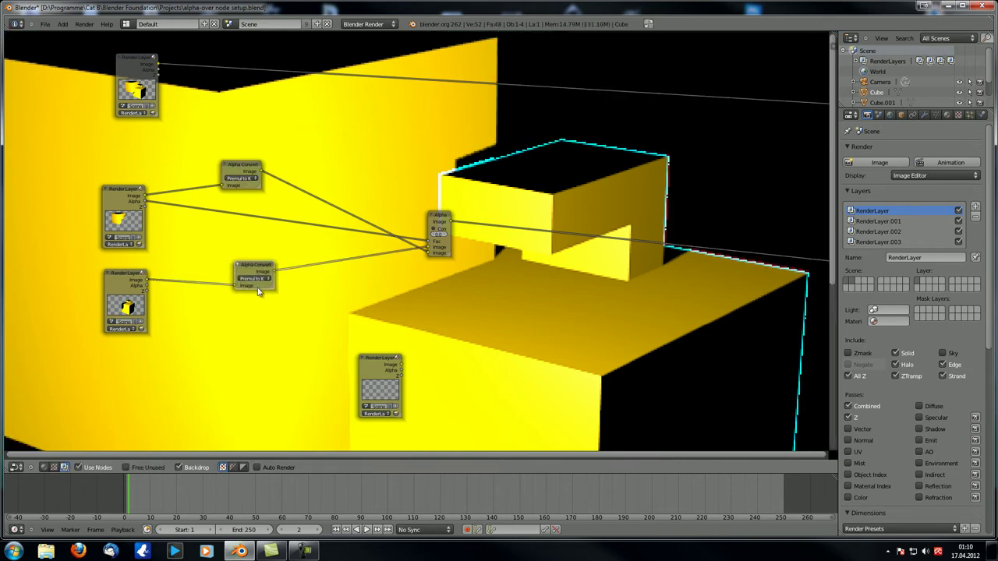
Check the settings of both cube render layers and turn off Sky for RenderLayer.001.
{"action": "left_click", "coordinate": [130, 198]}
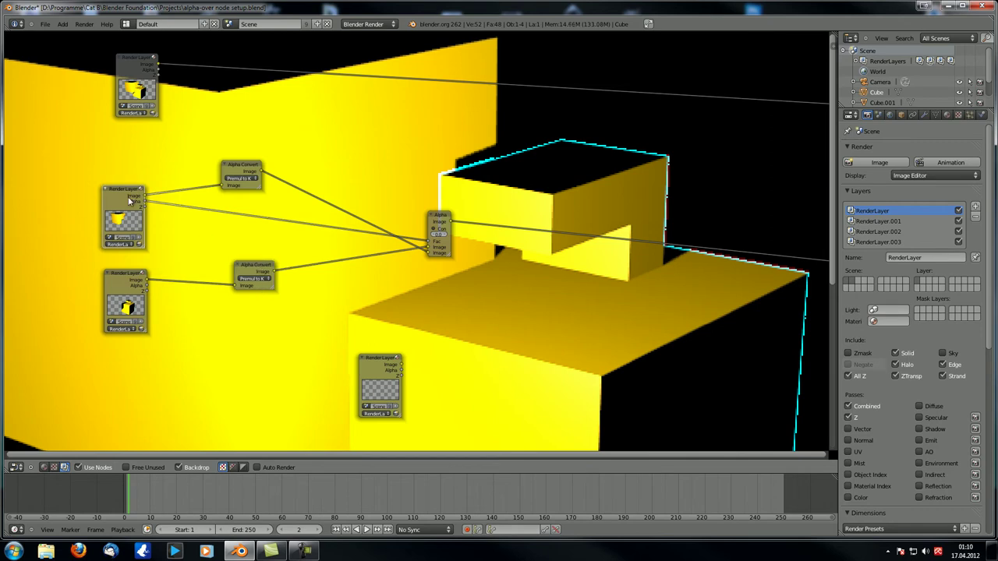
{"action": "left_click", "coordinate": [132, 282]}
{"action": "middle_click_drag", "start_coordinate": [446, 350], "coordinate": [441, 343]}
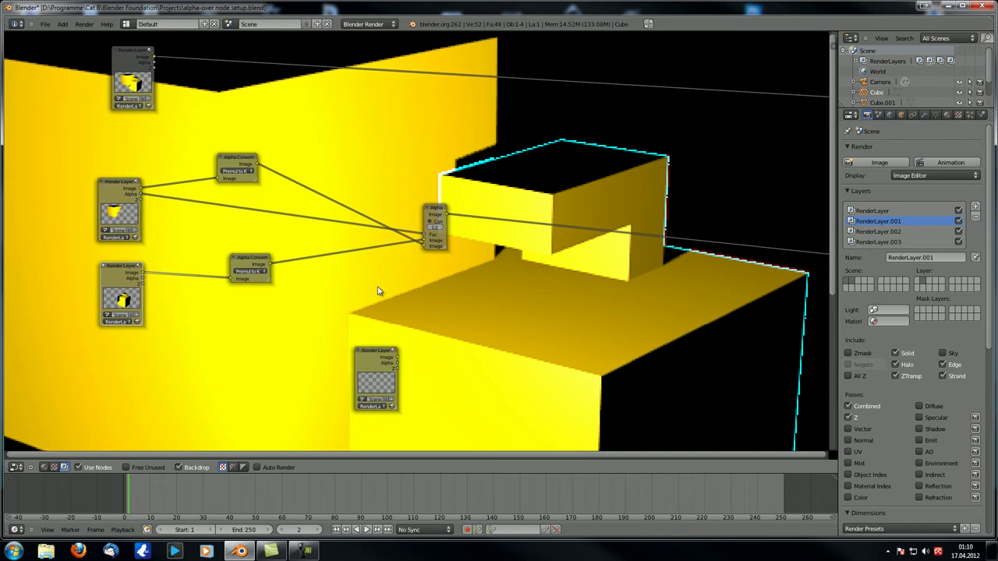
Delete both Alpha Convert nodes while keeping the cube render layers linked to AlphaOver.
{"action": "left_click", "coordinate": [262, 261]}
{"action": "key", "text": "x"}
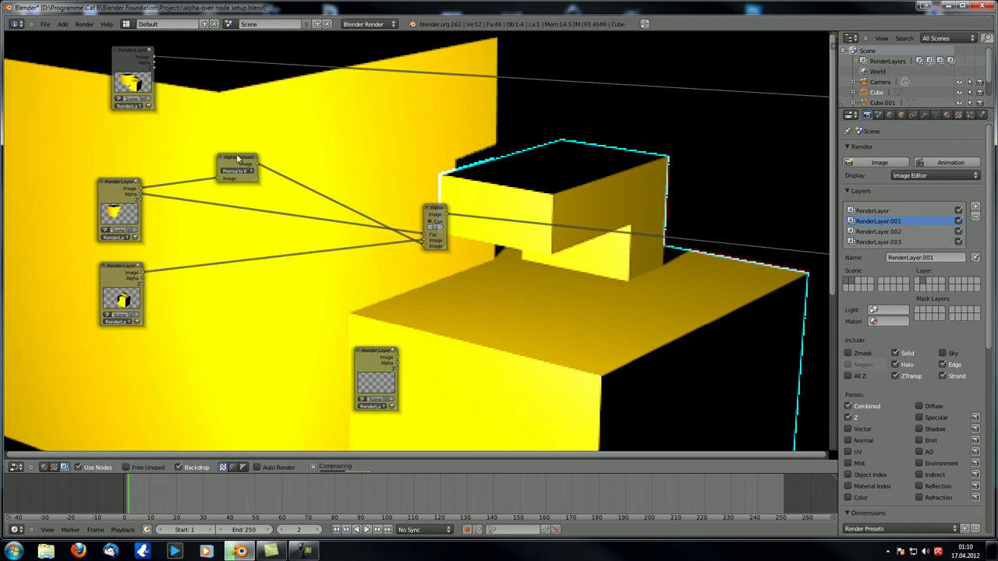
{"action": "left_click", "coordinate": [238, 156]}
{"action": "key", "text": "x"}
Render the current frame and return to the compositing node setup.
{"action": "key", "text": "F12"}
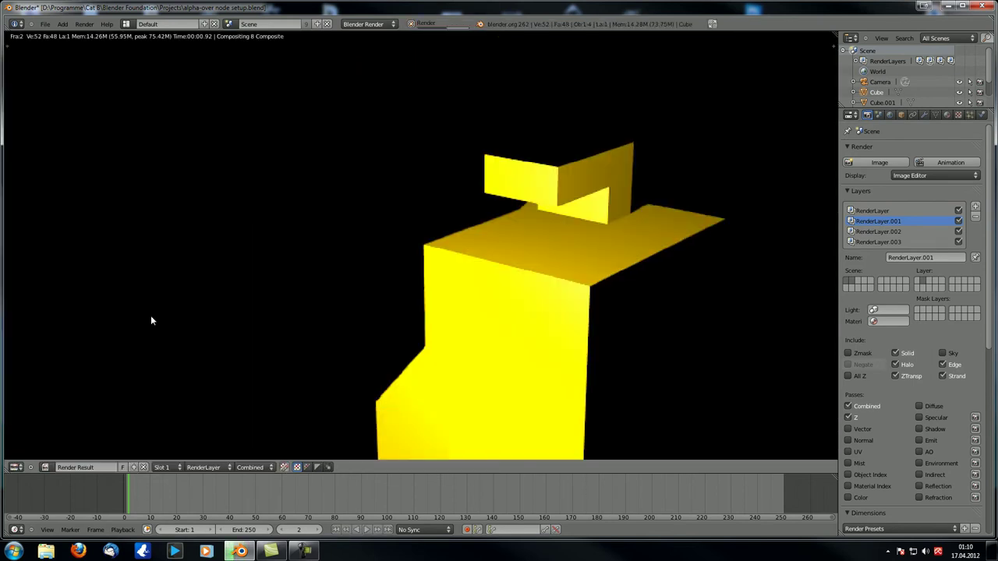
{"action": "left_click", "coordinate": [15, 467]}
{"action": "left_click", "coordinate": [42, 358]}
{"action": "scroll", "coordinate": [301, 200], "scroll_direction": "up", "scroll_amount": 2}
{"action": "middle_click_drag", "start_coordinate": [312, 205], "coordinate": [355, 202]}
{"action": "scroll", "coordinate": [343, 194], "scroll_direction": "down", "scroll_amount": 3}
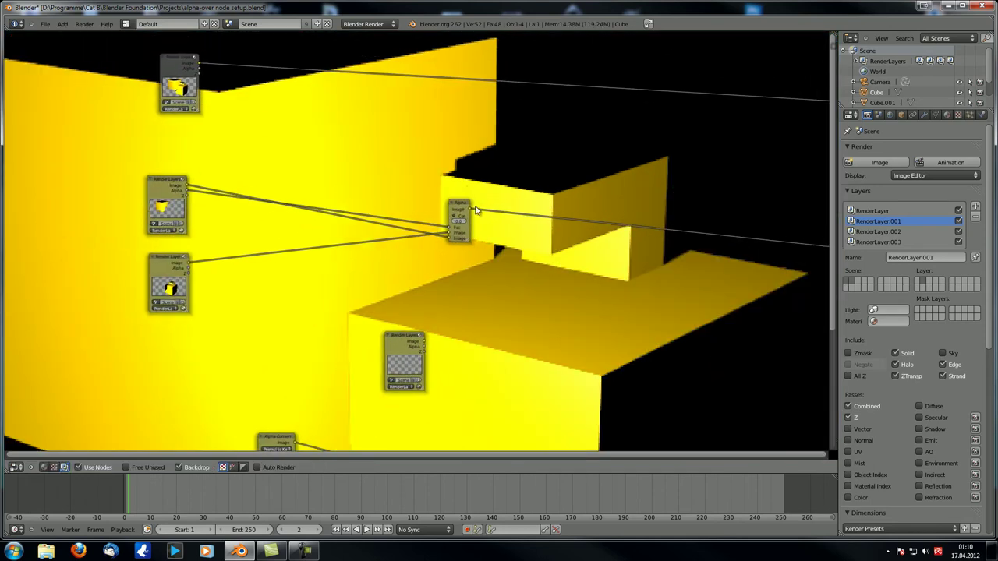
Reposition the empty render layer node, insert a Mix node after AlphaOver, and link the empty layer's Image output into it.
{"action": "left_click_drag", "start_coordinate": [400, 364], "coordinate": [422, 336]}
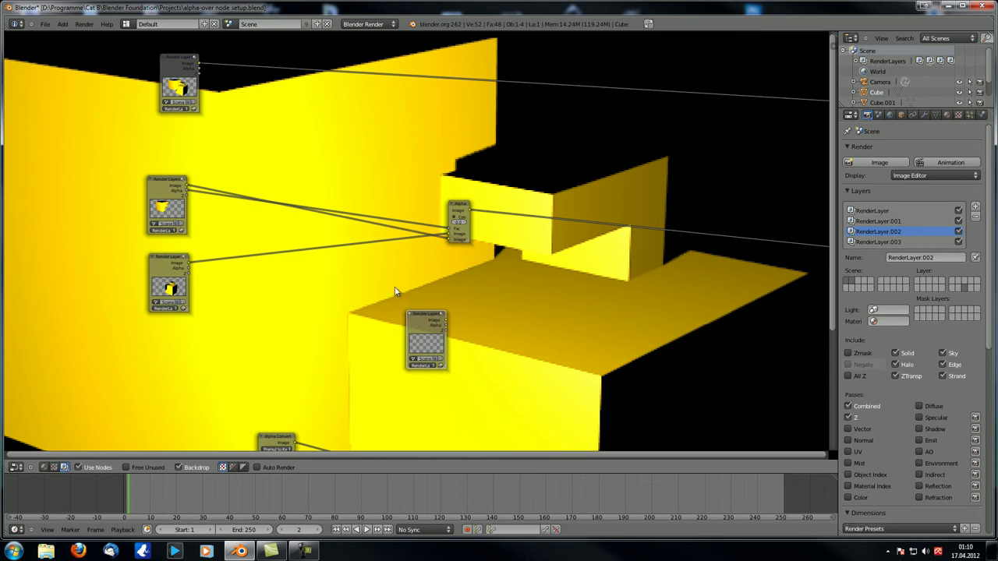
{"action": "key", "text": "shift+a"}
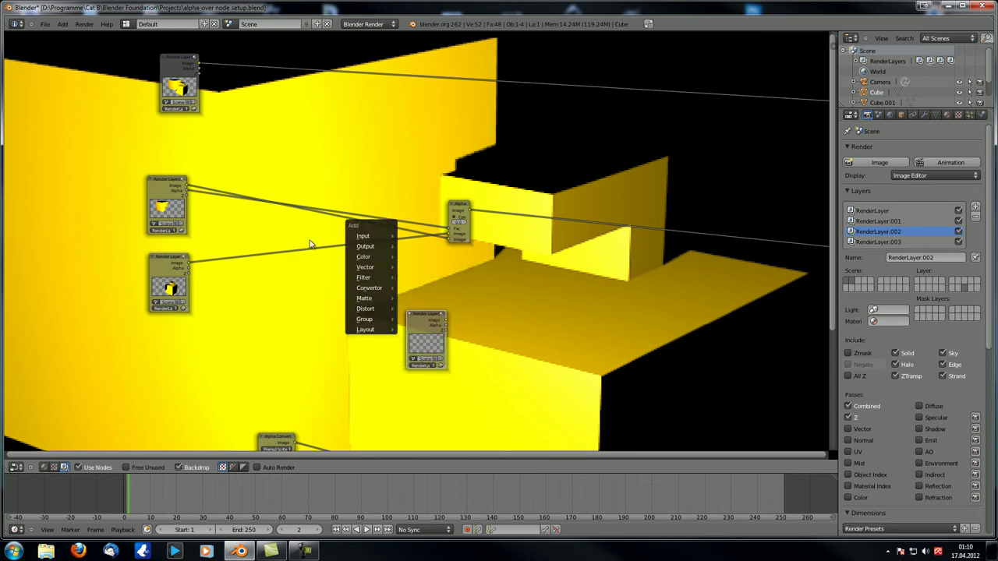
{"action": "left_click_drag", "start_coordinate": [422, 316], "coordinate": [475, 319]}
{"action": "key", "text": "shift+a"}
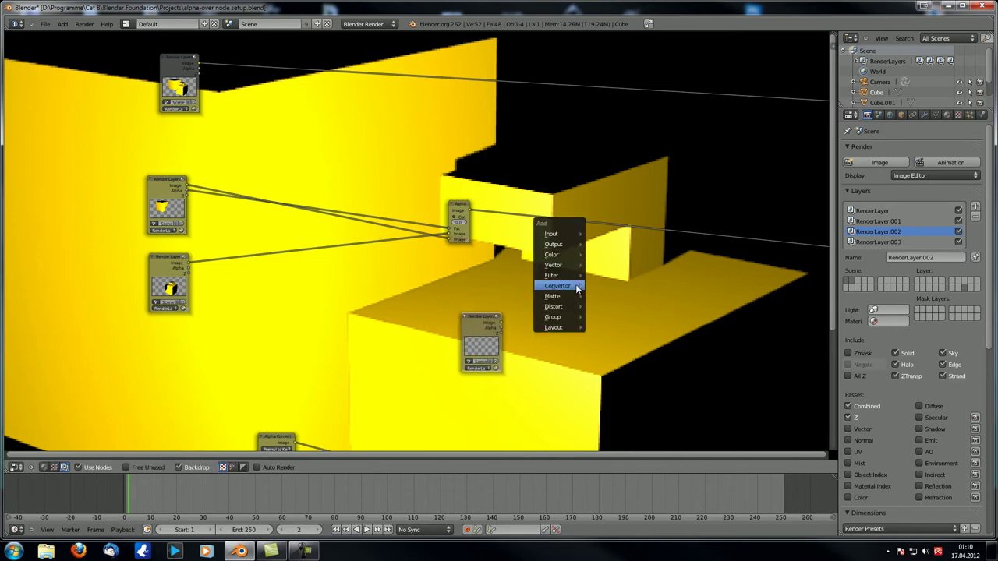
{"action": "left_click", "coordinate": [603, 266]}
{"action": "left_click", "coordinate": [590, 248]}
{"action": "left_click_drag", "start_coordinate": [597, 262], "coordinate": [596, 267]}
{"action": "left_click_drag", "start_coordinate": [502, 323], "coordinate": [599, 263]}
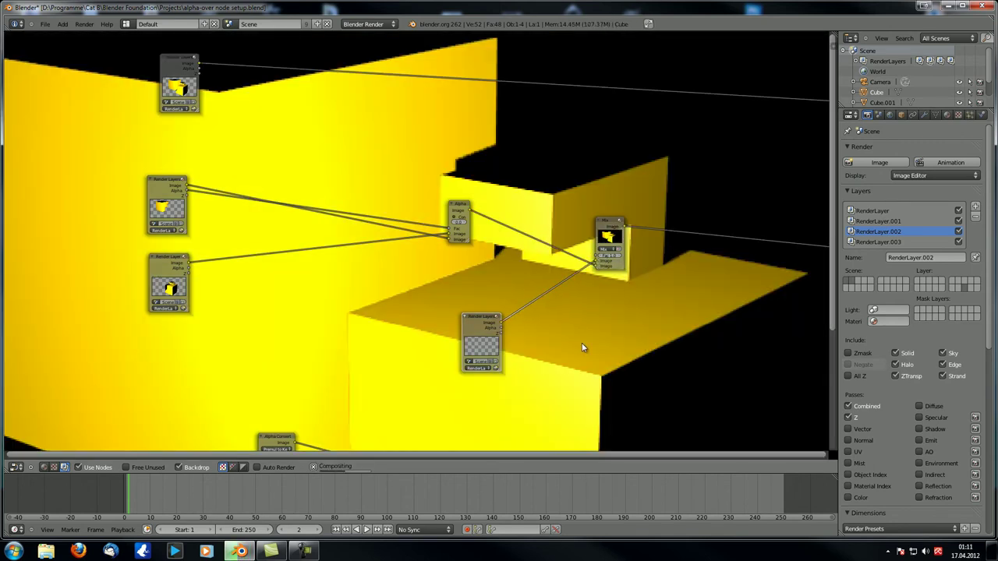
Reduce the Mix node's factor so the AlphaOver result and the sky layer blend together.
{"action": "scroll", "coordinate": [559, 363], "scroll_direction": "down", "scroll_amount": 4}
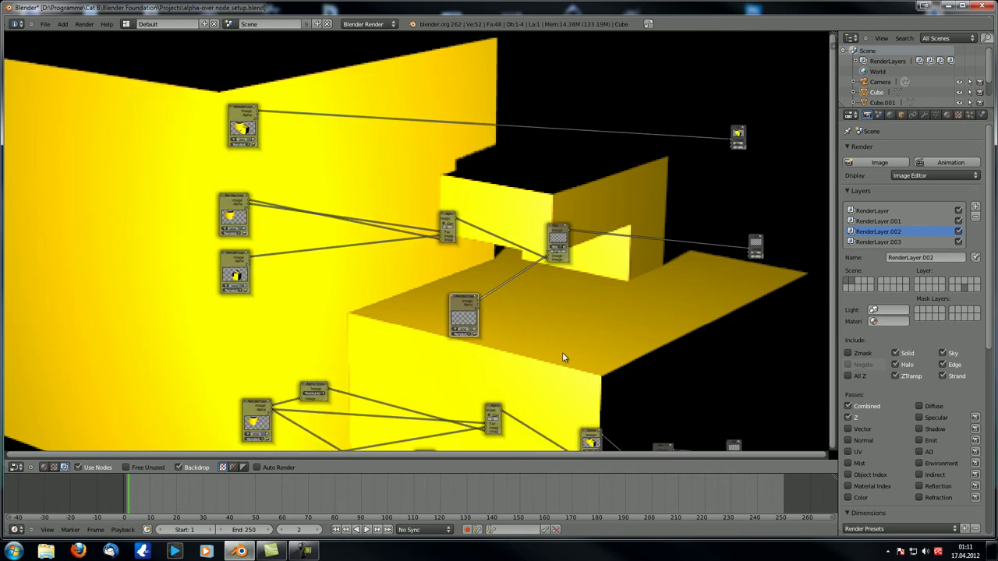
{"action": "scroll", "coordinate": [549, 331], "scroll_direction": "up", "scroll_amount": 2}
{"action": "left_click", "coordinate": [565, 249]}
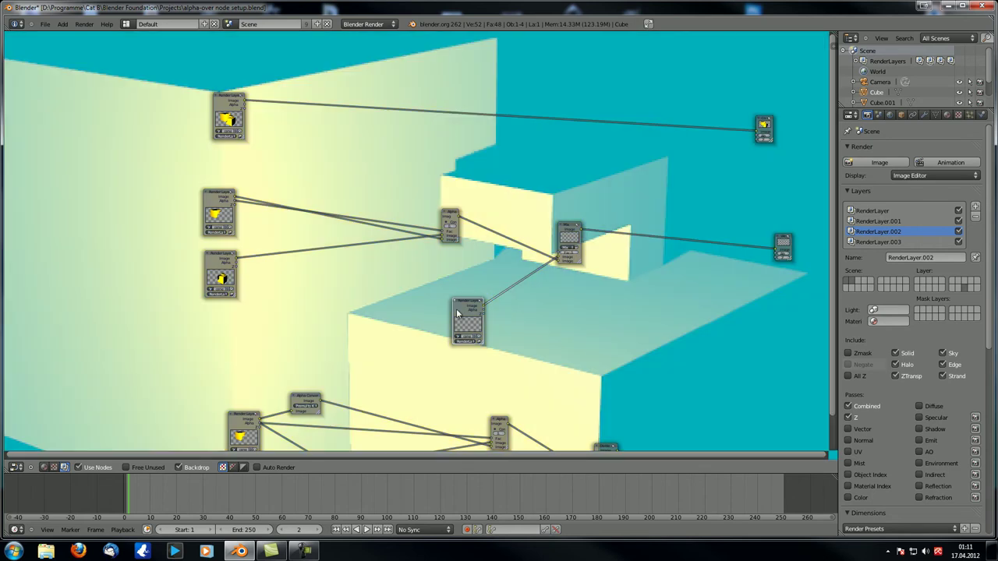
Add a second Mix node below AlphaOver and connect the Alpha outputs of RenderLayer and RenderLayer.001 to its two image inputs.
{"action": "scroll", "coordinate": [458, 314], "scroll_direction": "up", "scroll_amount": 2}
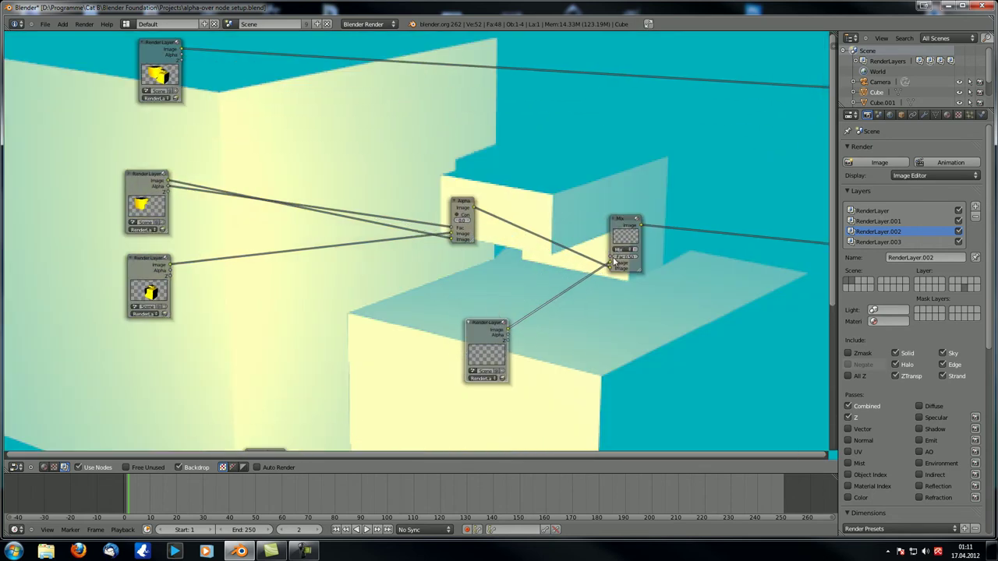
{"action": "left_click", "coordinate": [151, 189]}
{"action": "key", "text": "shift+a"}
{"action": "mouse_move", "coordinate": [222, 337]}
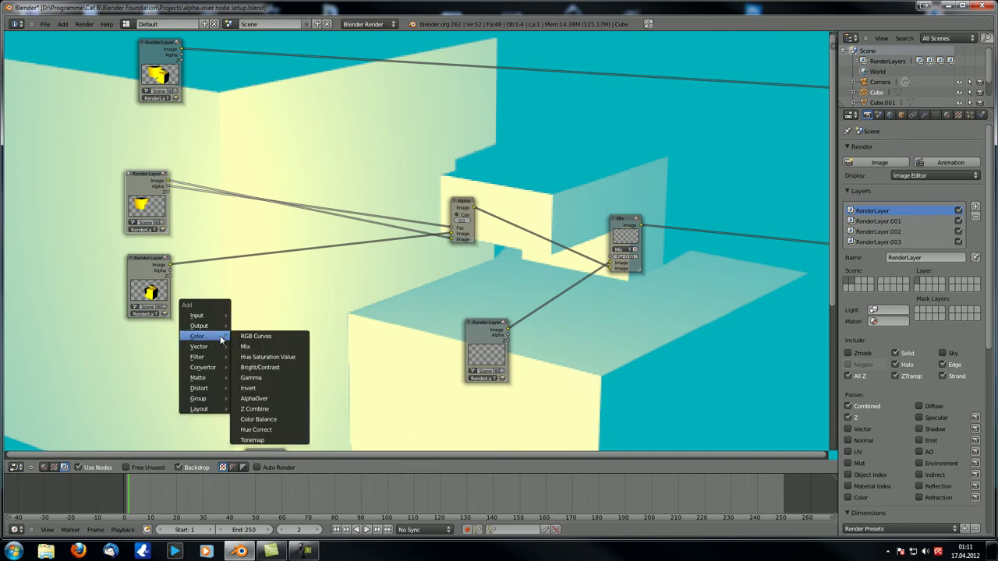
{"action": "left_click", "coordinate": [245, 346]}
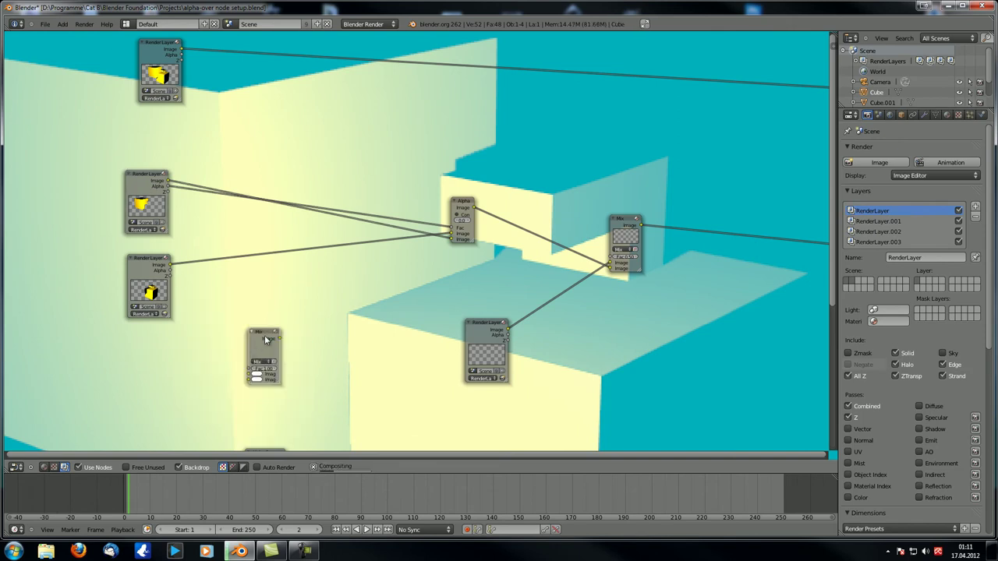
{"action": "left_click", "coordinate": [407, 257]}
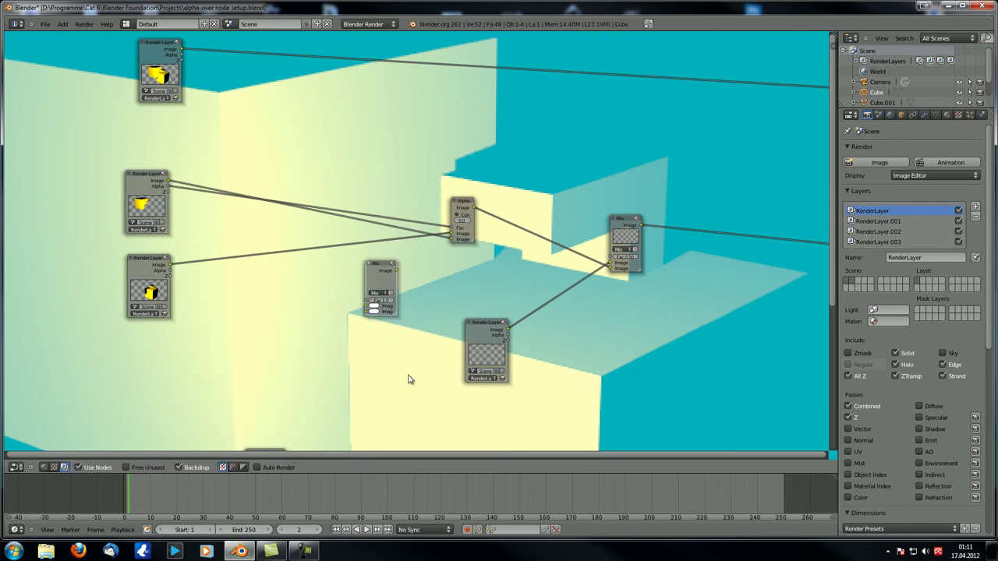
{"action": "left_click_drag", "start_coordinate": [166, 188], "coordinate": [366, 310]}
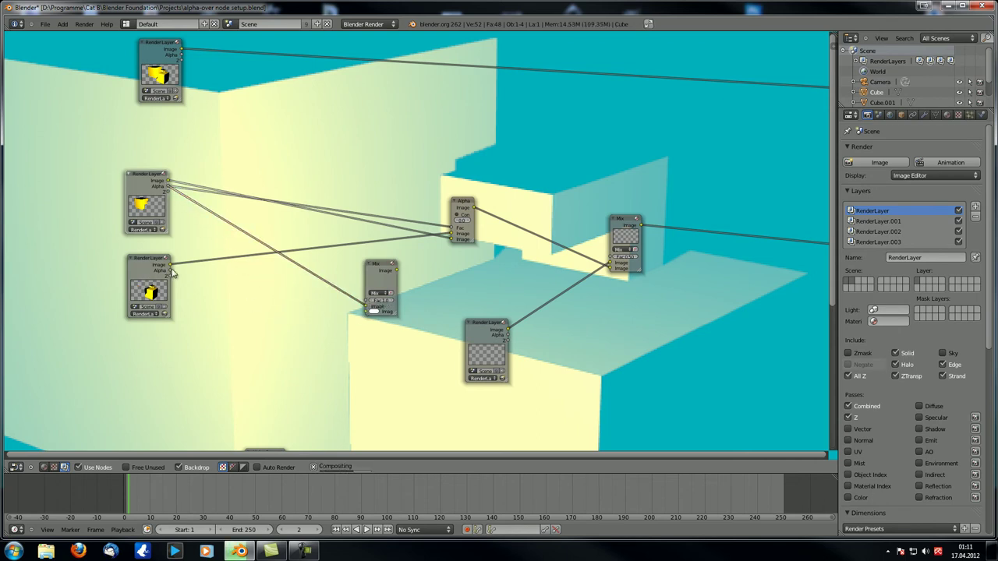
{"action": "left_click_drag", "start_coordinate": [173, 272], "coordinate": [366, 305]}
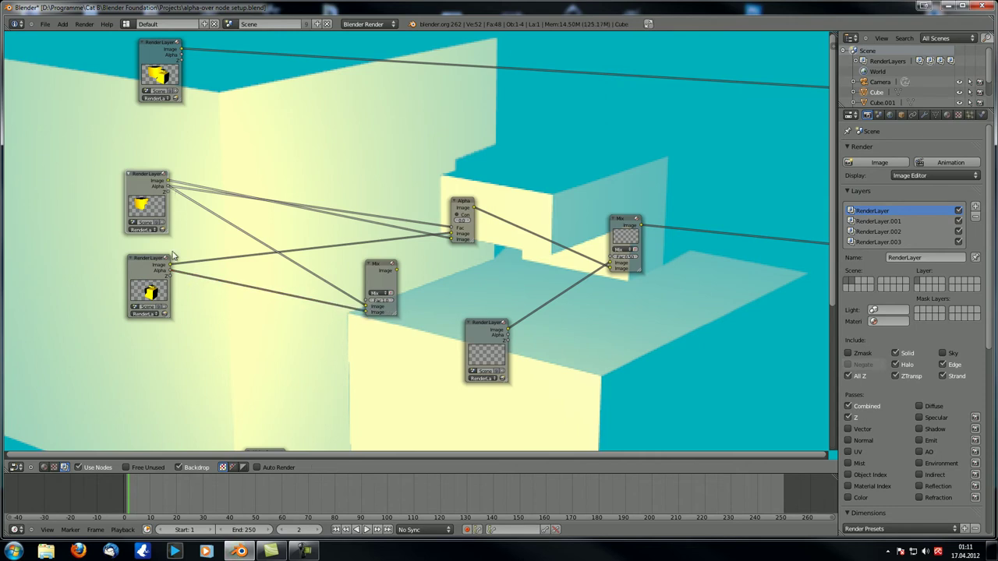
Link RenderLayer.001's Alpha to the alpha-combining Mix node's factor, and that node's Image output to the sky Mix node's factor.
{"action": "left_click_drag", "start_coordinate": [173, 272], "coordinate": [366, 298]}
{"action": "left_click", "coordinate": [381, 271], "text": "ctrl+shift"}
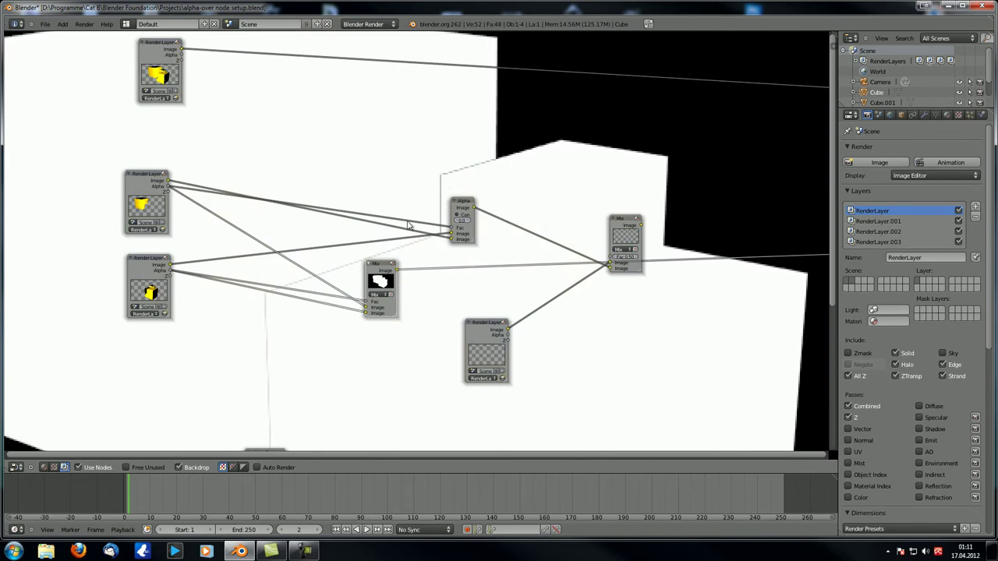
{"action": "left_click_drag", "start_coordinate": [398, 270], "coordinate": [609, 264]}
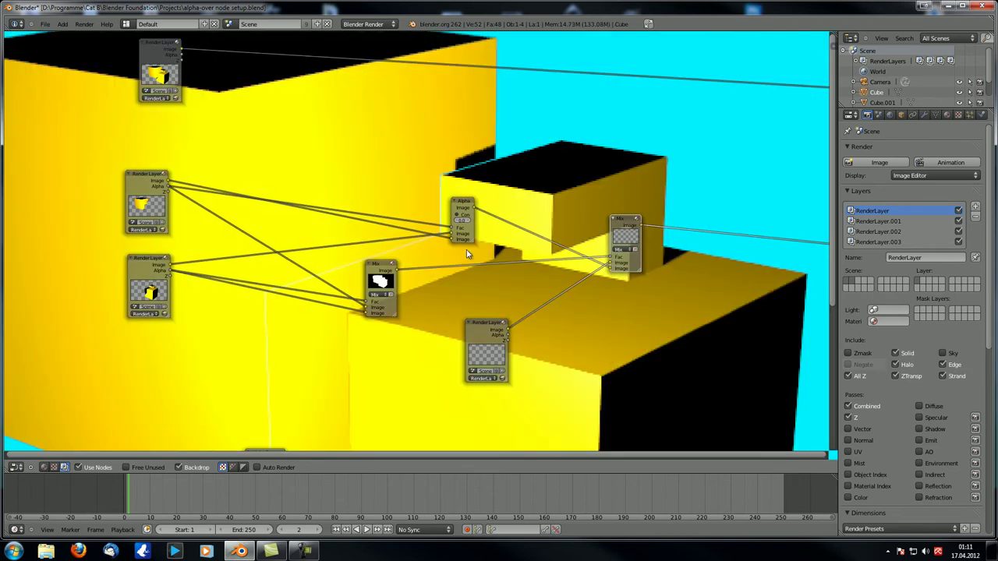
{"action": "middle_click_drag", "start_coordinate": [467, 254], "coordinate": [464, 196]}
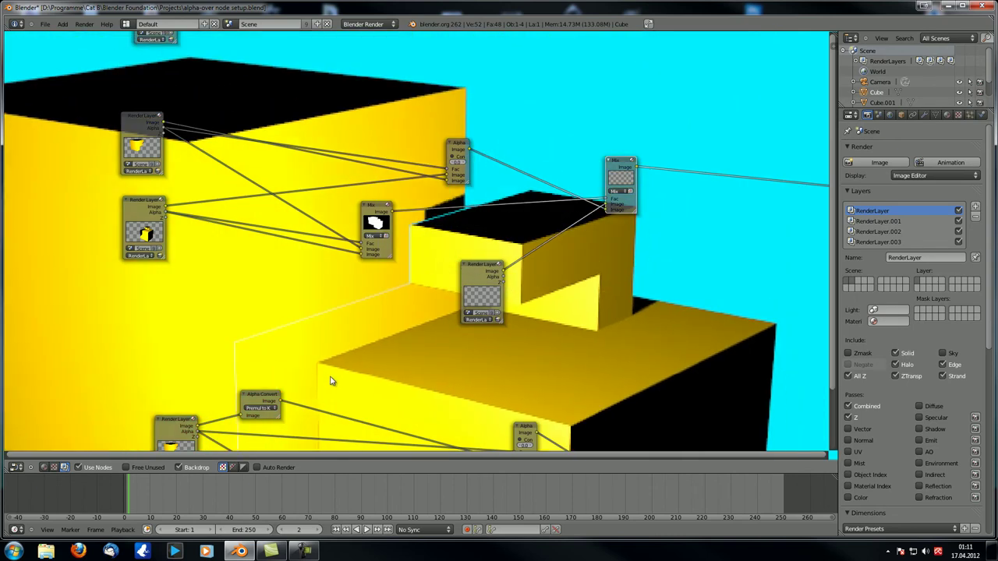
{"action": "scroll", "coordinate": [457, 244], "scroll_direction": "down", "scroll_amount": 1}
{"action": "scroll", "coordinate": [421, 258], "scroll_direction": "up", "scroll_amount": 2}
{"action": "scroll", "coordinate": [413, 259], "scroll_direction": "down", "scroll_amount": 1}
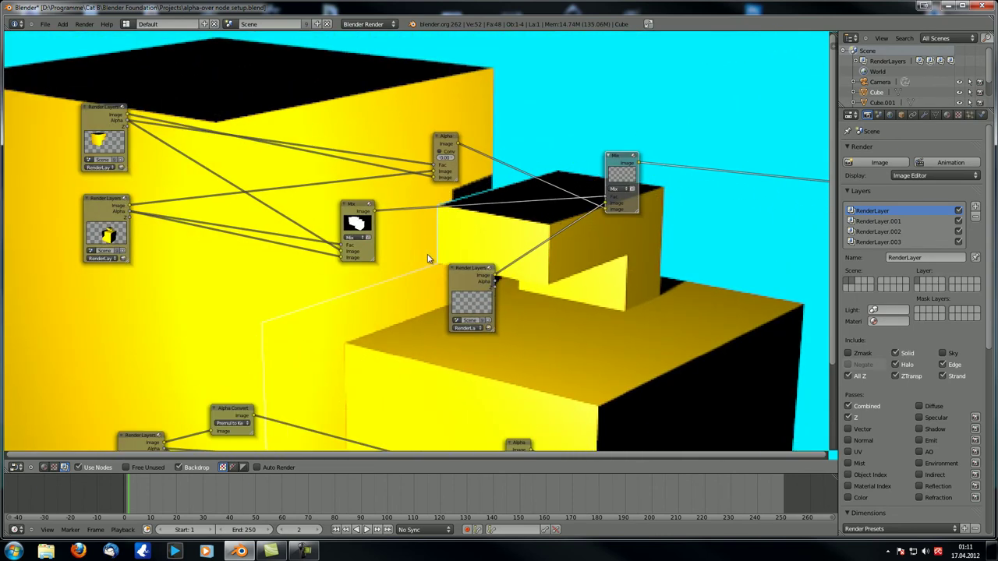
Set the alpha-combining node's blend mode to Add, preview it in the backdrop, and disconnect its factor input.
{"action": "left_click", "coordinate": [356, 240]}
{"action": "left_click", "coordinate": [362, 217]}
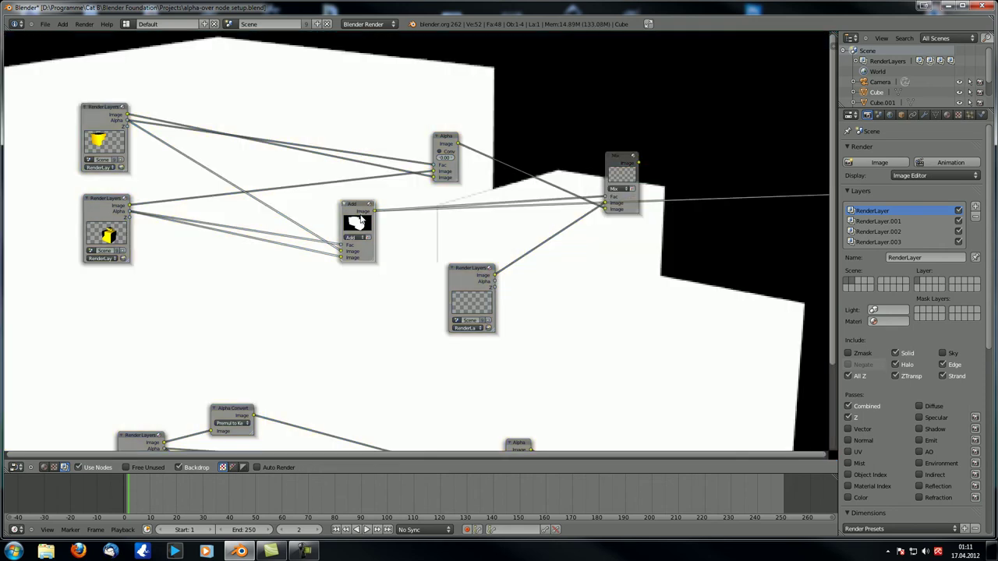
{"action": "scroll", "coordinate": [366, 248], "scroll_direction": "up", "scroll_amount": 1}
{"action": "scroll", "coordinate": [364, 253], "scroll_direction": "down", "scroll_amount": 1}
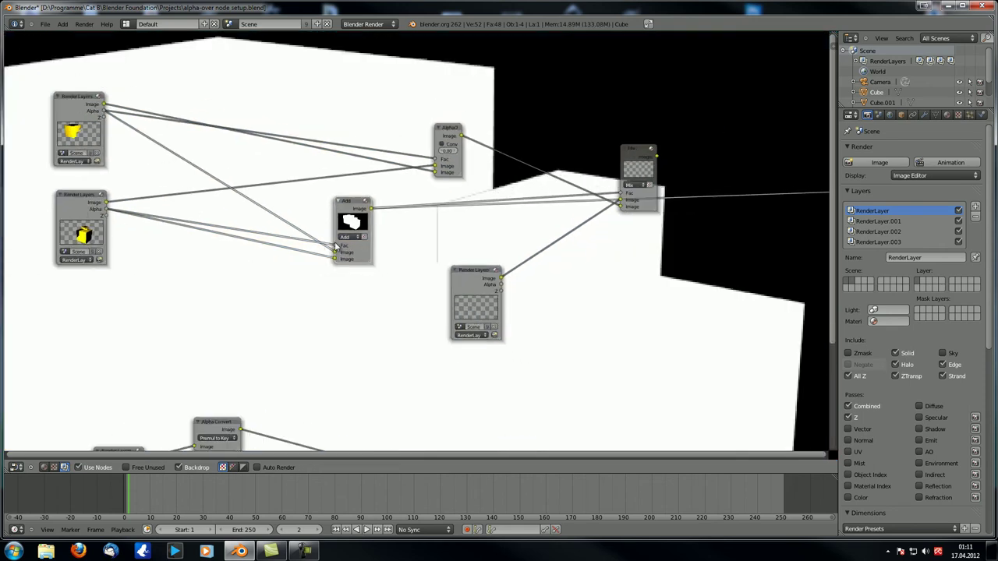
{"action": "left_click_drag", "start_coordinate": [337, 250], "coordinate": [263, 226]}
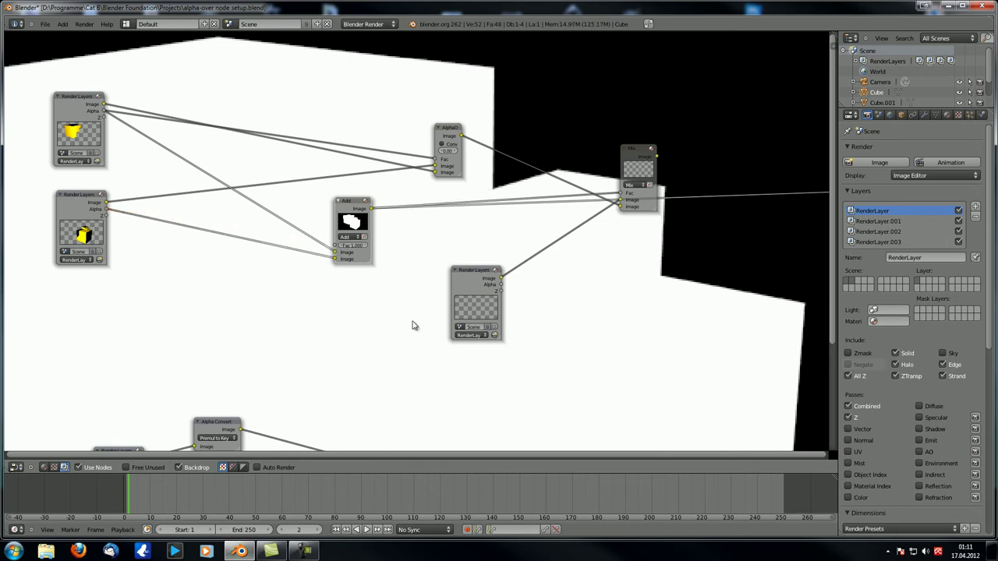
{"action": "scroll", "coordinate": [374, 296], "scroll_direction": "down", "scroll_amount": 3}
{"action": "scroll", "coordinate": [341, 341], "scroll_direction": "up", "scroll_amount": 4}
{"action": "middle_click_drag", "start_coordinate": [340, 342], "coordinate": [383, 304]}
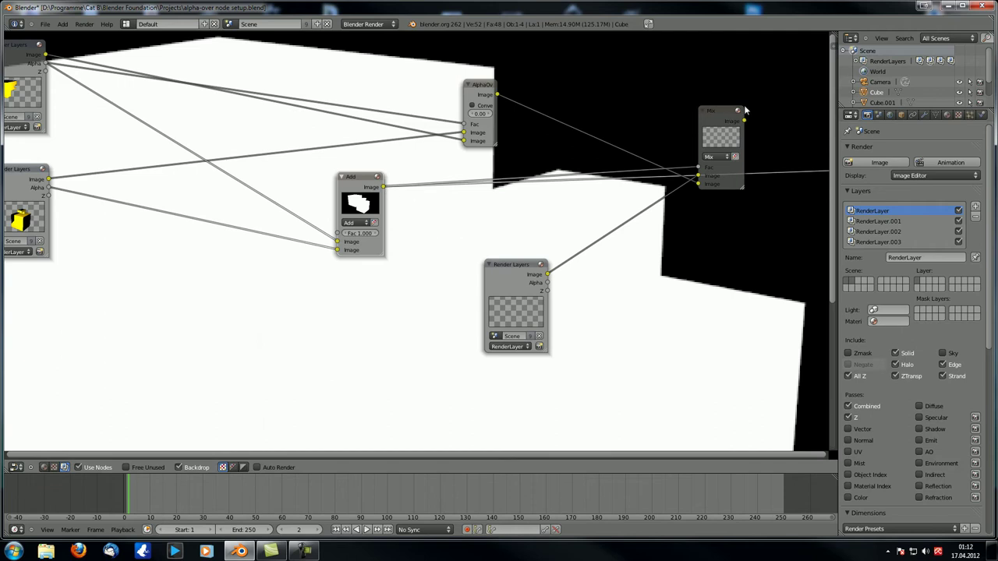
Preview the sky Mix node's output in the backdrop.
{"action": "left_click", "coordinate": [723, 117], "text": "ctrl+shift"}
{"action": "middle_click_drag", "start_coordinate": [364, 332], "coordinate": [389, 297]}
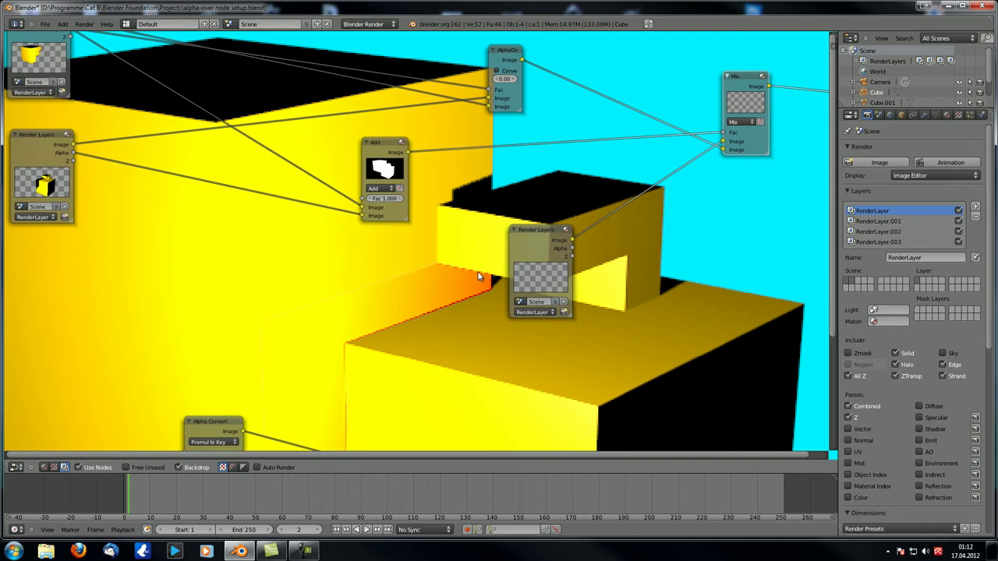
{"action": "mouse_move", "coordinate": [394, 361]}
{"action": "middle_mouse_down", "text": "alt"}
{"action": "mouse_move", "coordinate": [408, 147]}
{"action": "mouse_move", "coordinate": [399, 344]}
{"action": "middle_mouse_up", "text": "alt"}
{"action": "scroll", "coordinate": [387, 277], "scroll_direction": "up", "scroll_amount": 3}
{"action": "middle_click_drag", "start_coordinate": [385, 276], "coordinate": [404, 336]}
{"action": "scroll", "coordinate": [403, 336], "scroll_direction": "down", "scroll_amount": 4}
Insert a Map Value node between the Add node and the sky Mix node's factor, with Use Minimum and Use Maximum enabled.
{"action": "key", "text": "shift+a"}
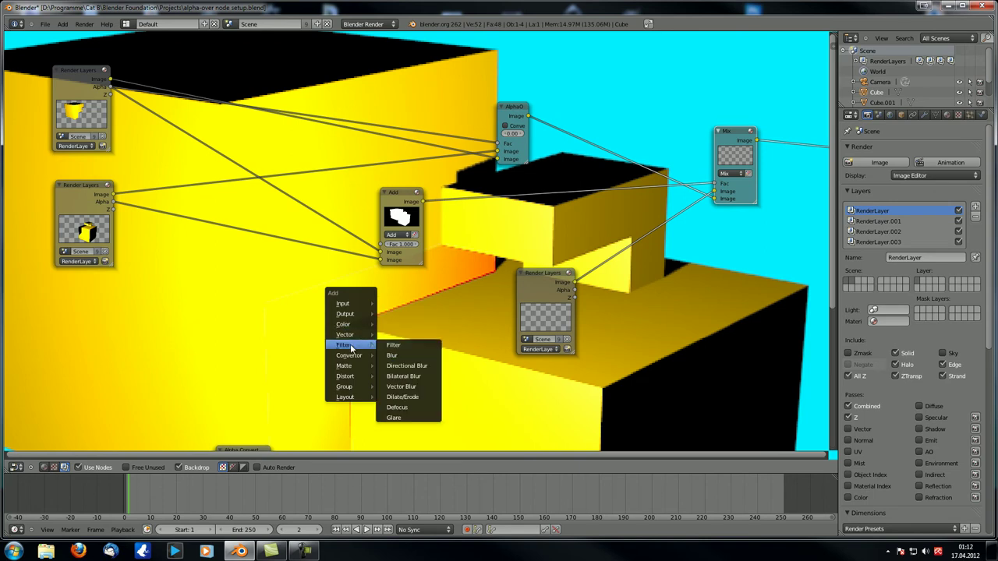
{"action": "mouse_move", "coordinate": [349, 357]}
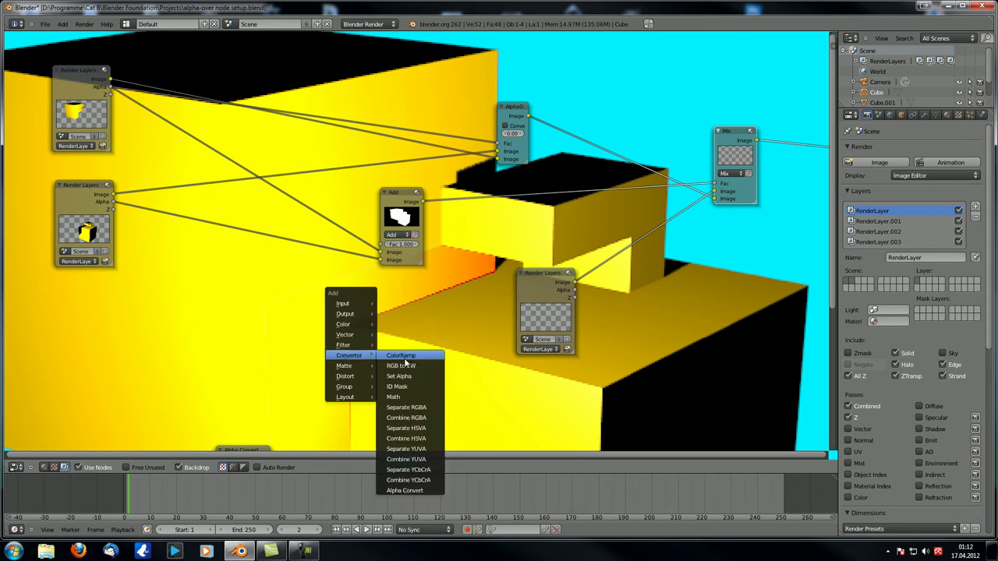
{"action": "mouse_move", "coordinate": [347, 335]}
{"action": "left_click", "coordinate": [412, 352]}
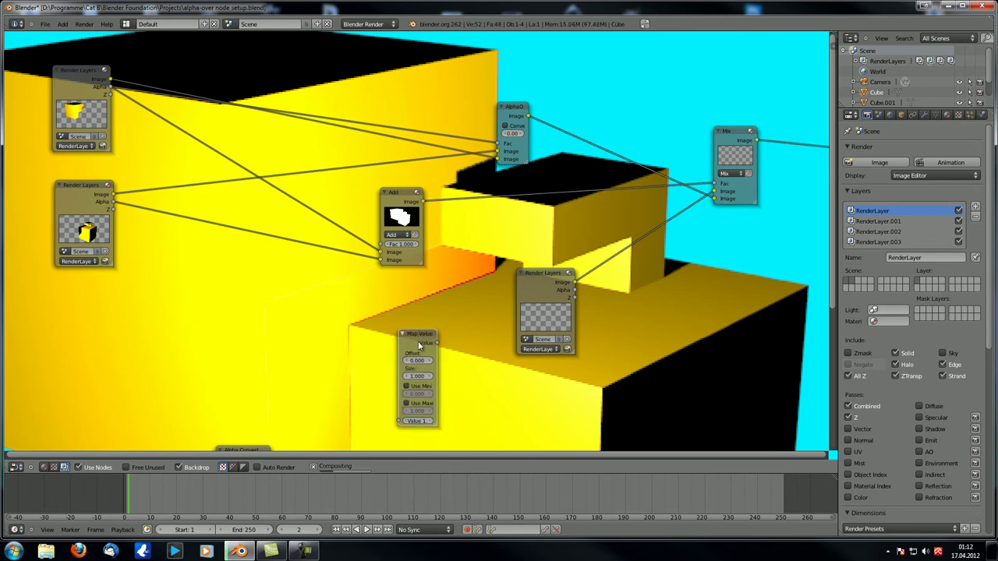
{"action": "left_click", "coordinate": [483, 180]}
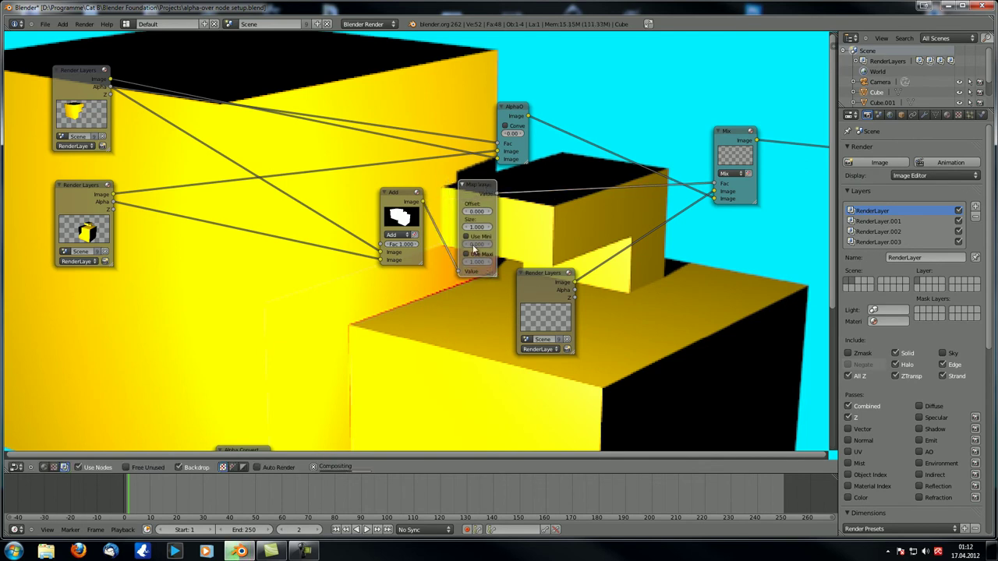
{"action": "left_click_drag", "start_coordinate": [469, 237], "coordinate": [468, 254]}
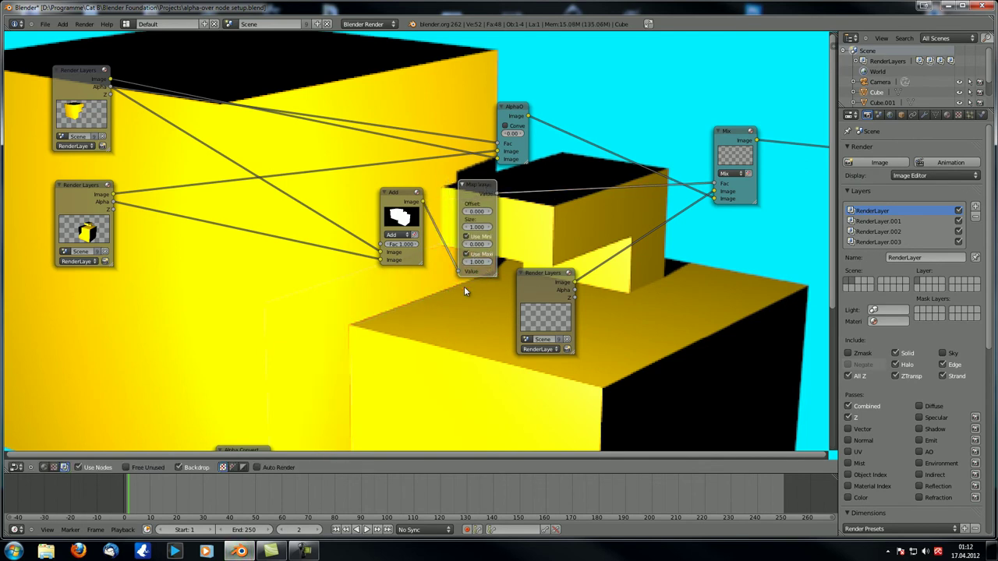
Examine the composite closely in the backdrop, checking the edges where the cubes overlap, and review the node connections.
{"action": "middle_click_drag", "start_coordinate": [464, 291], "coordinate": [316, 288]}
{"action": "mouse_move", "coordinate": [624, 225]}
{"action": "middle_mouse_down"}
{"action": "mouse_move", "coordinate": [588, 274]}
{"action": "mouse_move", "coordinate": [612, 272]}
{"action": "mouse_move", "coordinate": [612, 238]}
{"action": "middle_mouse_up"}
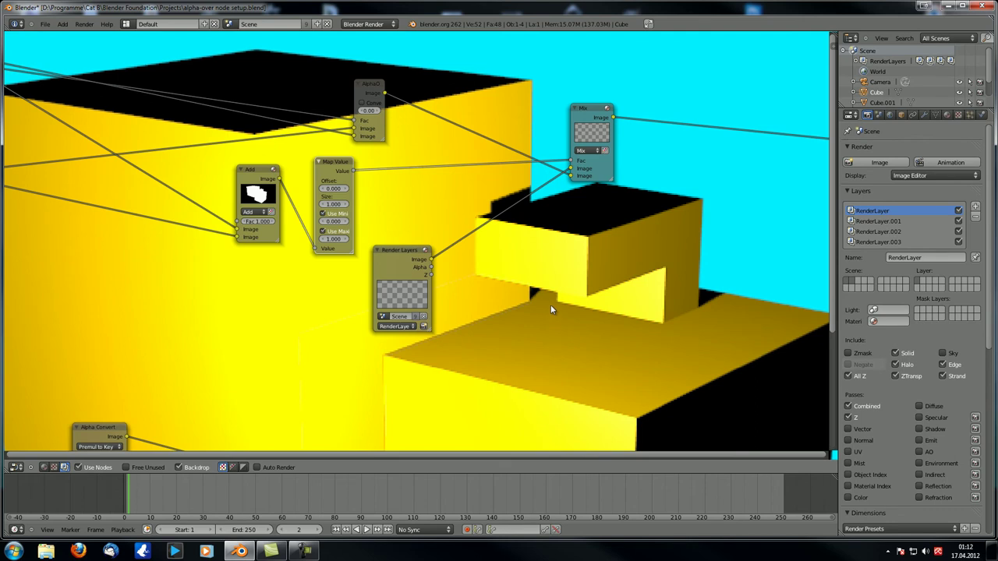
{"action": "key", "text": "alt+v"}
{"action": "key", "text": "alt+v"}
{"action": "key", "text": "alt+v"}
{"action": "key", "text": "alt+v"}
{"action": "key", "text": "alt+v"}
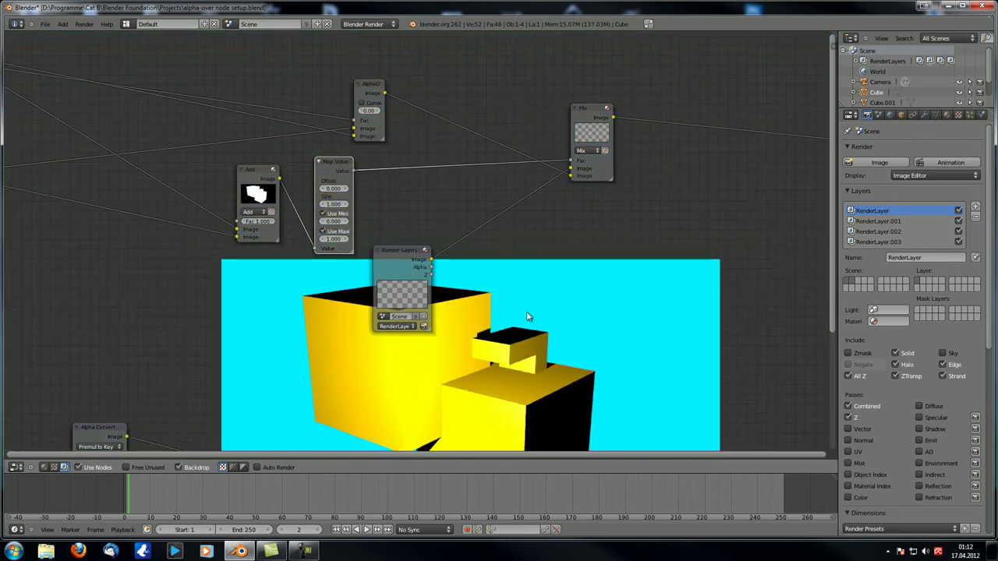
{"action": "key", "text": "v"}
{"action": "key", "text": "v"}
{"action": "key", "text": "v"}
{"action": "key", "text": "v"}
{"action": "key", "text": "v"}
{"action": "key", "text": "v"}
{"action": "key", "text": "Right"}
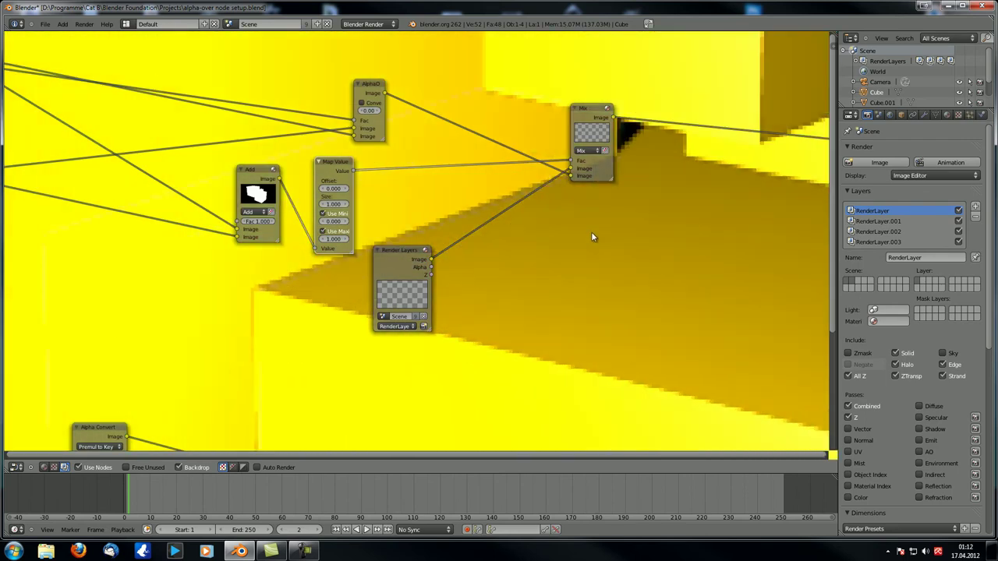
{"action": "key", "text": "Left"}
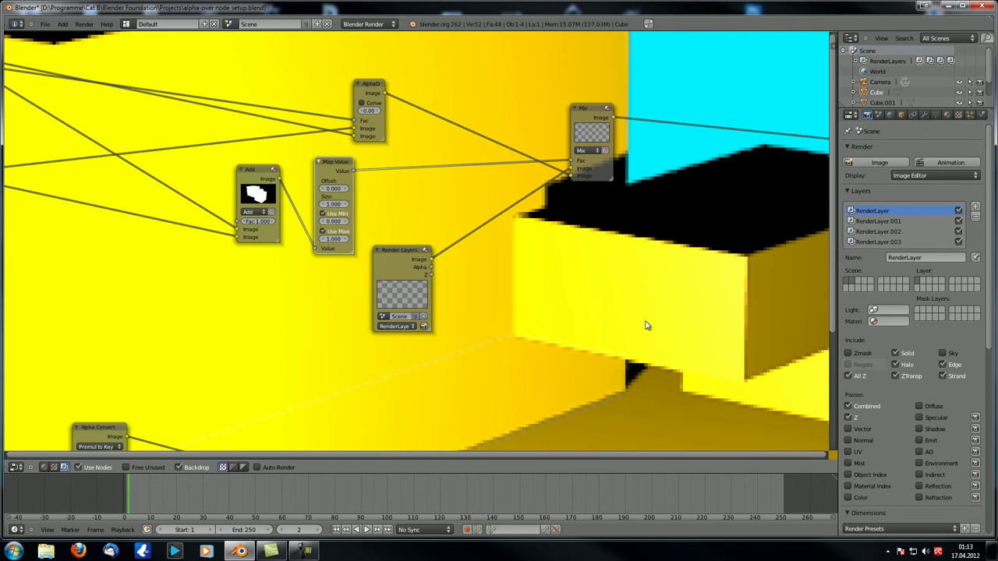
{"action": "middle_click_drag", "start_coordinate": [288, 329], "coordinate": [461, 356]}
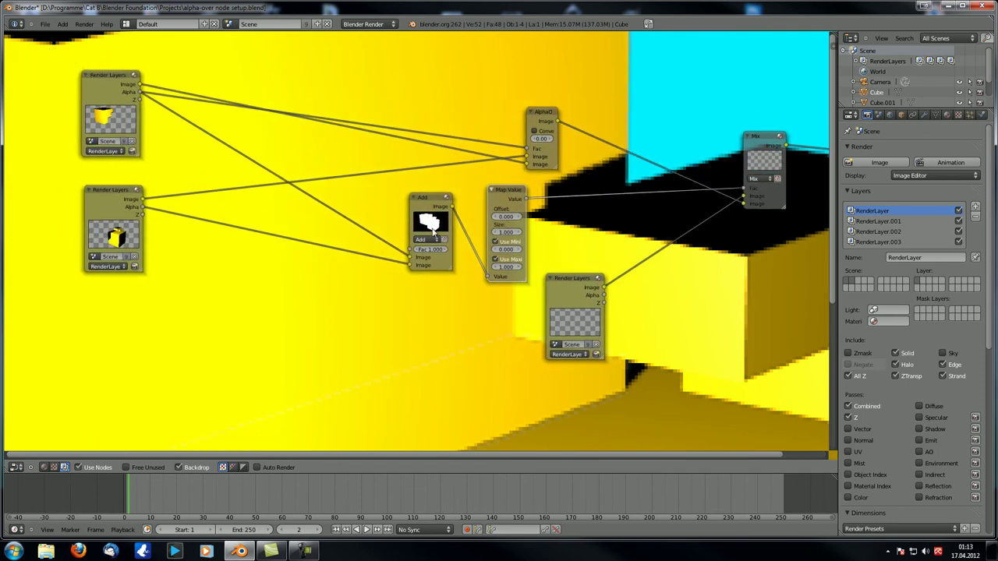
{"action": "middle_click_drag", "start_coordinate": [566, 355], "coordinate": [445, 336]}
{"action": "middle_click_drag", "start_coordinate": [334, 232], "coordinate": [431, 207]}
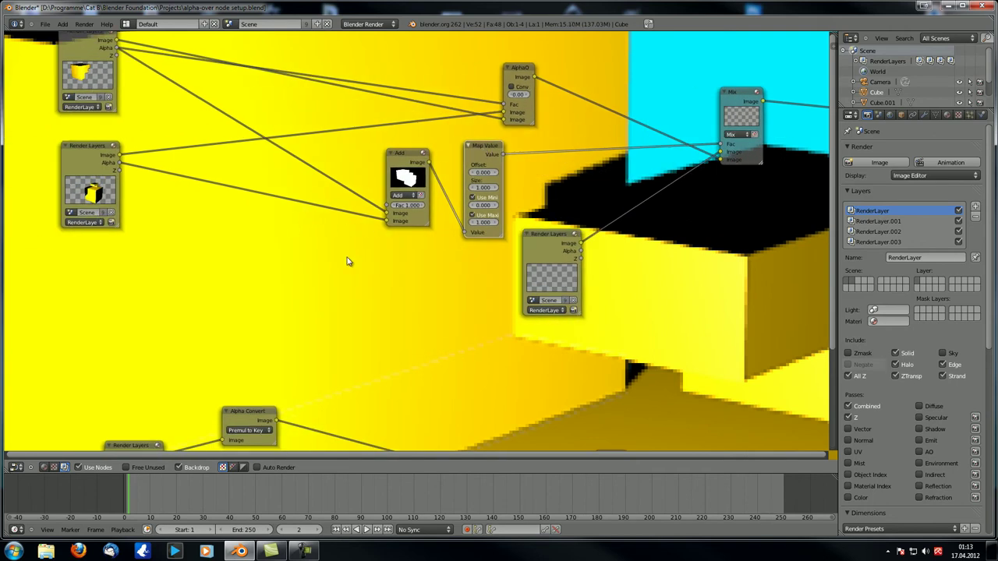
Try placing duplicates of the Map Value node on the Alpha links from both cube render layers to the Add node.
{"action": "scroll", "coordinate": [370, 289], "scroll_direction": "down", "scroll_amount": 2}
{"action": "key", "text": "shift+d"}
{"action": "left_click", "coordinate": [320, 209]}
{"action": "key", "text": "shift+d"}
{"action": "left_click", "coordinate": [234, 109]}
{"action": "left_click_drag", "start_coordinate": [177, 177], "coordinate": [187, 216]}
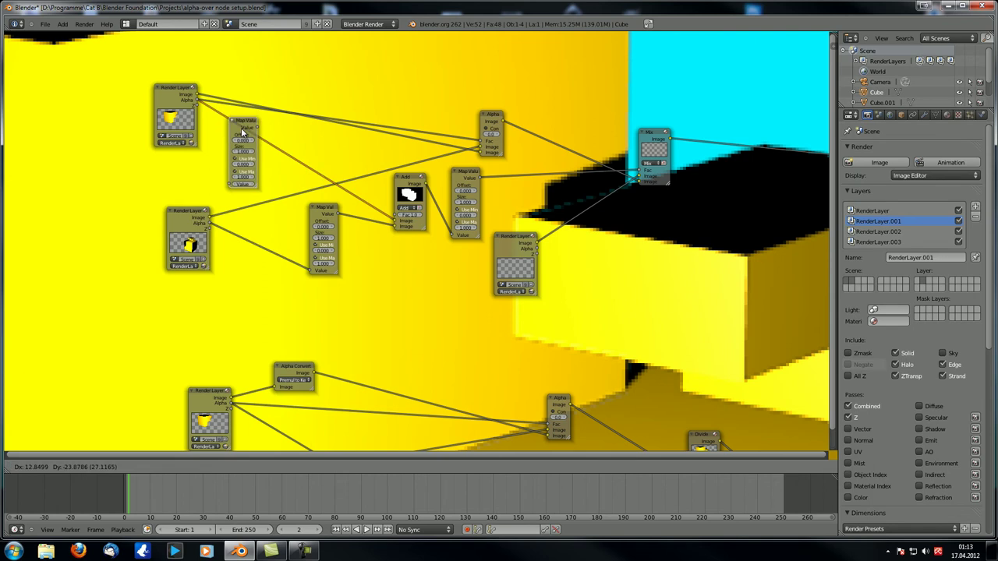
Remove both duplicated Map Value nodes while keeping the cube layers' Alpha links to the Add node.
{"action": "scroll", "coordinate": [262, 177], "scroll_direction": "up", "scroll_amount": 1}
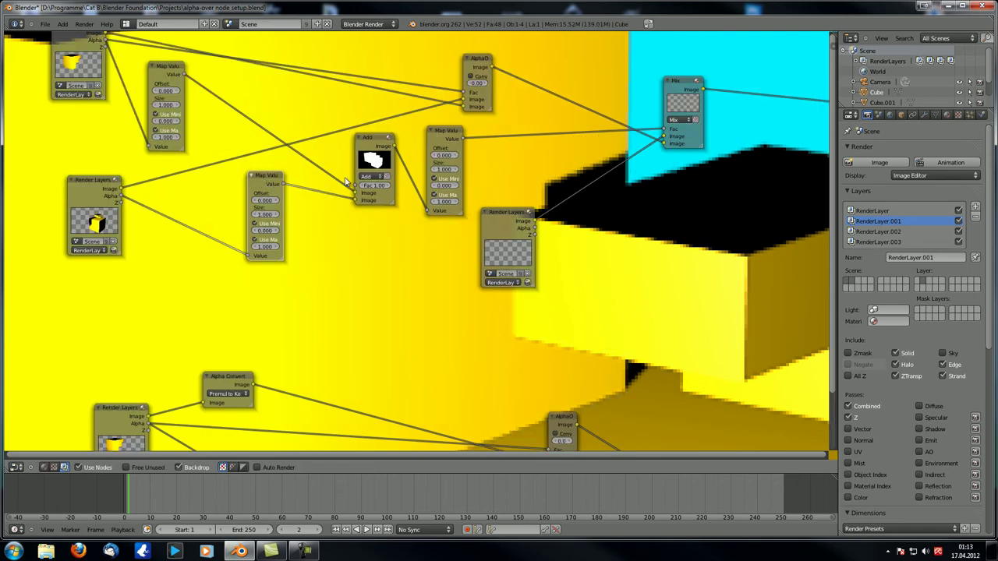
{"action": "key", "text": "ctrl+x"}
{"action": "left_click", "coordinate": [173, 69]}
{"action": "key", "text": "ctrl+x"}
Preview the sky Mix node again and examine the whole composite image in the backdrop.
{"action": "scroll", "coordinate": [312, 196], "scroll_direction": "down", "scroll_amount": 1}
{"action": "scroll", "coordinate": [312, 200], "scroll_direction": "down", "scroll_amount": 1}
{"action": "middle_click_drag", "start_coordinate": [312, 200], "coordinate": [224, 231]}
{"action": "scroll", "coordinate": [439, 218], "scroll_direction": "up", "scroll_amount": 2}
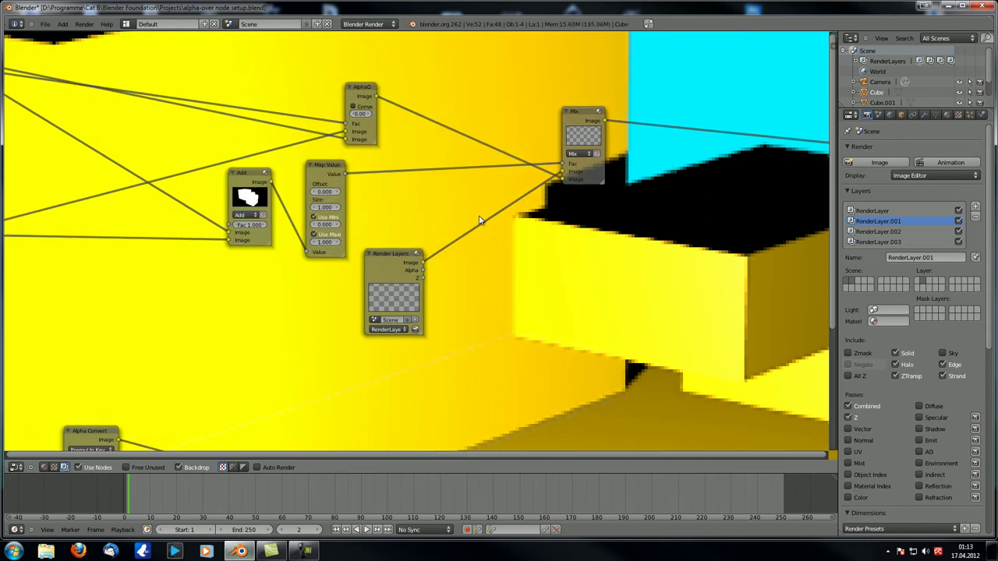
{"action": "middle_click_drag", "start_coordinate": [612, 137], "coordinate": [537, 131]}
{"action": "left_click", "coordinate": [503, 114]}
{"action": "scroll", "coordinate": [515, 156], "scroll_direction": "down", "scroll_amount": 3}
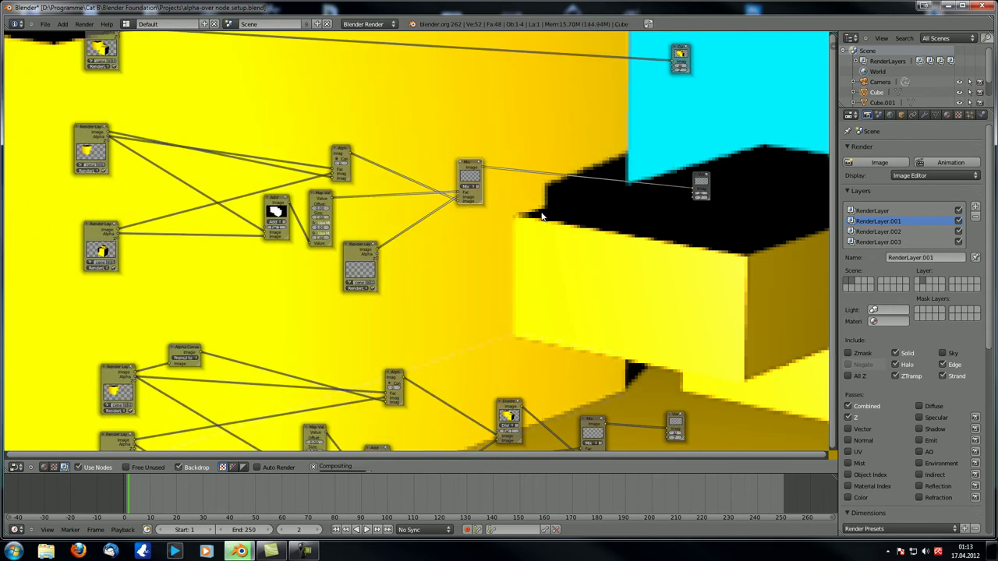
{"action": "scroll", "coordinate": [546, 234], "scroll_direction": "down", "scroll_amount": 3}
{"action": "key", "text": "v"}
{"action": "key", "text": "v"}
{"action": "key", "text": "v"}
{"action": "key", "text": "v"}
{"action": "key", "text": "v"}
{"action": "key", "text": "v"}
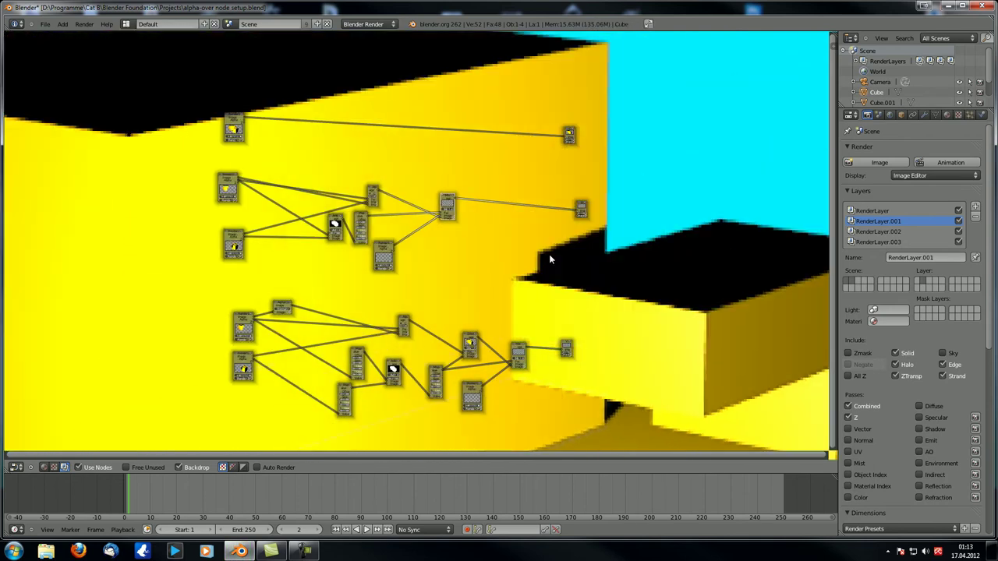
{"action": "middle_click_drag", "start_coordinate": [579, 331], "coordinate": [544, 166], "text": "alt"}
{"action": "key", "text": "alt+v"}
{"action": "key", "text": "alt+v"}
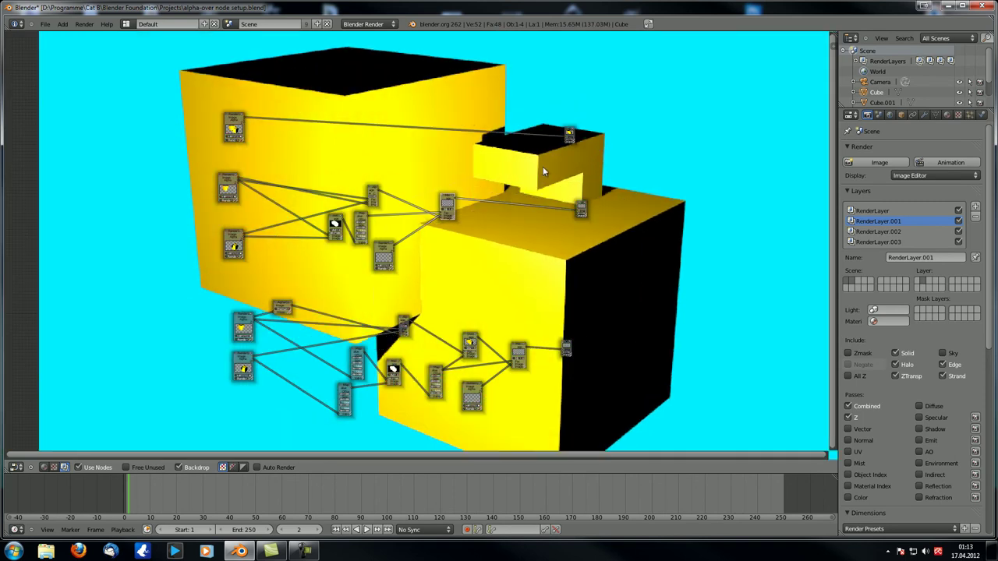
{"action": "middle_click_drag", "start_coordinate": [580, 195], "coordinate": [568, 240], "text": "alt"}
{"action": "key", "text": "v"}
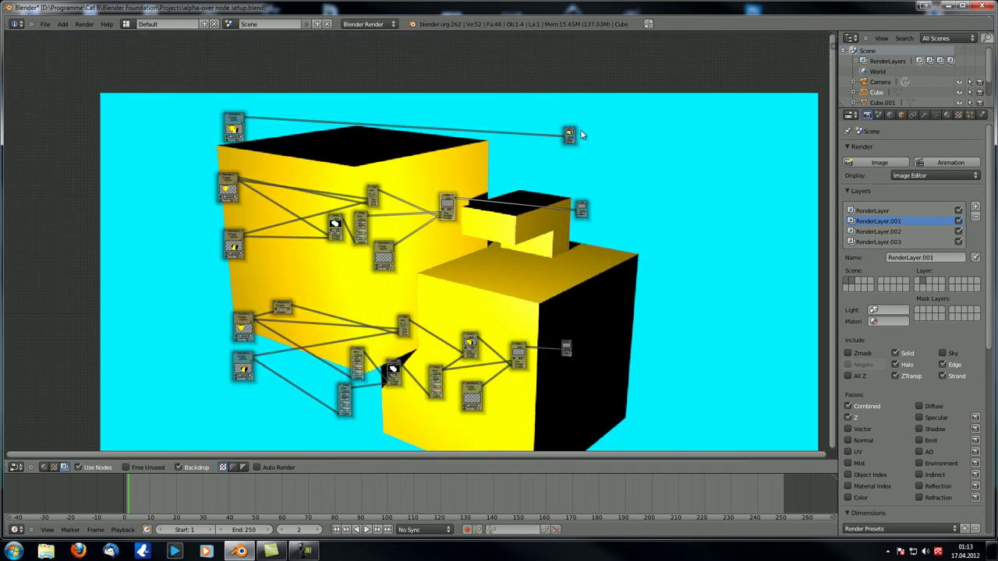
Compare the RenderLayer.003 reference render with the sky Mix composite by switching the backdrop preview back and forth.
{"action": "left_click", "coordinate": [236, 121]}
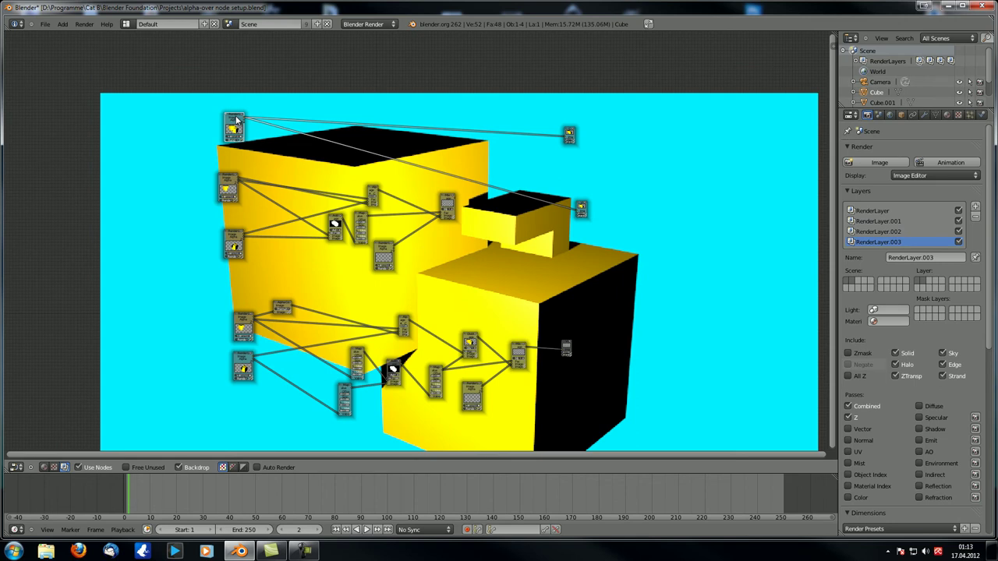
{"action": "key", "text": "ctrl+z"}
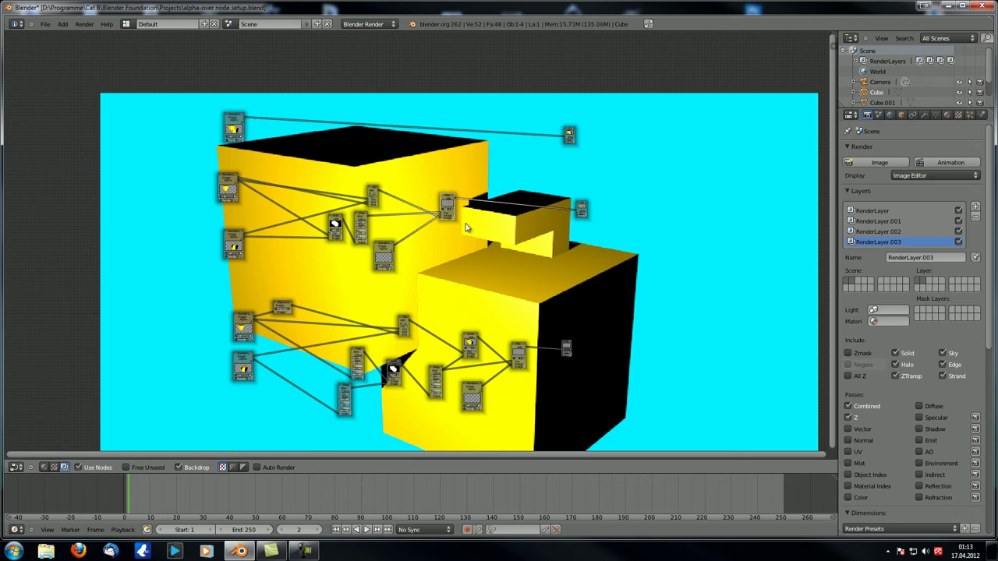
{"action": "key", "text": "alt+v"}
{"action": "key", "text": "alt+v"}
{"action": "key", "text": "alt+v"}
{"action": "middle_click_drag", "start_coordinate": [543, 304], "coordinate": [542, 325], "text": "alt"}
{"action": "key", "text": "ctrl+shift+z"}
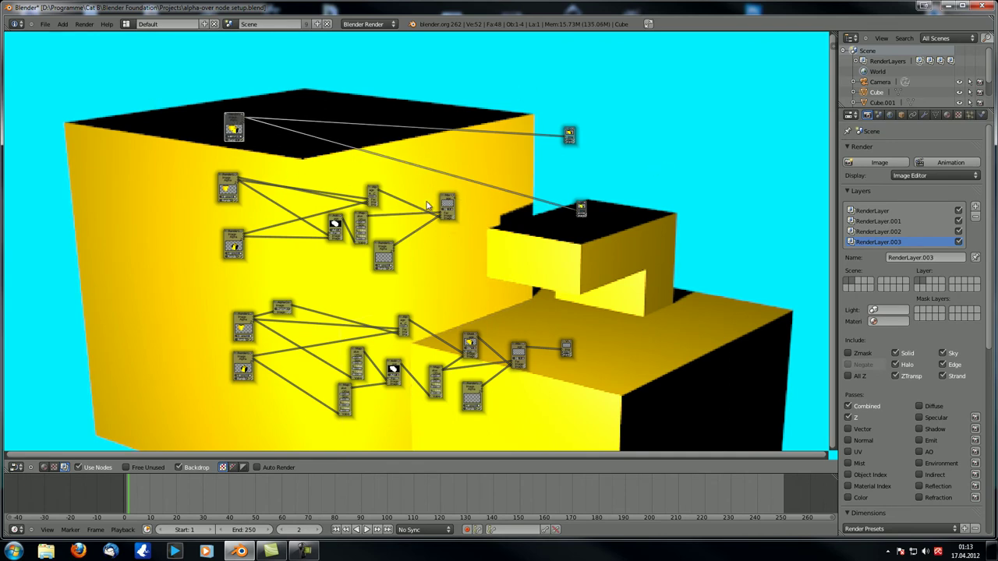
{"action": "key", "text": "ctrl+z"}
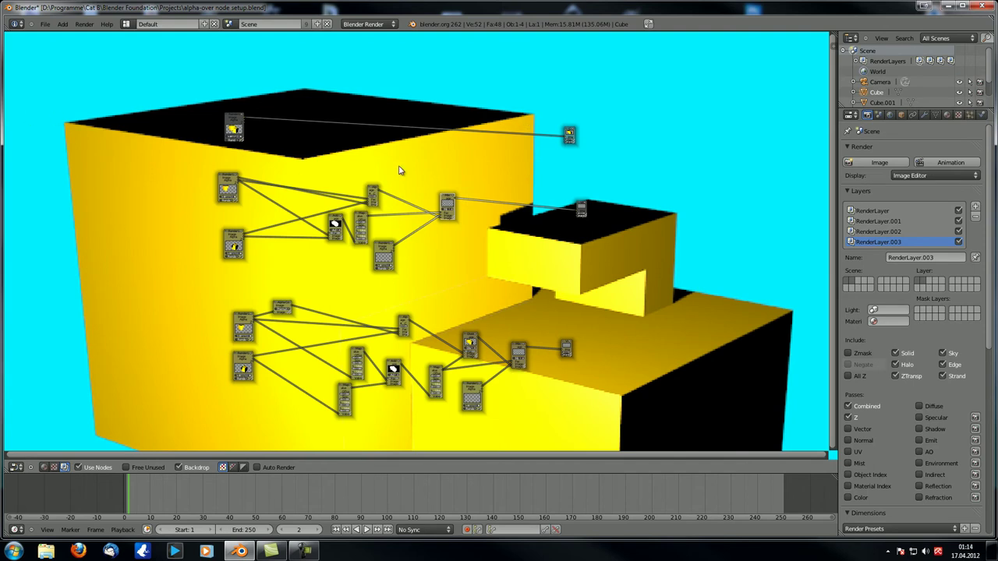
{"action": "key", "text": "ctrl+shift+z"}
{"action": "key", "text": "ctrl+z"}
{"action": "key", "text": "ctrl+shift+z"}
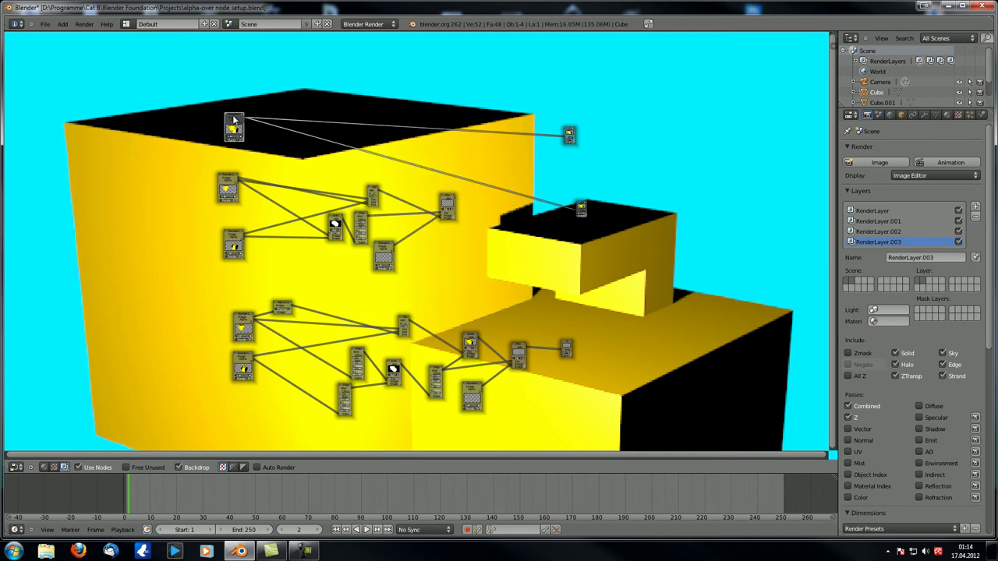
Insert an Alpha Convert node on the first cube layer's Image link to the AlphaOver node, and place an unconnected duplicate above the setup.
{"action": "scroll", "coordinate": [499, 279], "scroll_direction": "up", "scroll_amount": 6}
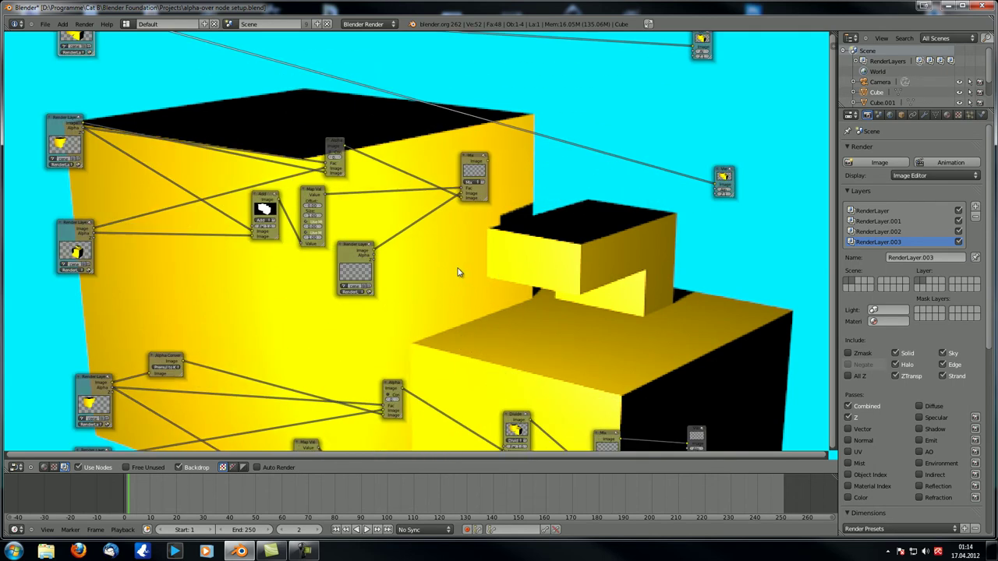
{"action": "left_click_drag", "start_coordinate": [177, 166], "coordinate": [173, 182]}
{"action": "key", "text": "shift+a"}
{"action": "mouse_move", "coordinate": [261, 298]}
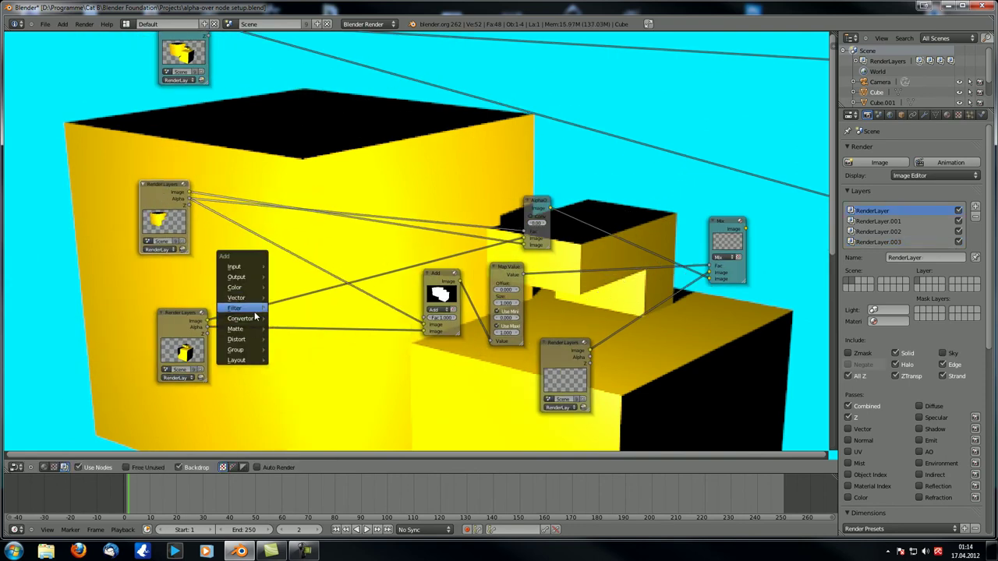
{"action": "mouse_move", "coordinate": [253, 319]}
{"action": "left_click", "coordinate": [296, 453]}
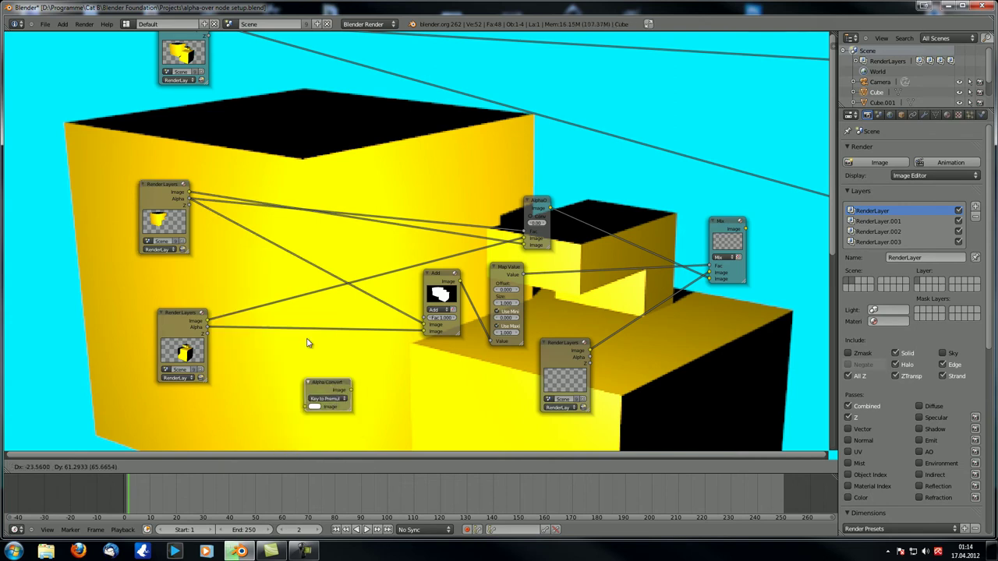
{"action": "left_click", "coordinate": [228, 168]}
{"action": "key", "text": "shift+d"}
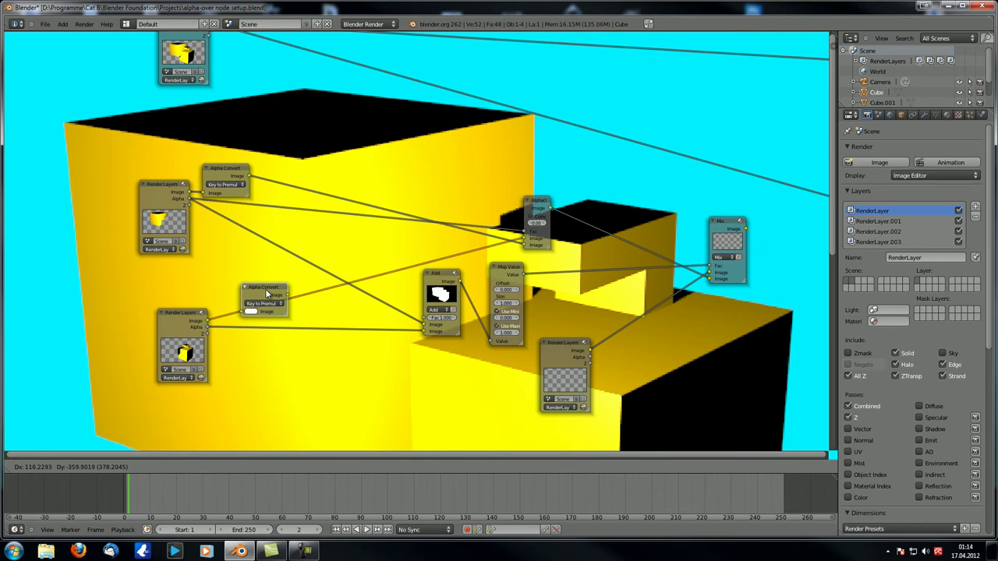
{"action": "left_click", "coordinate": [374, 121]}
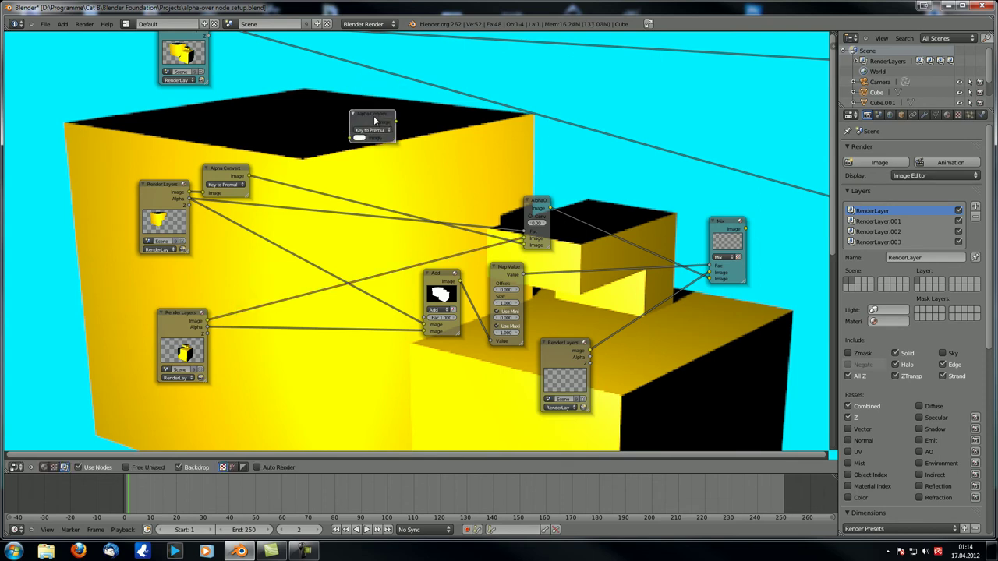
Set the connected Alpha Convert node to Premul to Key, checking the AlphaOver and sky Mix results in the backdrop.
{"action": "scroll", "coordinate": [374, 116], "scroll_direction": "down", "scroll_amount": 3}
{"action": "scroll", "coordinate": [535, 151], "scroll_direction": "up", "scroll_amount": 2}
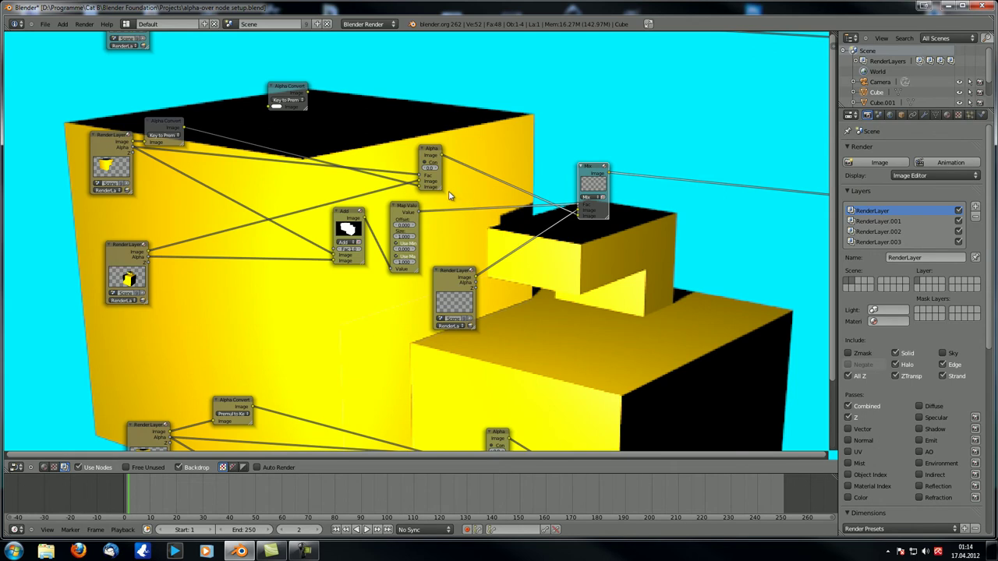
{"action": "left_click", "coordinate": [425, 161]}
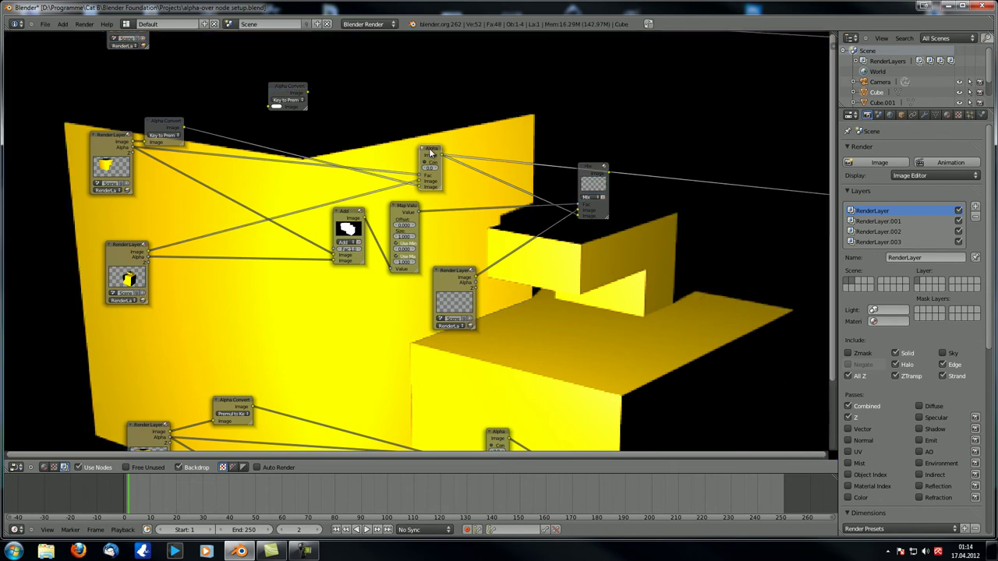
{"action": "scroll", "coordinate": [431, 154], "scroll_direction": "up", "scroll_amount": 3}
{"action": "left_click", "coordinate": [125, 115]}
{"action": "left_click", "coordinate": [126, 100]}
{"action": "scroll", "coordinate": [546, 241], "scroll_direction": "down", "scroll_amount": 1}
{"action": "left_click", "coordinate": [666, 171], "text": "ctrl+shift"}
Move the RenderLayer.003 reference node close above the sky Mix node and preview it in the backdrop.
{"action": "scroll", "coordinate": [666, 177], "scroll_direction": "down", "scroll_amount": 4}
{"action": "middle_click_drag", "start_coordinate": [564, 194], "coordinate": [418, 227]}
{"action": "scroll", "coordinate": [419, 185], "scroll_direction": "up", "scroll_amount": 1}
{"action": "scroll", "coordinate": [419, 185], "scroll_direction": "down", "scroll_amount": 2}
{"action": "left_click_drag", "start_coordinate": [97, 95], "coordinate": [439, 143]}
{"action": "left_click", "coordinate": [439, 143], "text": "ctrl+shift"}
Compare the sky Mix composite including Alpha Convert with the RenderLayer.003 reference by alternating the backdrop preview.
{"action": "left_click", "coordinate": [453, 232]}
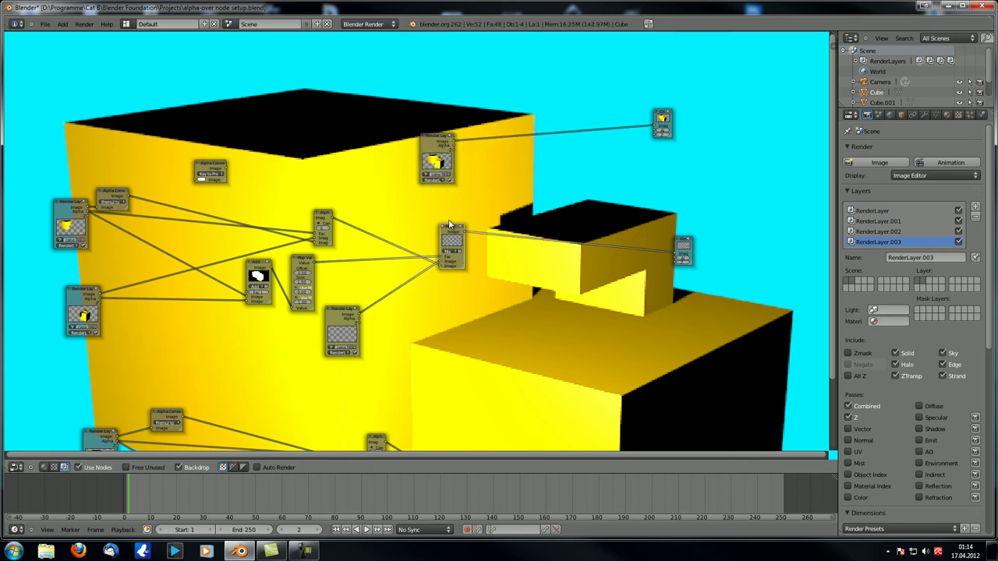
{"action": "left_click", "coordinate": [430, 143]}
{"action": "left_click", "coordinate": [448, 233], "text": "ctrl+shift"}
{"action": "left_click", "coordinate": [437, 148], "text": "ctrl+shift"}
{"action": "left_click", "coordinate": [449, 233], "text": "ctrl+shift"}
{"action": "middle_click_drag", "start_coordinate": [470, 376], "coordinate": [472, 369]}
{"action": "left_click", "coordinate": [440, 138], "text": "ctrl+shift"}
{"action": "left_click", "coordinate": [452, 223], "text": "ctrl+shift"}
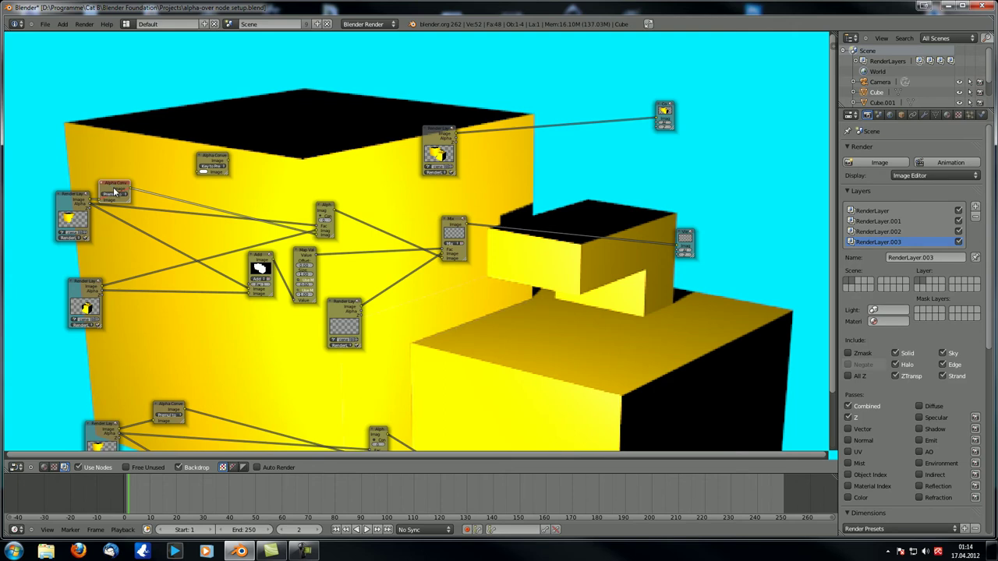
Move the RenderLayer.003 node further up and place the Premul to Key Alpha Convert node higher above the first cube layer.
{"action": "scroll", "coordinate": [525, 272], "scroll_direction": "up", "scroll_amount": 2}
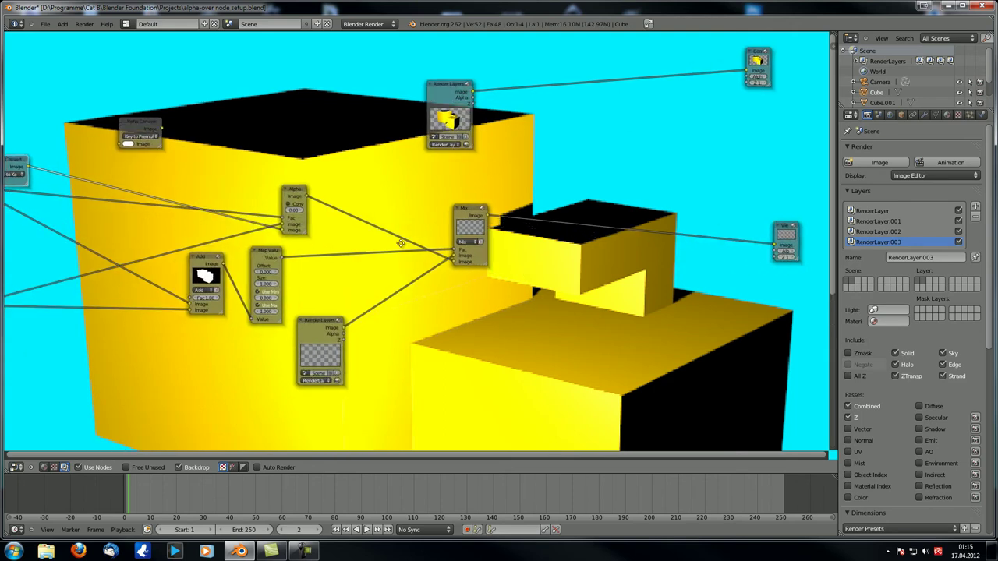
{"action": "middle_click_drag", "start_coordinate": [378, 255], "coordinate": [430, 252]}
{"action": "scroll", "coordinate": [422, 253], "scroll_direction": "down", "scroll_amount": 4}
{"action": "left_click_drag", "start_coordinate": [489, 130], "coordinate": [469, 91]}
{"action": "scroll", "coordinate": [225, 165], "scroll_direction": "up", "scroll_amount": 4}
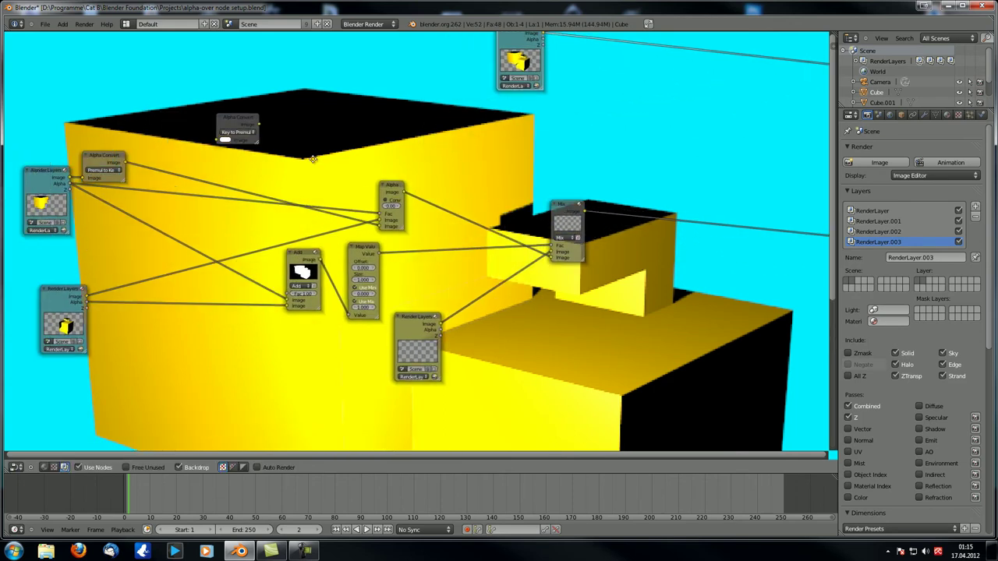
{"action": "scroll", "coordinate": [224, 165], "scroll_direction": "up", "scroll_amount": 3}
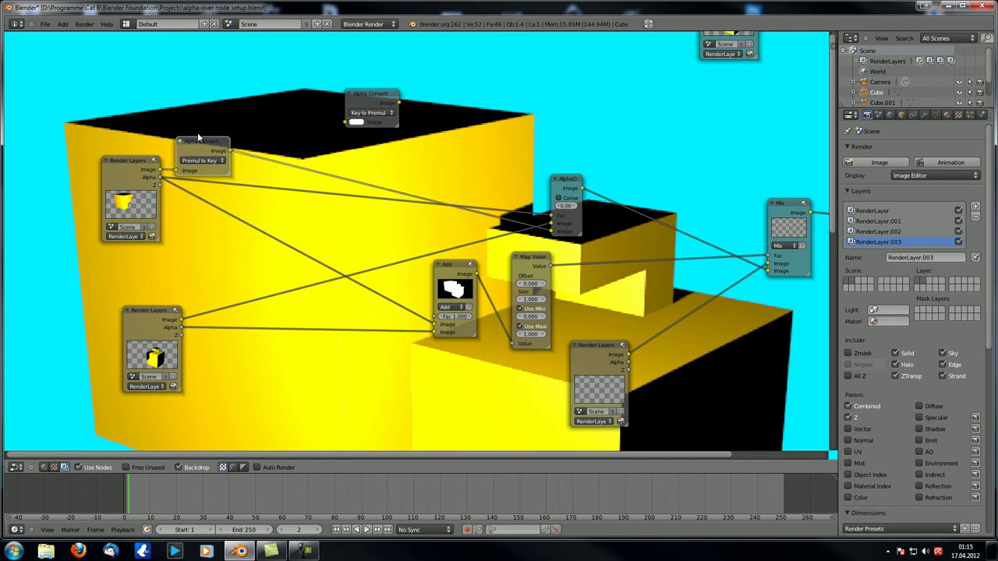
{"action": "left_click_drag", "start_coordinate": [197, 139], "coordinate": [208, 95]}
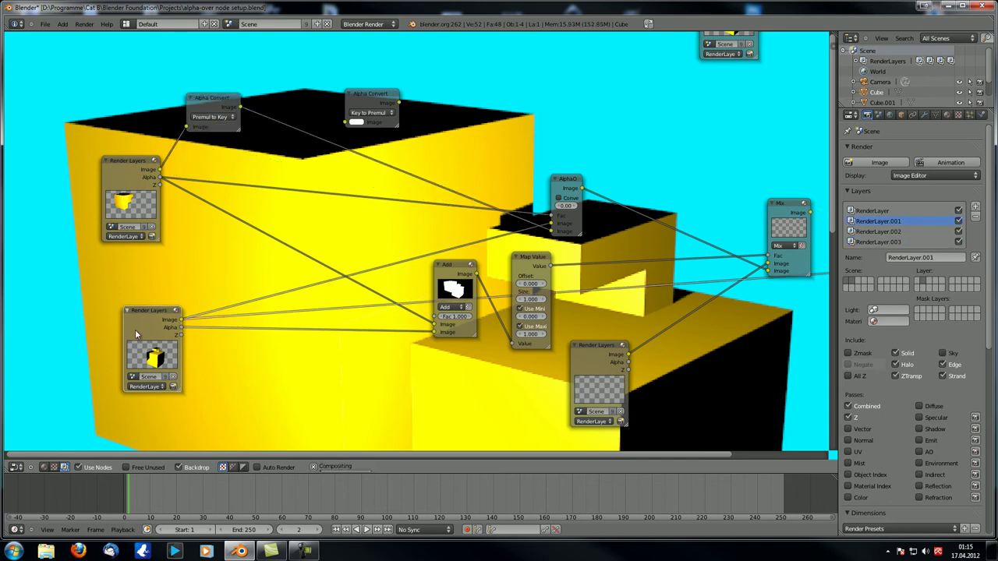
Preview the second cube layer's image, followed by the first cube layer's image and alpha outputs.
{"action": "left_click", "coordinate": [136, 331], "text": "ctrl+shift"}
{"action": "middle_click_drag", "start_coordinate": [291, 299], "coordinate": [307, 242]}
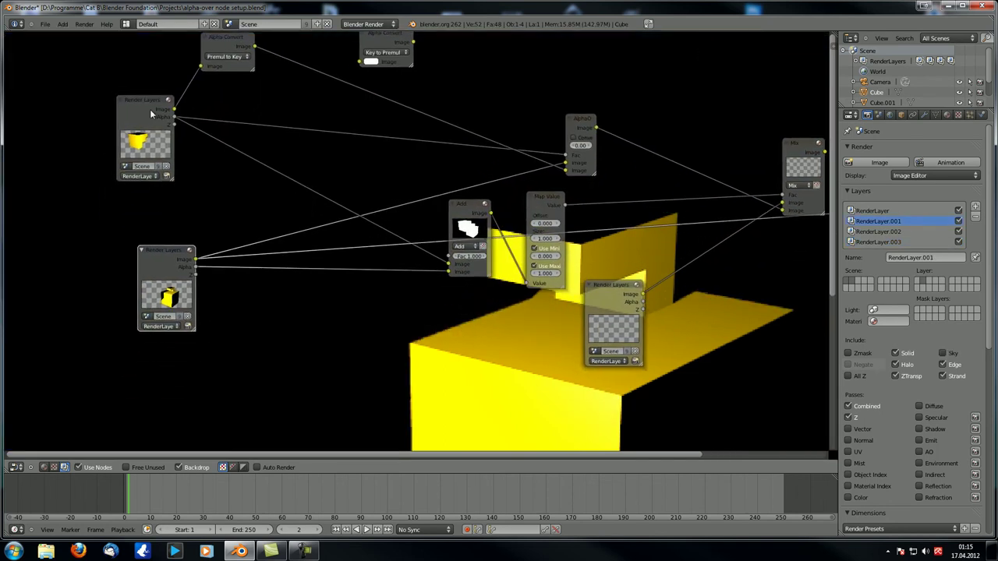
{"action": "left_click", "coordinate": [149, 110], "text": "ctrl+shift"}
{"action": "left_click", "coordinate": [149, 110], "text": "ctrl+shift"}
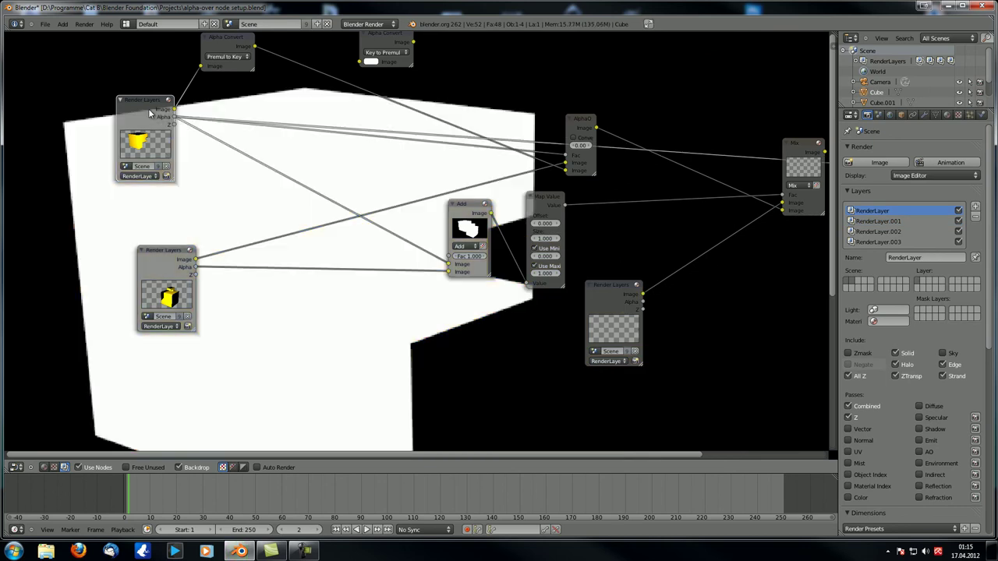
{"action": "left_click", "coordinate": [149, 111], "text": "ctrl+shift"}
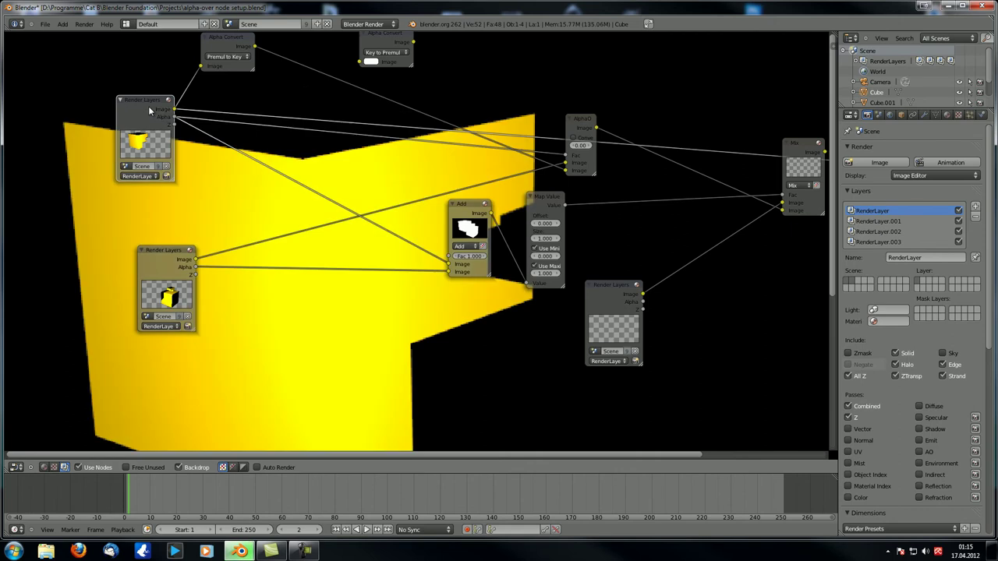
Move the Add and Map Value nodes down clear of the AlphaOver links, and preview the first cube layer's alpha.
{"action": "left_click_drag", "start_coordinate": [475, 217], "coordinate": [423, 317]}
{"action": "left_click_drag", "start_coordinate": [551, 199], "coordinate": [545, 331]}
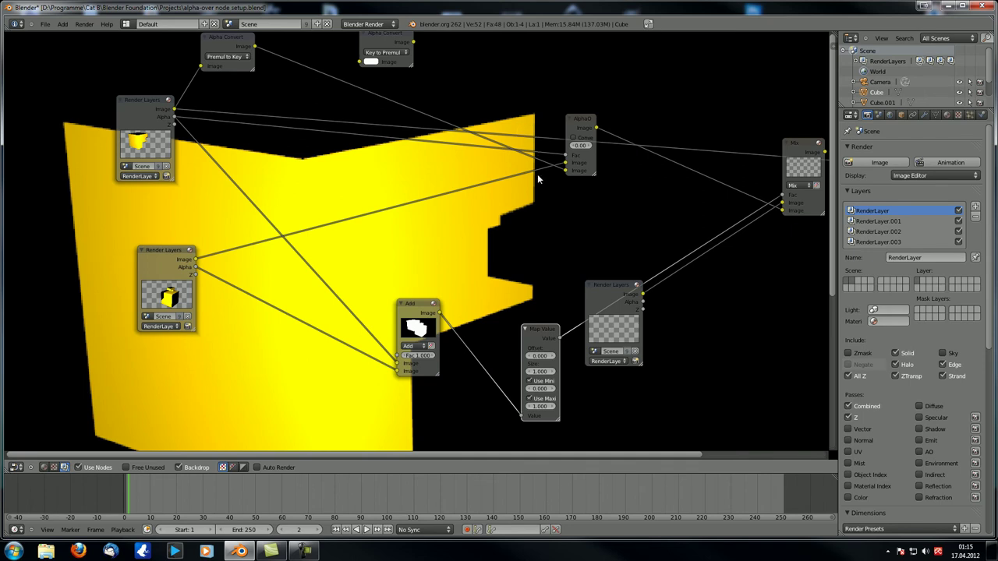
{"action": "left_click", "coordinate": [150, 118], "text": "ctrl+shift"}
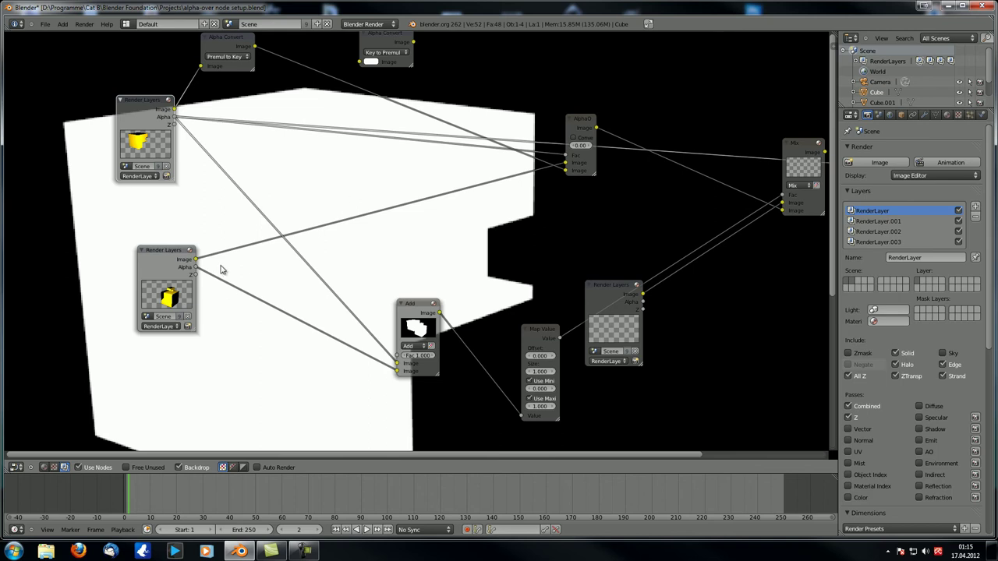
Compare the edges of the Premul to Key Alpha Convert output with the first cube layer's alpha in the backdrop.
{"action": "middle_click_drag", "start_coordinate": [263, 135], "coordinate": [260, 164]}
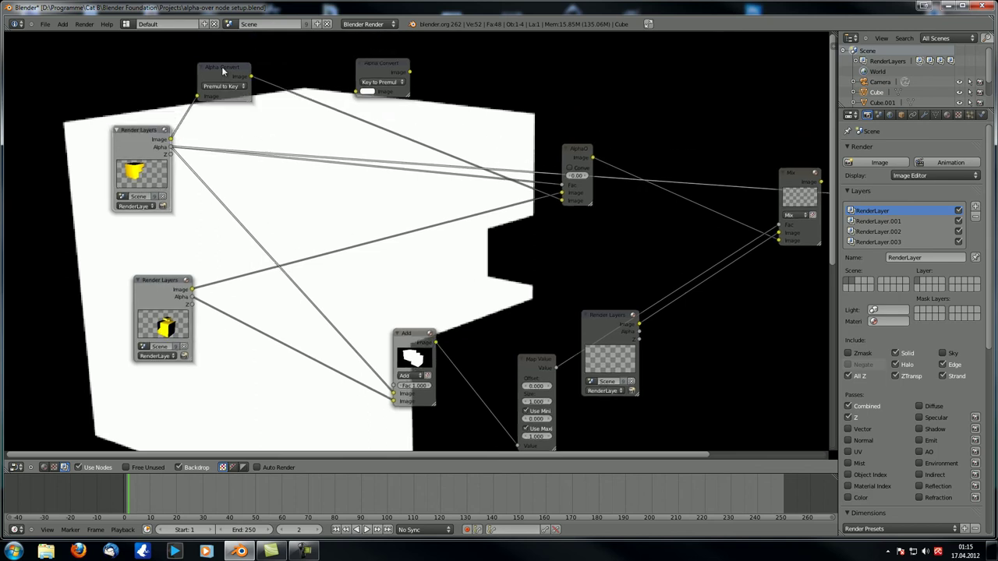
{"action": "left_click", "coordinate": [223, 70], "text": "ctrl+shift"}
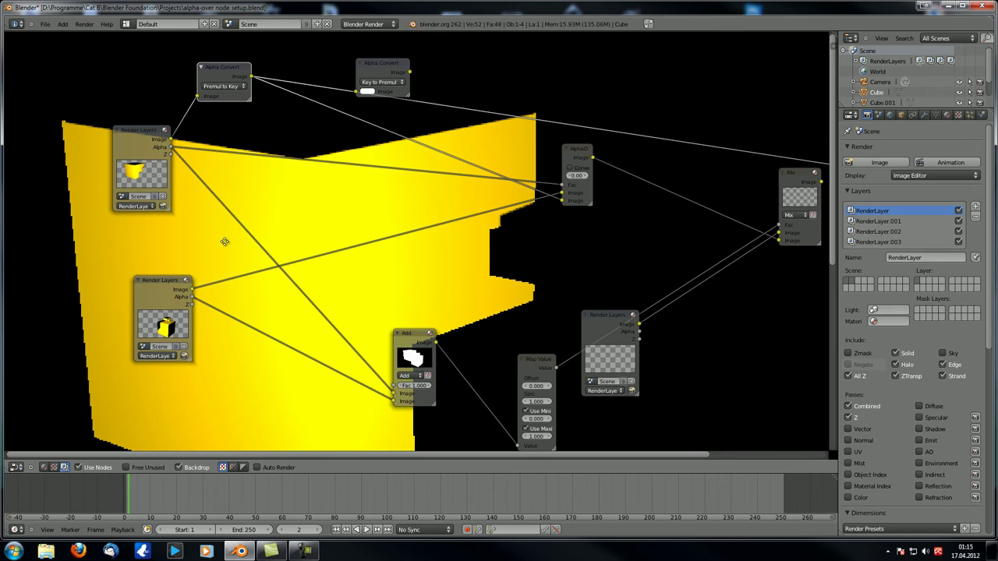
{"action": "middle_click_drag", "start_coordinate": [223, 250], "coordinate": [241, 200]}
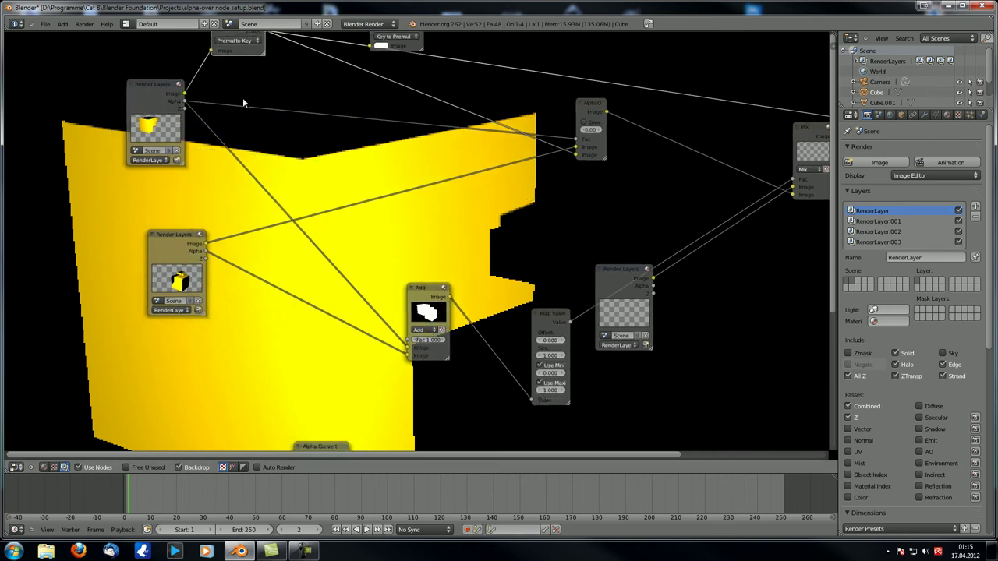
{"action": "key", "text": "Home"}
{"action": "left_click_drag", "start_coordinate": [556, 159], "coordinate": [558, 158]}
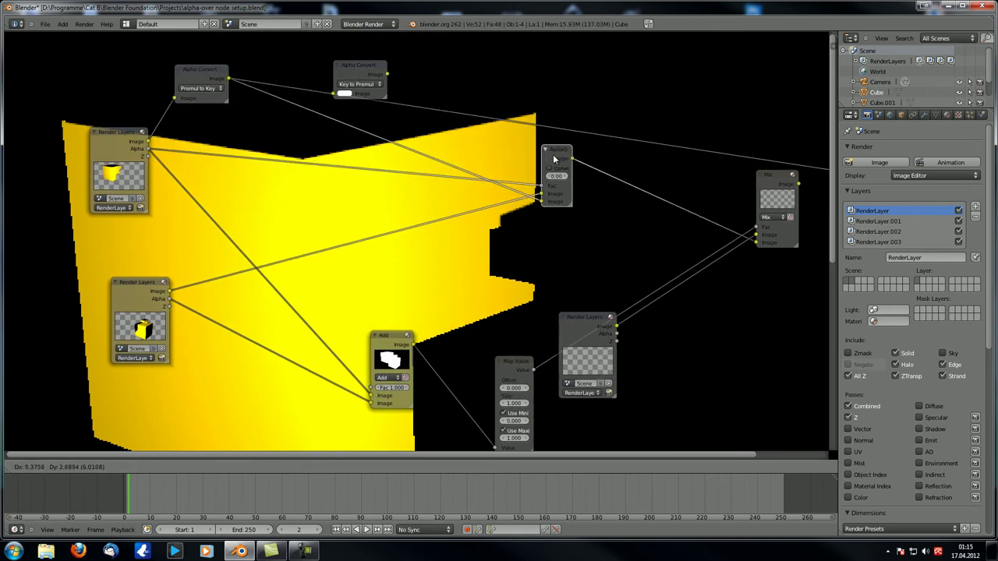
{"action": "left_click", "coordinate": [127, 150], "text": "ctrl+shift"}
{"action": "left_click", "coordinate": [126, 149], "text": "ctrl+shift"}
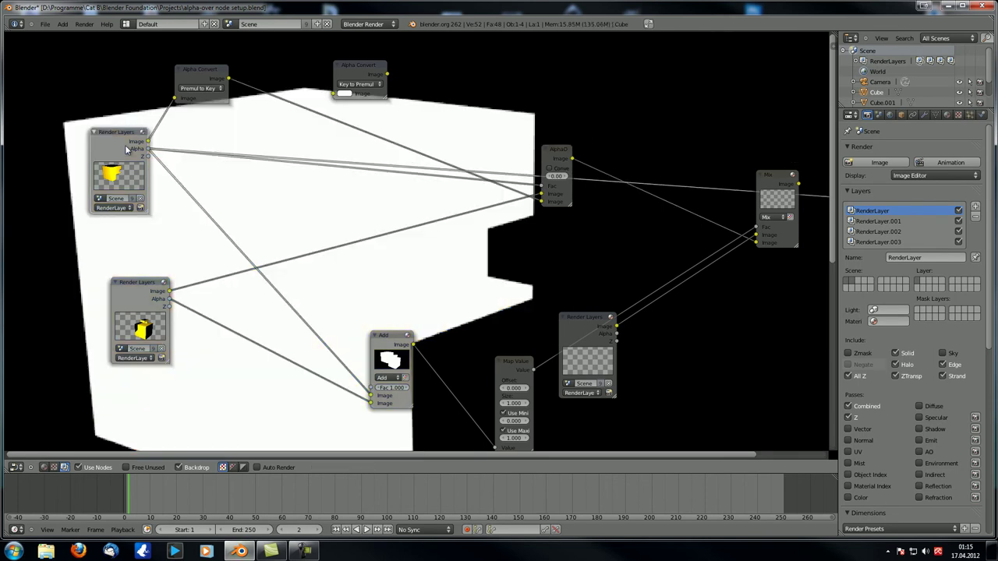
Preview the AlphaOver result and toggle muting of the Premul to Key Alpha Convert node to compare the edges.
{"action": "left_click", "coordinate": [566, 150]}
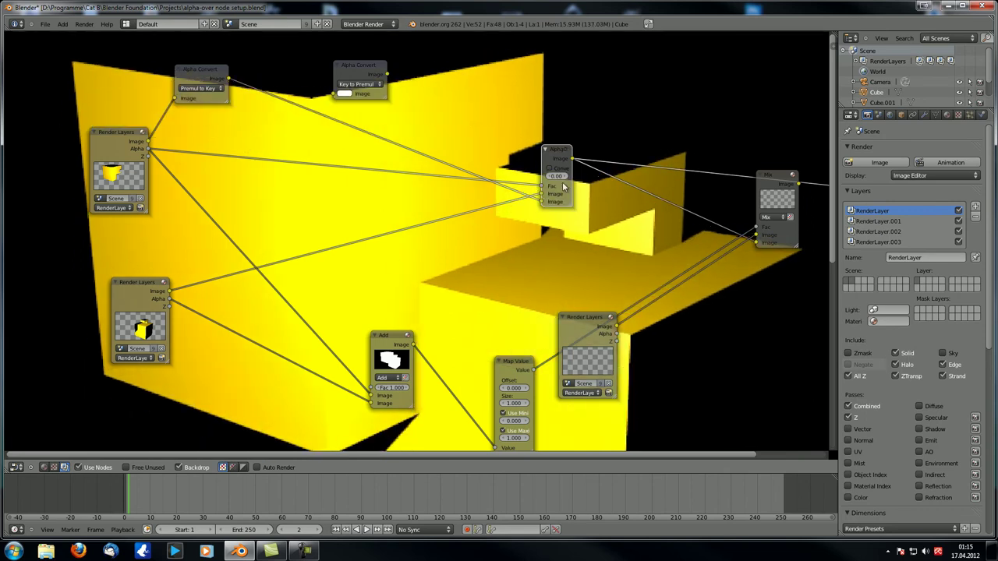
{"action": "left_click", "coordinate": [196, 74]}
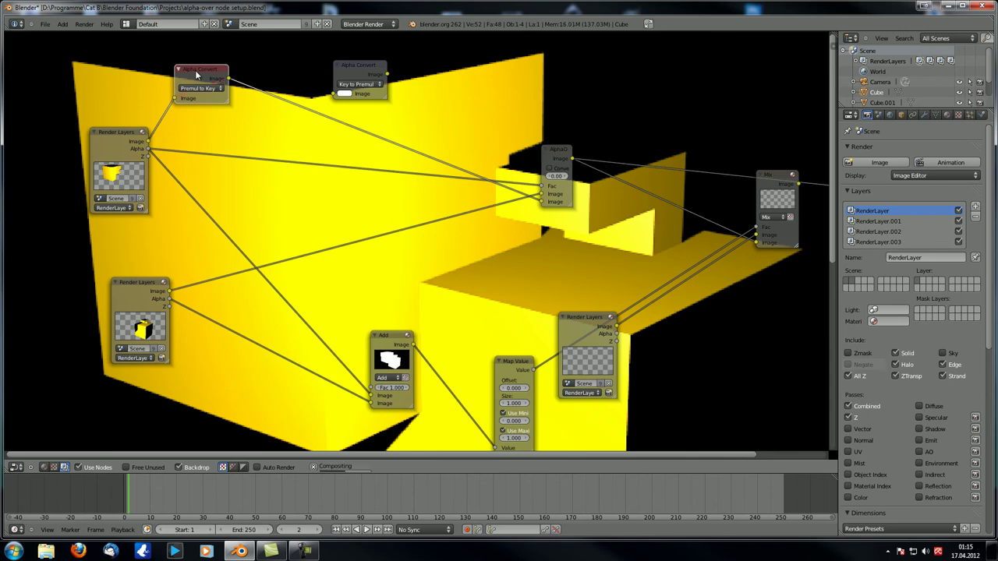
{"action": "key", "text": "m"}
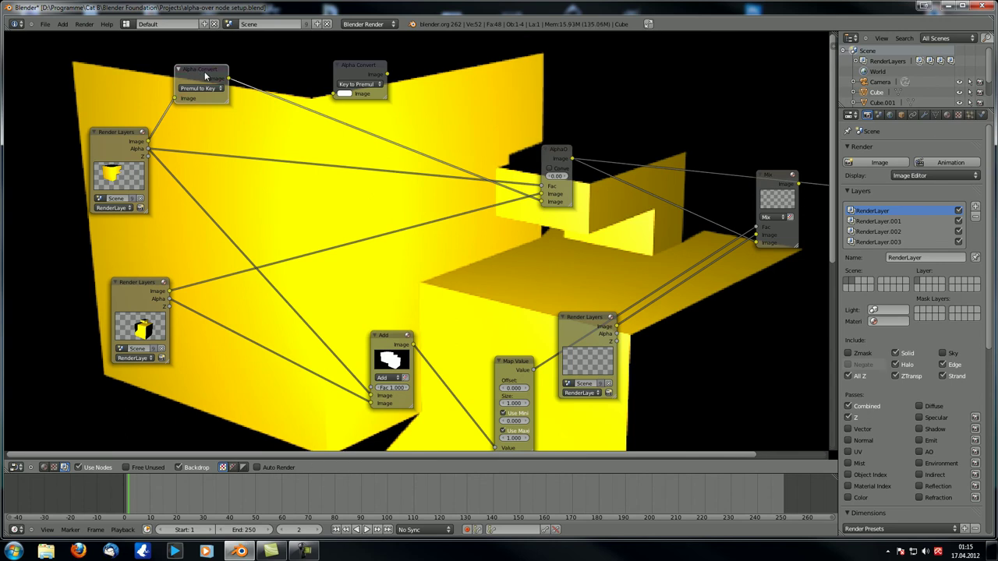
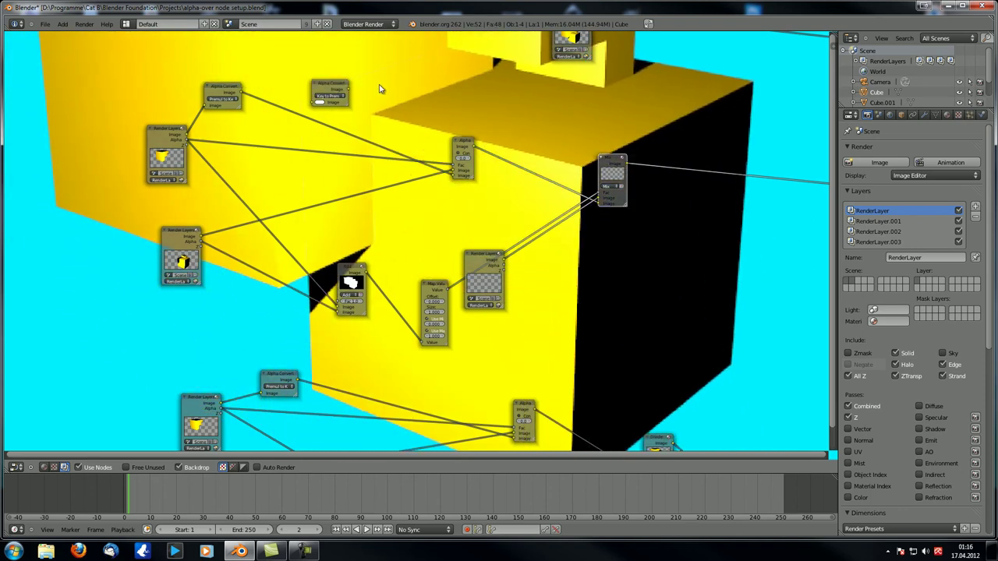
Move the spare Alpha Convert node aside and tidy the positions of the second cube layer, AlphaOver, Map Value and sky Mix nodes.
{"action": "key", "text": "g"}
{"action": "left_click", "coordinate": [735, 110]}
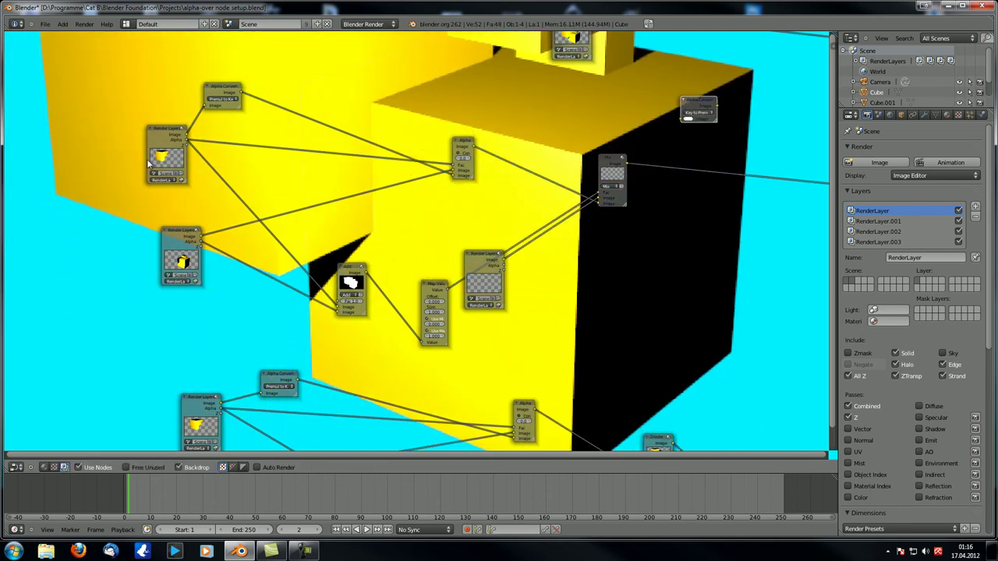
{"action": "left_click_drag", "start_coordinate": [174, 232], "coordinate": [158, 209]}
{"action": "left_click_drag", "start_coordinate": [460, 146], "coordinate": [453, 142]}
{"action": "left_click_drag", "start_coordinate": [603, 168], "coordinate": [610, 177]}
{"action": "left_click_drag", "start_coordinate": [485, 263], "coordinate": [417, 271]}
{"action": "left_click_drag", "start_coordinate": [613, 171], "coordinate": [622, 180]}
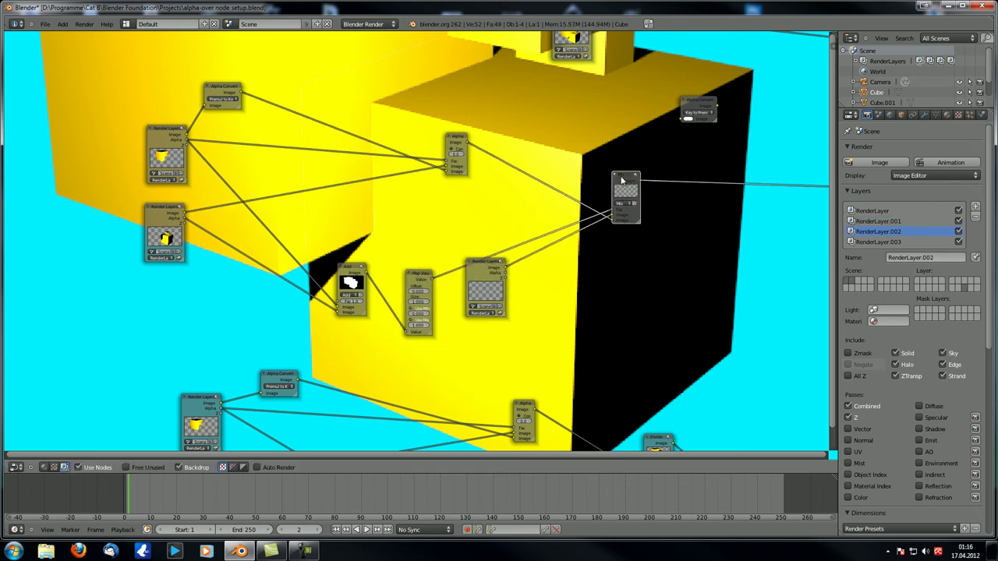
Shift the AlphaOver node slightly and raise the Map Value node, previewing the clamped combined alpha in the backdrop.
{"action": "left_click", "coordinate": [461, 147]}
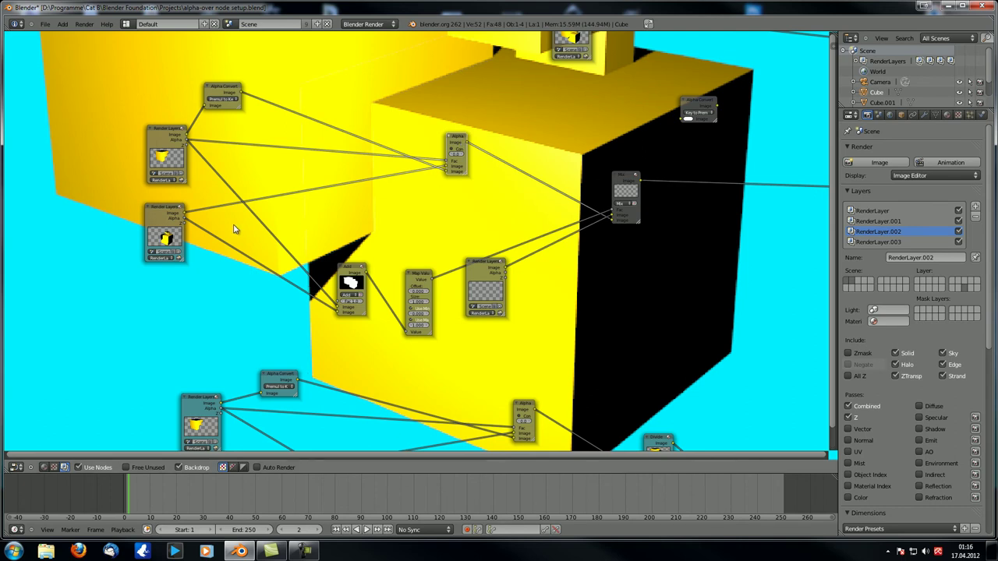
{"action": "scroll", "coordinate": [426, 205], "scroll_direction": "up", "scroll_amount": 1}
{"action": "scroll", "coordinate": [414, 216], "scroll_direction": "up", "scroll_amount": 1}
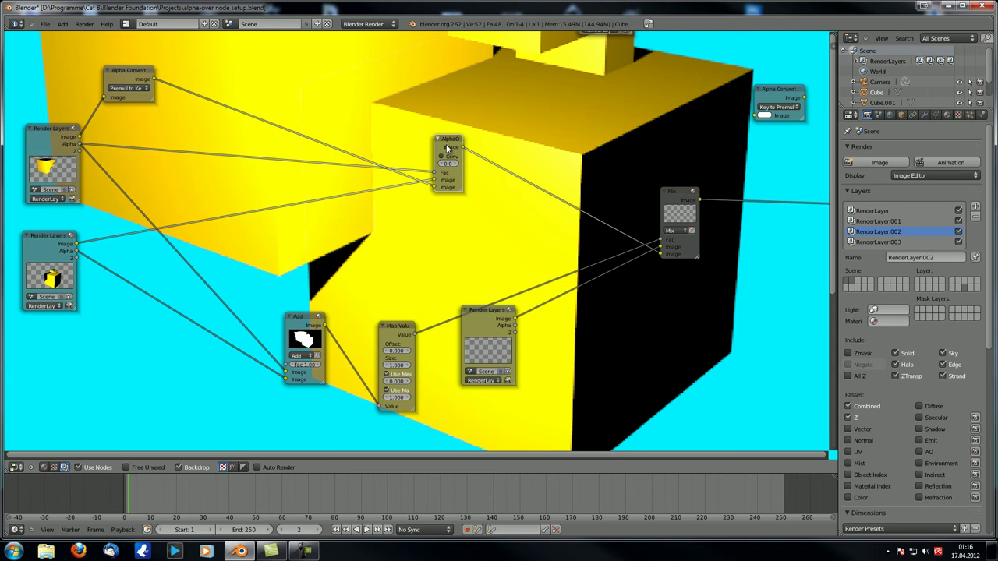
{"action": "left_click_drag", "start_coordinate": [446, 148], "coordinate": [437, 146]}
{"action": "left_click_drag", "start_coordinate": [399, 332], "coordinate": [390, 292]}
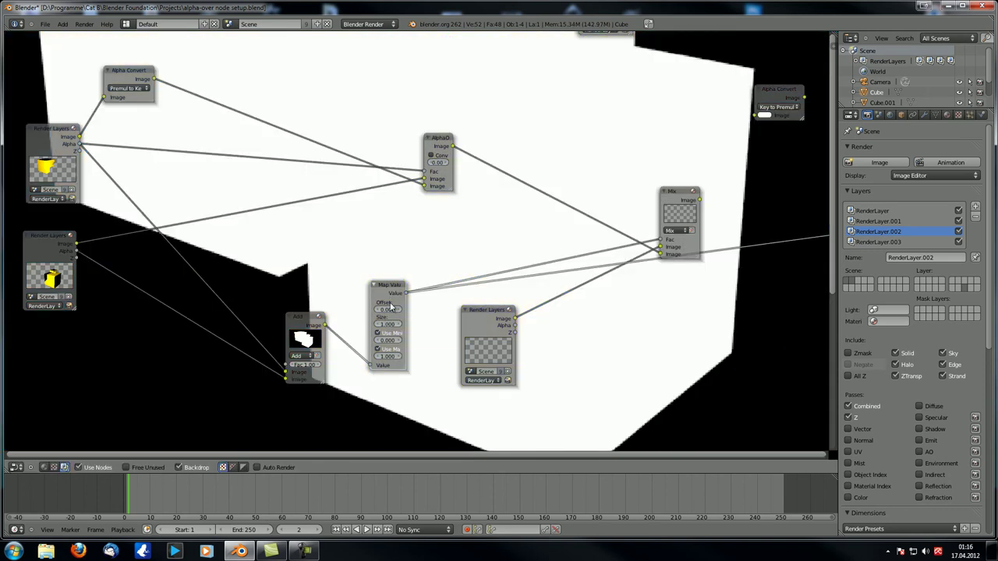
Preview the AlphaOver result with the backdrop zoomed out to fit both cubes and drawn with color and alpha.
{"action": "left_click", "coordinate": [443, 139], "text": "ctrl+shift"}
{"action": "middle_click_drag", "start_coordinate": [496, 214], "coordinate": [492, 212]}
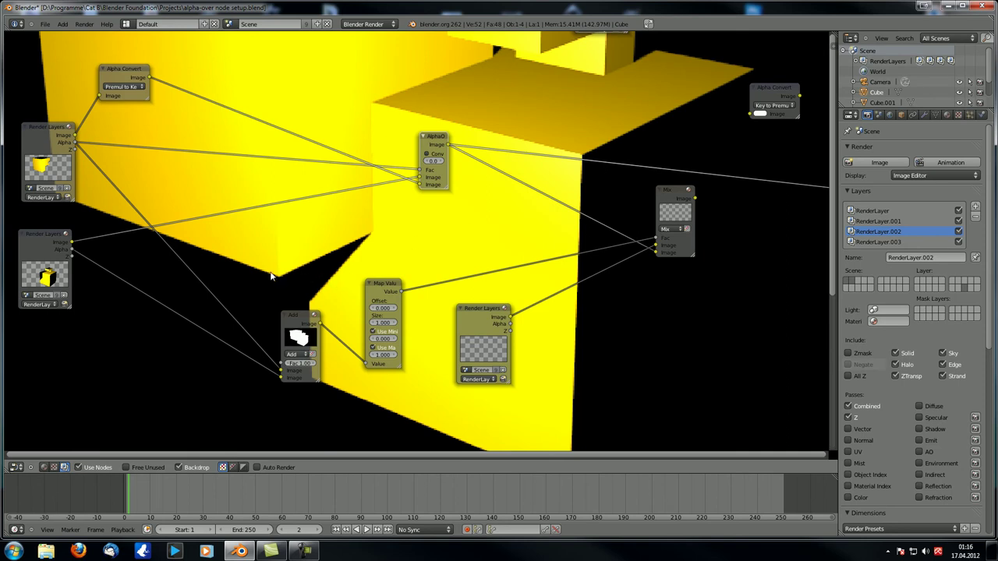
{"action": "key", "text": "alt+v"}
{"action": "key", "text": "v"}
{"action": "key", "text": "v"}
{"action": "key", "text": "v"}
{"action": "middle_click_drag", "start_coordinate": [398, 319], "coordinate": [411, 390], "text": "alt"}
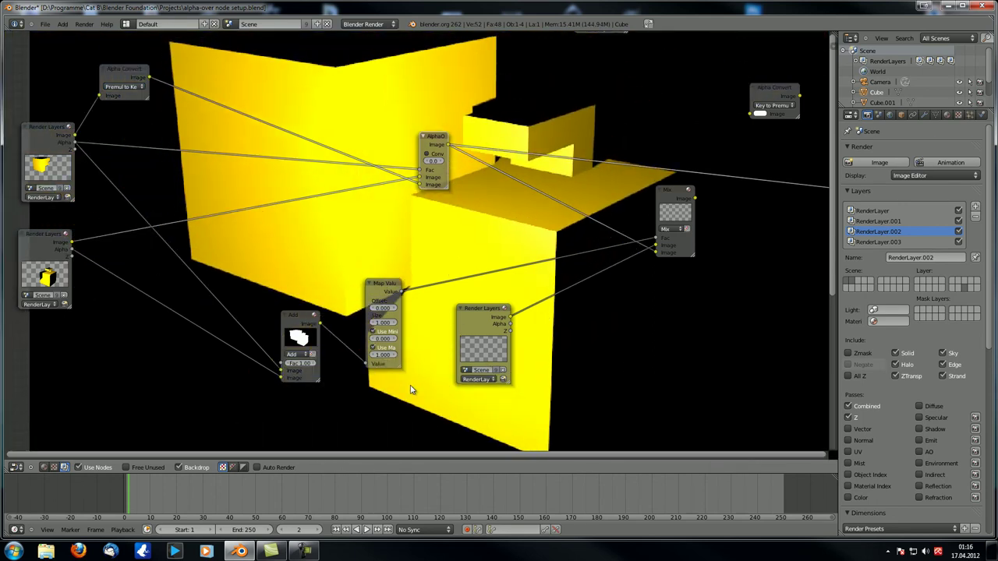
{"action": "left_click", "coordinate": [232, 467]}
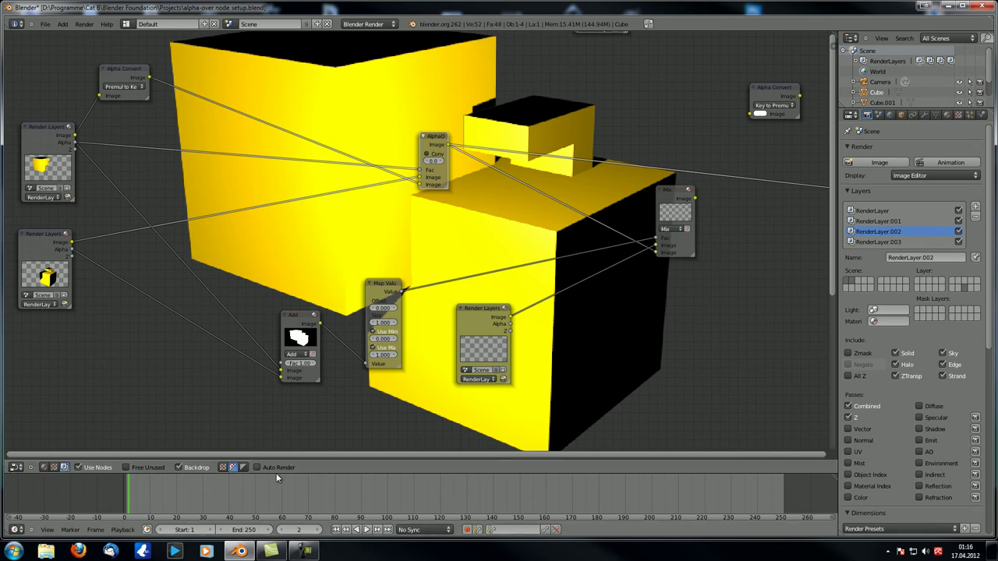
Draw the backdrop with color only and preview the Map Value output.
{"action": "left_click", "coordinate": [222, 467]}
{"action": "scroll", "coordinate": [277, 427], "scroll_direction": "up", "scroll_amount": 1}
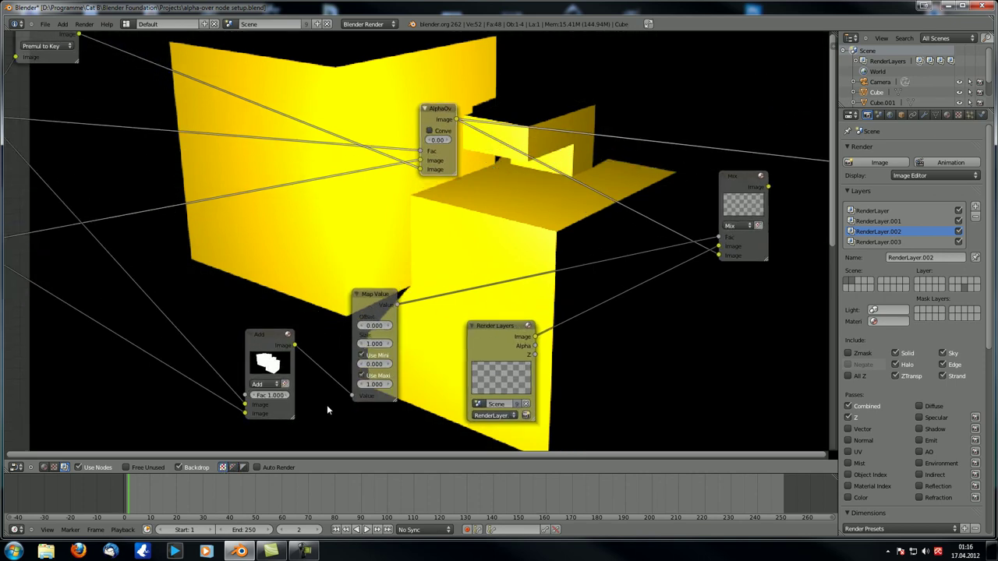
{"action": "scroll", "coordinate": [327, 411], "scroll_direction": "up", "scroll_amount": 2}
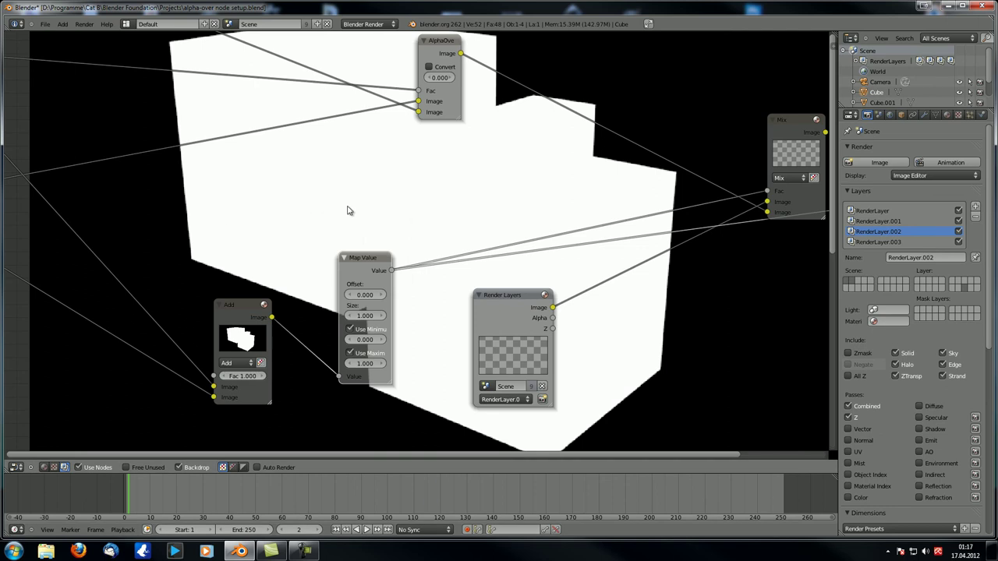
Add a Mix node set to Divide between AlphaOver and the sky Mix, dividing the AlphaOver image by the Map Value output.
{"action": "key", "text": "shift+a"}
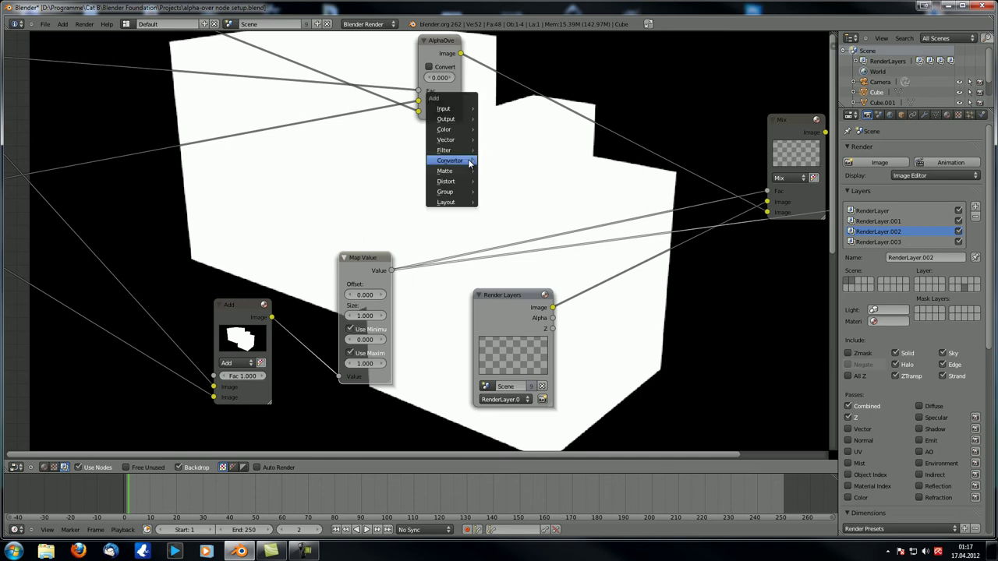
{"action": "mouse_move", "coordinate": [454, 130]}
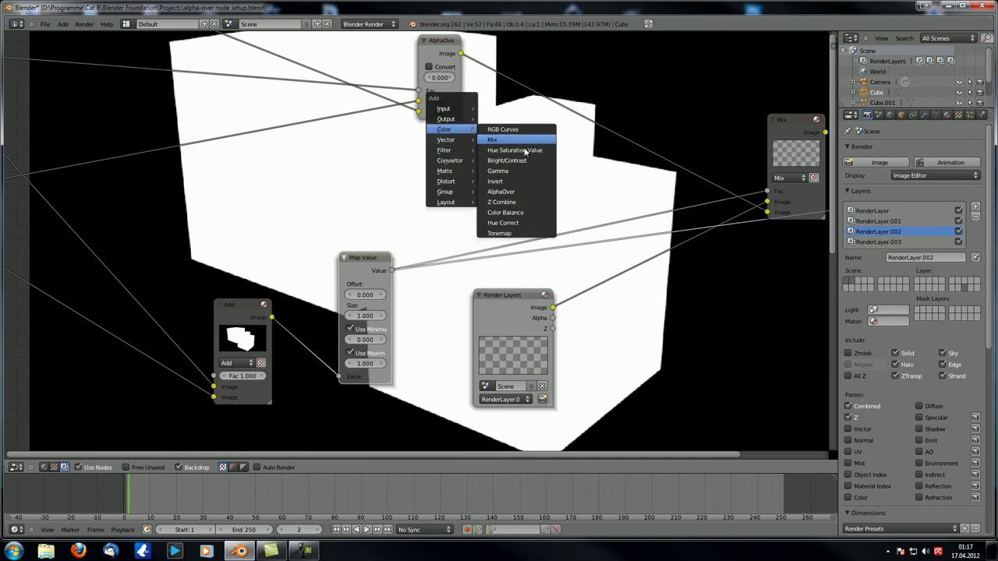
{"action": "left_click", "coordinate": [499, 139]}
{"action": "left_click", "coordinate": [536, 175]}
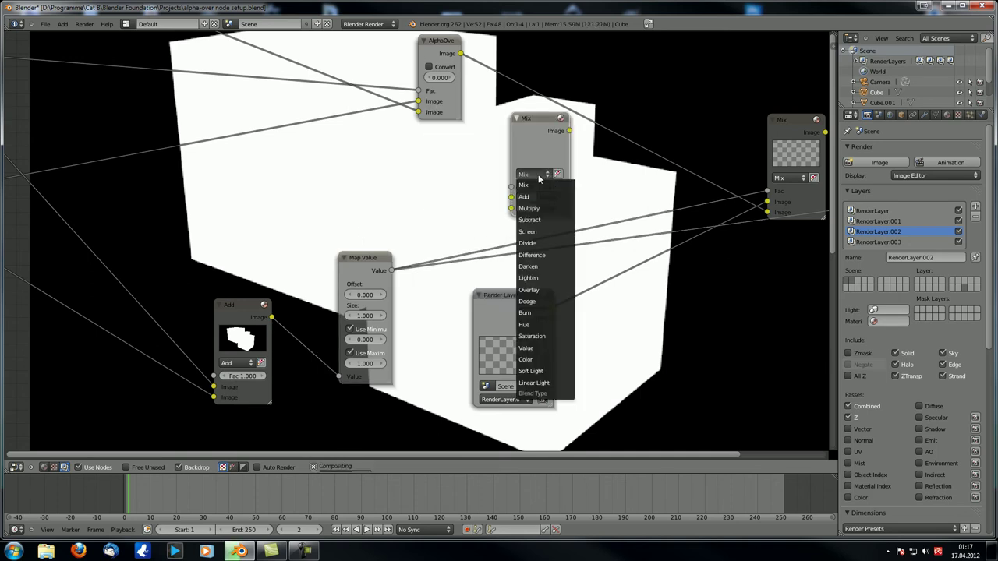
{"action": "left_click", "coordinate": [527, 244]}
{"action": "left_click_drag", "start_coordinate": [544, 122], "coordinate": [568, 92]}
{"action": "left_click_drag", "start_coordinate": [392, 270], "coordinate": [536, 180]}
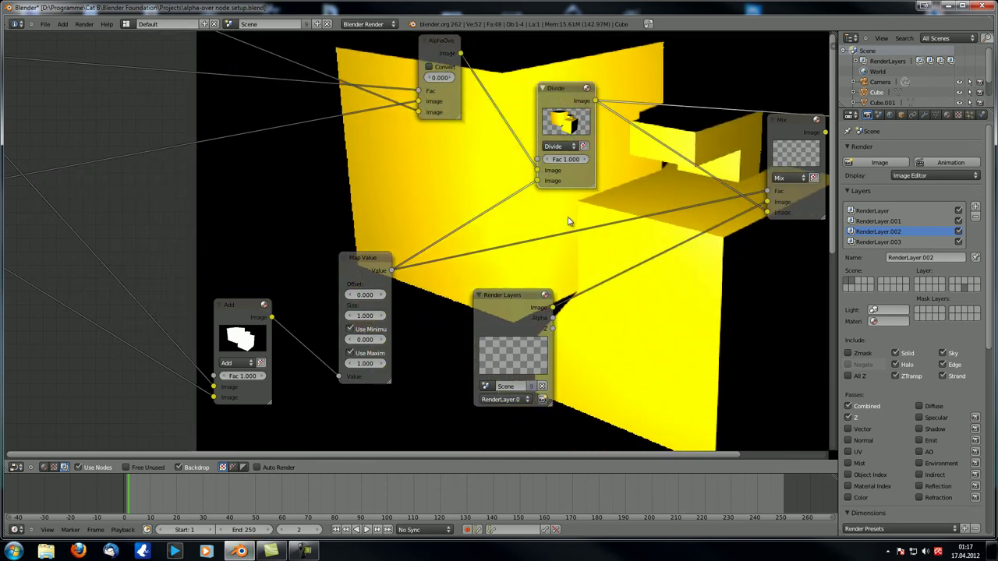
Compare the Divide result's edges with the backdrop drawn with color and alpha versus color only.
{"action": "middle_click_drag", "start_coordinate": [625, 367], "coordinate": [219, 465], "text": "alt"}
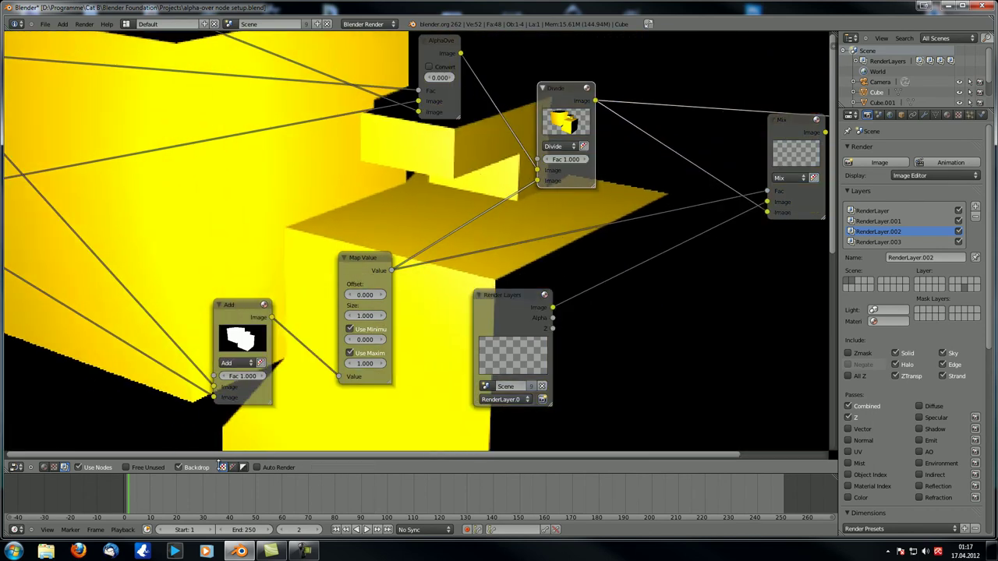
{"action": "left_click", "coordinate": [233, 468]}
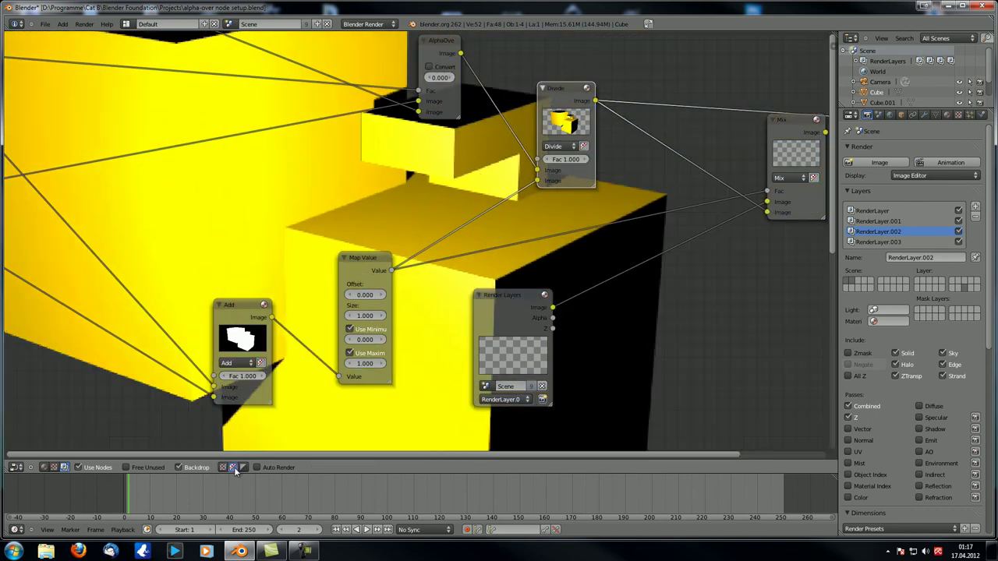
{"action": "left_click", "coordinate": [224, 468]}
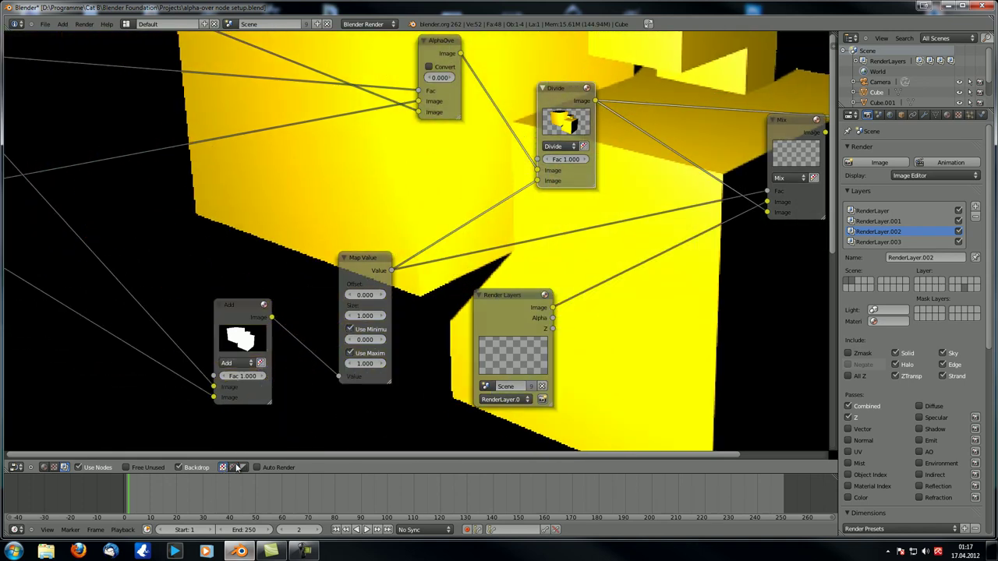
{"action": "left_click", "coordinate": [233, 468]}
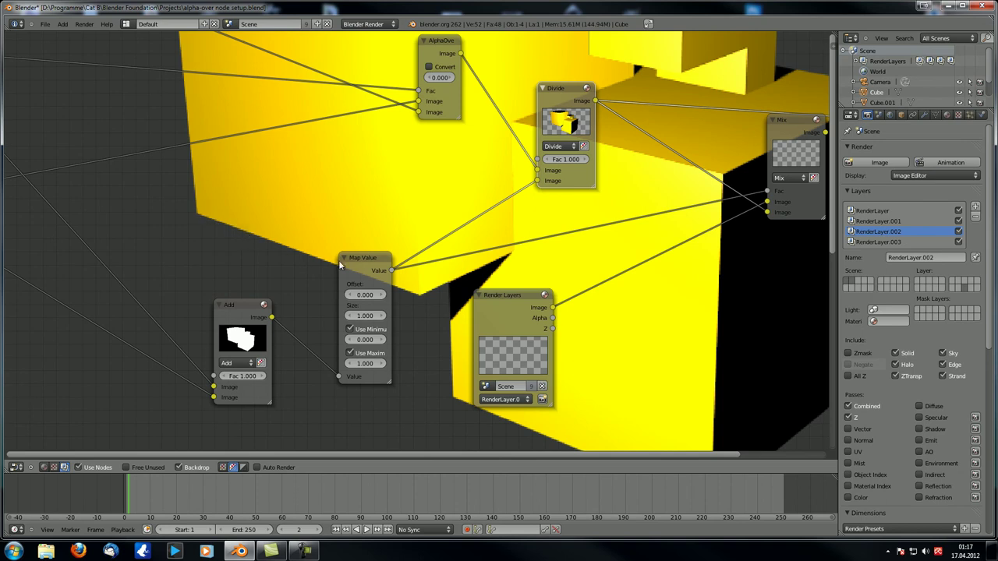
{"action": "left_click", "coordinate": [222, 468]}
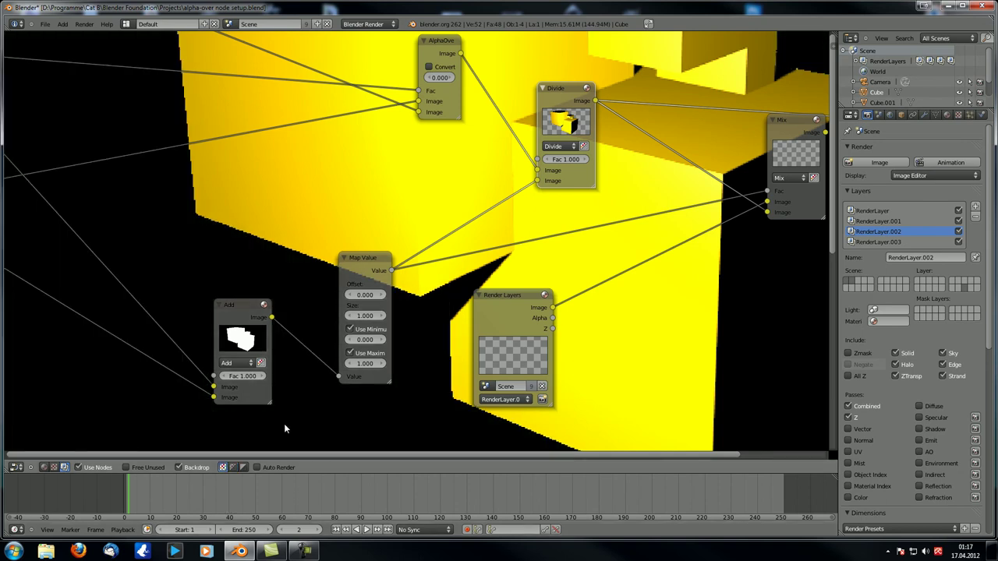
{"action": "middle_click_drag", "start_coordinate": [650, 274], "coordinate": [396, 315], "text": "alt"}
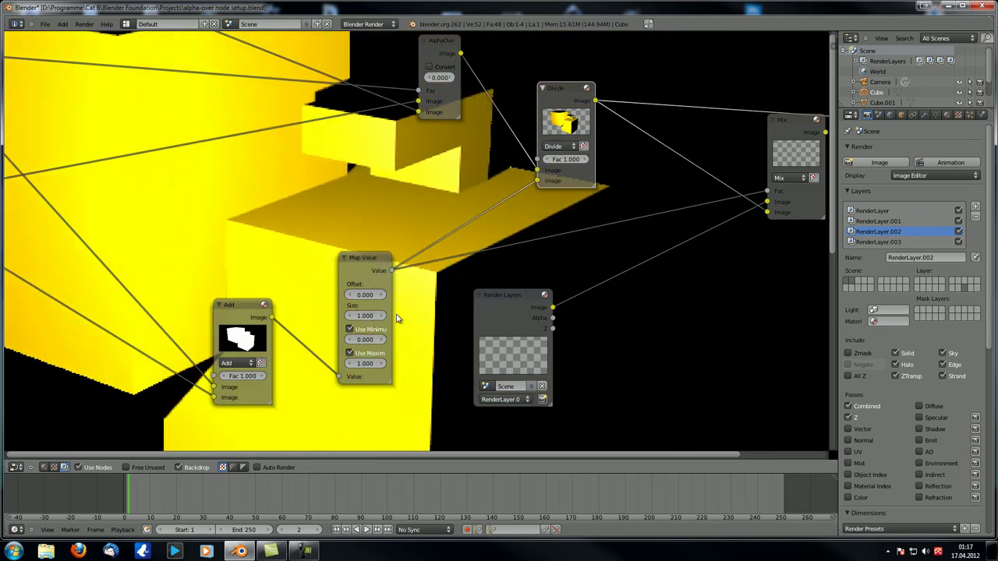
Nudge the sky Mix and sky Render Layers nodes, and preview the sky Mix result in the backdrop.
{"action": "scroll", "coordinate": [396, 318], "scroll_direction": "down", "scroll_amount": 4}
{"action": "left_click_drag", "start_coordinate": [542, 178], "coordinate": [547, 180]}
{"action": "left_click_drag", "start_coordinate": [366, 282], "coordinate": [377, 275]}
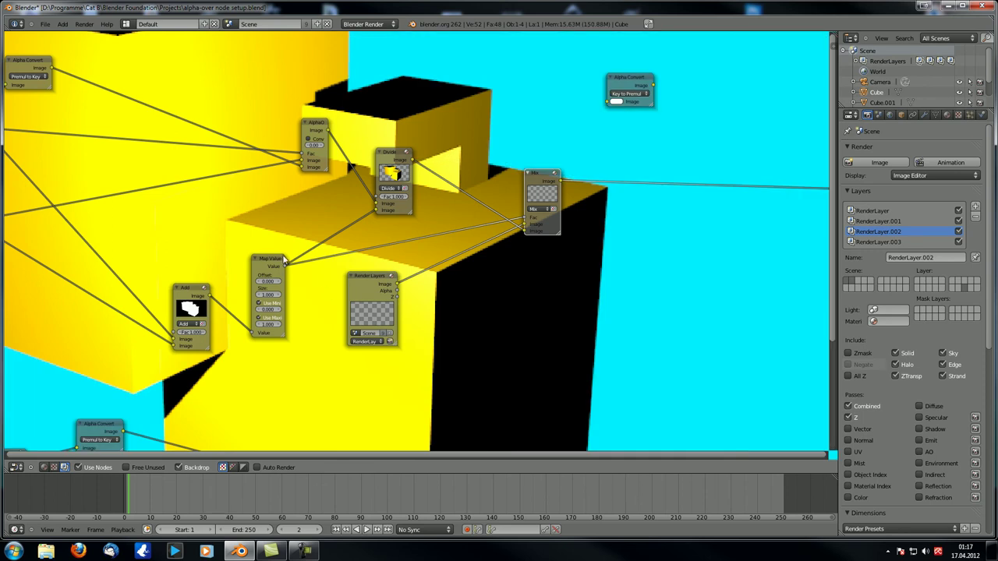
{"action": "left_click", "coordinate": [269, 258], "text": "ctrl+shift"}
{"action": "scroll", "coordinate": [486, 267], "scroll_direction": "down", "scroll_amount": 3}
{"action": "middle_click_drag", "start_coordinate": [400, 161], "coordinate": [541, 320], "text": "alt"}
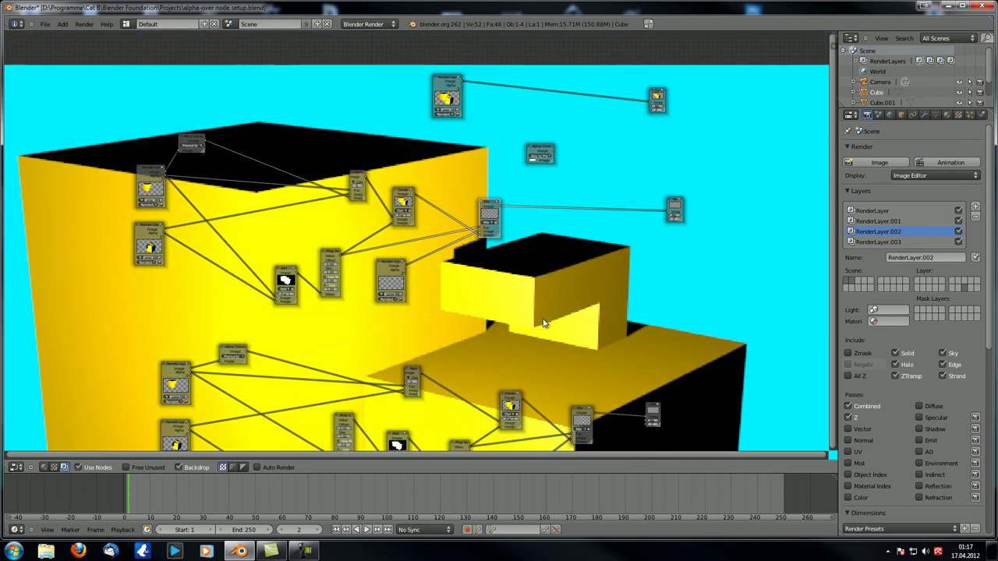
Alternate the preview between the reference Render Layers node and the sky Mix result to compare their edges.
{"action": "left_click", "coordinate": [446, 82], "text": "ctrl+shift"}
{"action": "left_click", "coordinate": [488, 205], "text": "ctrl+shift"}
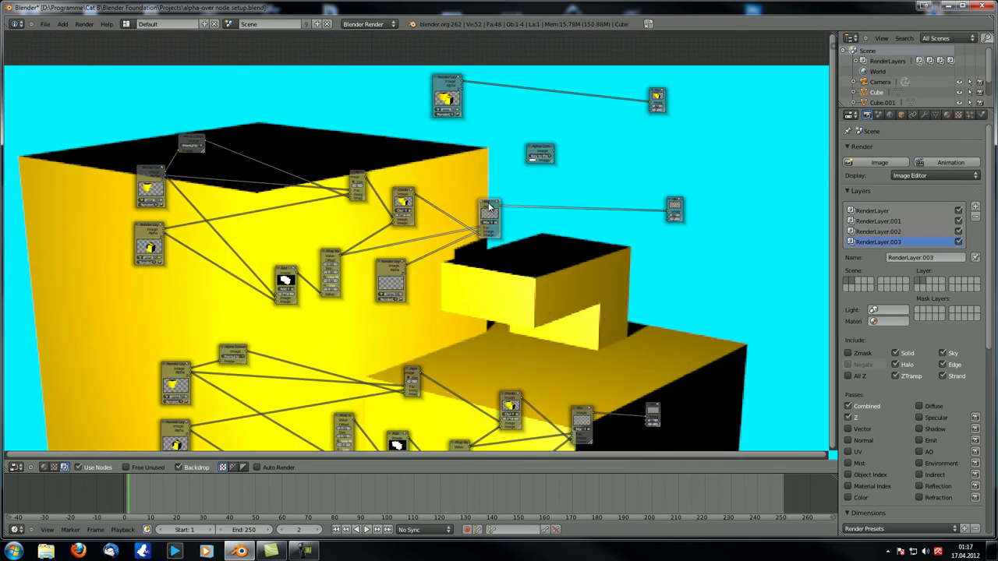
{"action": "left_click", "coordinate": [448, 96], "text": "ctrl+shift"}
{"action": "left_click", "coordinate": [491, 206], "text": "ctrl+shift"}
{"action": "left_click", "coordinate": [448, 94], "text": "ctrl+shift"}
{"action": "left_click", "coordinate": [491, 206], "text": "ctrl+shift"}
{"action": "left_click", "coordinate": [448, 86], "text": "ctrl+shift"}
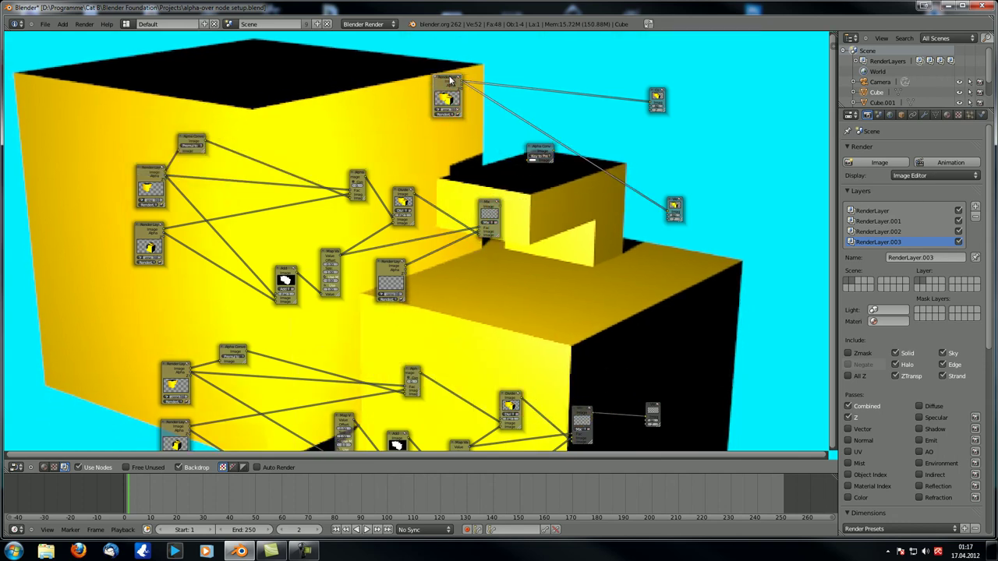
{"action": "left_click", "coordinate": [487, 202], "text": "ctrl+shift"}
{"action": "left_click", "coordinate": [450, 87], "text": "ctrl+shift"}
{"action": "left_click", "coordinate": [491, 209], "text": "ctrl+shift"}
Delete the spare Key to Premul Alpha Convert node.
{"action": "left_click_drag", "start_coordinate": [535, 152], "coordinate": [320, 113]}
{"action": "key", "text": "x"}
{"action": "scroll", "coordinate": [392, 253], "scroll_direction": "down", "scroll_amount": 5}
{"action": "middle_click_drag", "start_coordinate": [392, 299], "coordinate": [369, 260]}
{"action": "scroll", "coordinate": [397, 234], "scroll_direction": "up", "scroll_amount": 3}
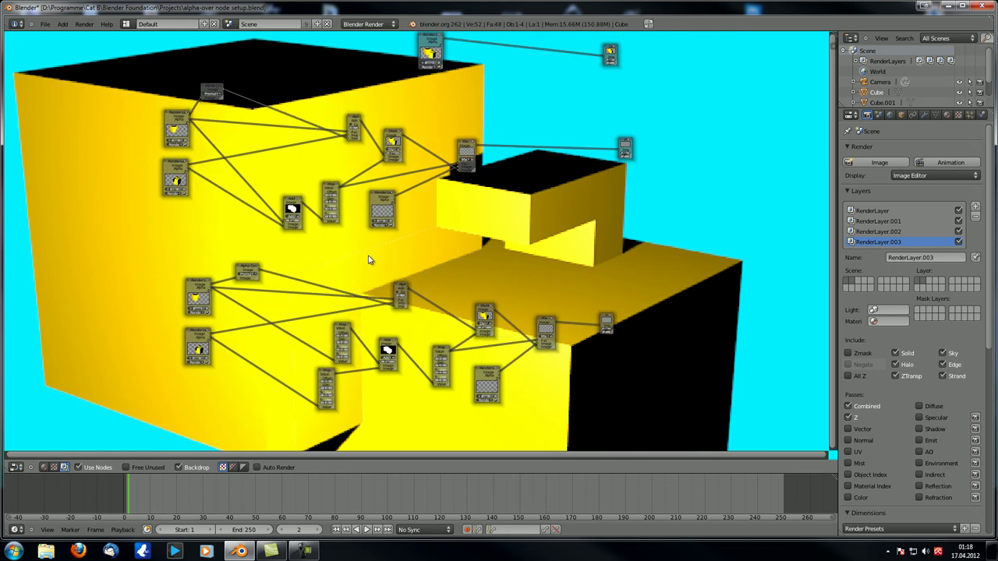
Mute the two Map Value nodes feeding the Add node in the lower setup and preview that setup's Mix result.
{"action": "scroll", "coordinate": [369, 260], "scroll_direction": "up", "scroll_amount": 2}
{"action": "scroll", "coordinate": [374, 254], "scroll_direction": "down", "scroll_amount": 1}
{"action": "middle_click_drag", "start_coordinate": [374, 247], "coordinate": [364, 208]}
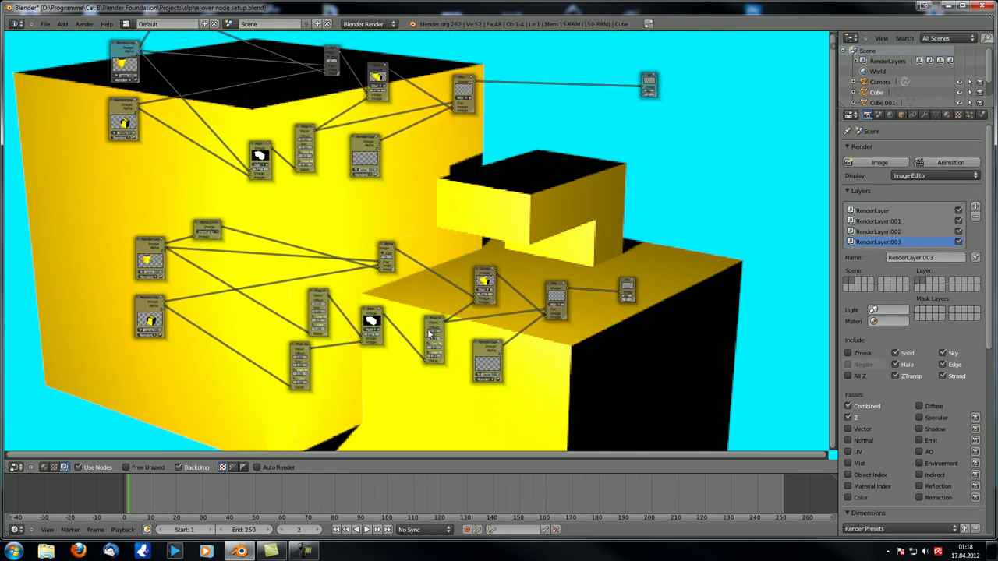
{"action": "scroll", "coordinate": [428, 334], "scroll_direction": "up", "scroll_amount": 2}
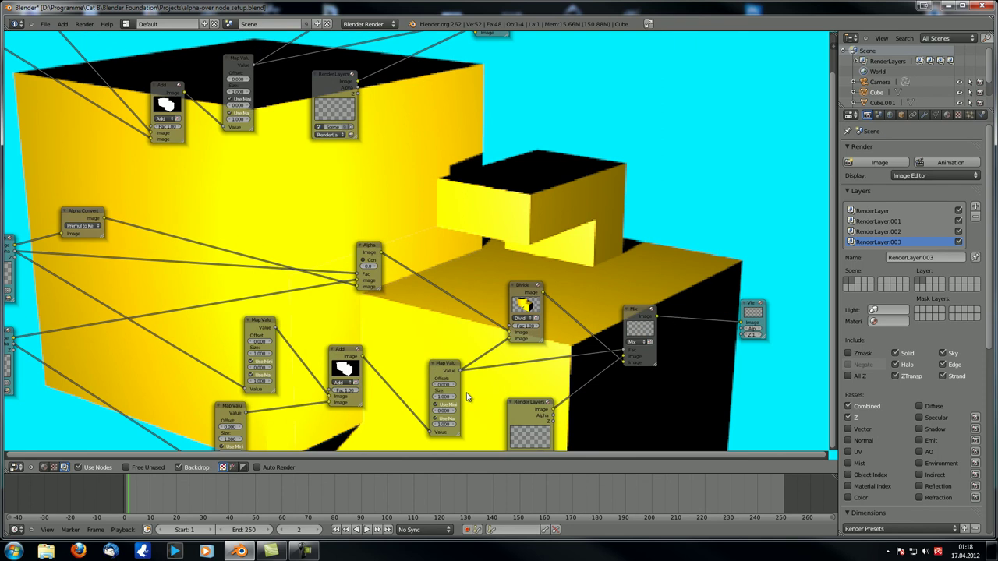
{"action": "scroll", "coordinate": [468, 398], "scroll_direction": "down", "scroll_amount": 3}
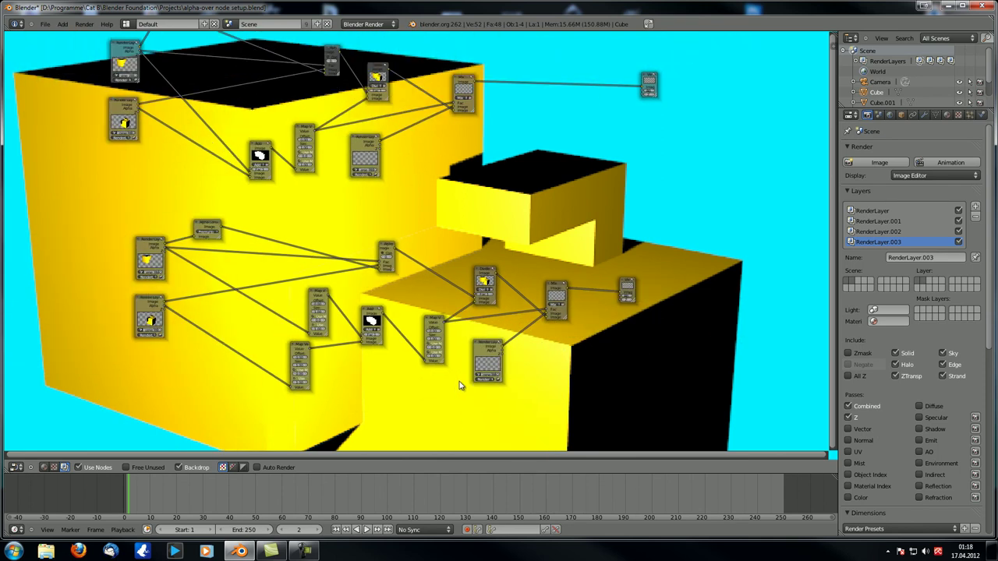
{"action": "middle_click_drag", "start_coordinate": [417, 189], "coordinate": [410, 196]}
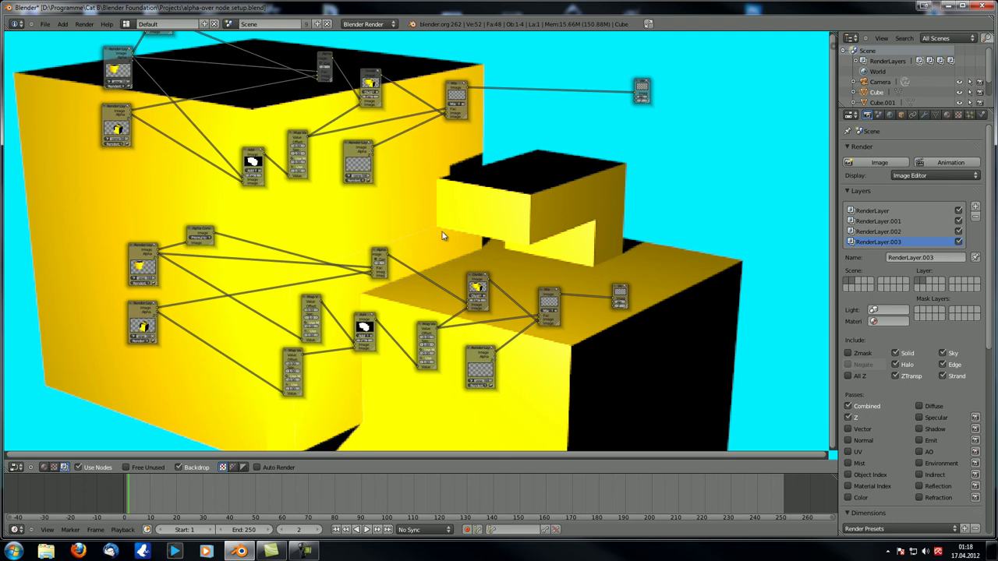
{"action": "scroll", "coordinate": [446, 292], "scroll_direction": "up", "scroll_amount": 1}
{"action": "left_click", "coordinate": [293, 311]}
{"action": "key", "text": "m"}
{"action": "left_click", "coordinate": [273, 370]}
{"action": "key", "text": "m"}
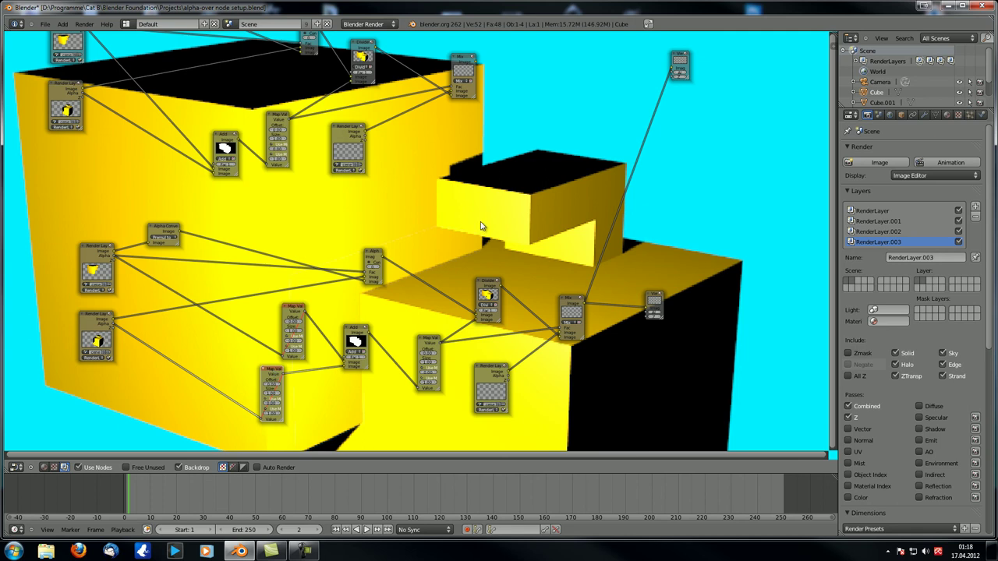
Zoom the backdrop in on the edges where the cubes overlap, and back out, to examine the lower setup's result.
{"action": "key", "text": "alt+v"}
{"action": "key", "text": "alt+v"}
{"action": "key", "text": "alt+v"}
{"action": "key", "text": "alt+v"}
{"action": "key", "text": "alt+v"}
{"action": "middle_click_drag", "start_coordinate": [521, 191], "coordinate": [495, 264], "text": "alt"}
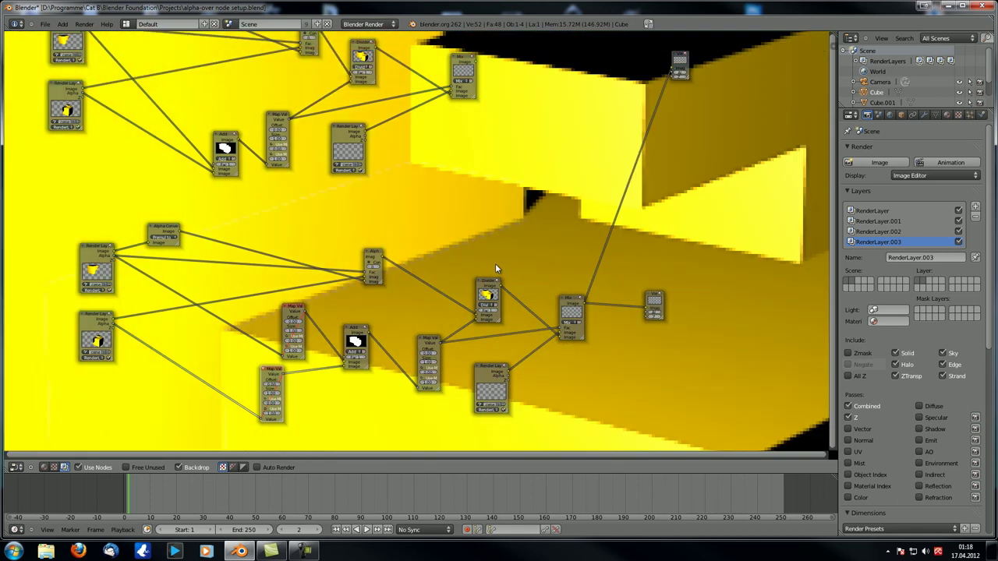
{"action": "key", "text": "v"}
{"action": "key", "text": "v"}
{"action": "key", "text": "v"}
{"action": "key", "text": "v"}
Box-select the lower node setup and move it farther away from the upper one, down and to the right.
{"action": "scroll", "coordinate": [352, 278], "scroll_direction": "down", "scroll_amount": 5}
{"action": "key", "text": "b"}
{"action": "left_click_drag", "start_coordinate": [159, 214], "coordinate": [659, 401]}
{"action": "key", "text": "g"}
{"action": "left_click", "coordinate": [700, 293]}
{"action": "scroll", "coordinate": [534, 206], "scroll_direction": "down", "scroll_amount": 3}
{"action": "scroll", "coordinate": [341, 230], "scroll_direction": "up", "scroll_amount": 2}
{"action": "scroll", "coordinate": [341, 230], "scroll_direction": "up", "scroll_amount": 6}
Move the reference Render Layers node and its Composite node closer to the upper node setup.
{"action": "middle_click_drag", "start_coordinate": [340, 230], "coordinate": [627, 446]}
{"action": "scroll", "coordinate": [627, 437], "scroll_direction": "up", "scroll_amount": 4}
{"action": "middle_click_drag", "start_coordinate": [778, 204], "coordinate": [569, 134]}
{"action": "key", "text": "g"}
{"action": "right_click", "coordinate": [546, 59]}
{"action": "left_click_drag", "start_coordinate": [597, 48], "coordinate": [440, 69]}
{"action": "scroll", "coordinate": [731, 127], "scroll_direction": "down", "scroll_amount": 4}
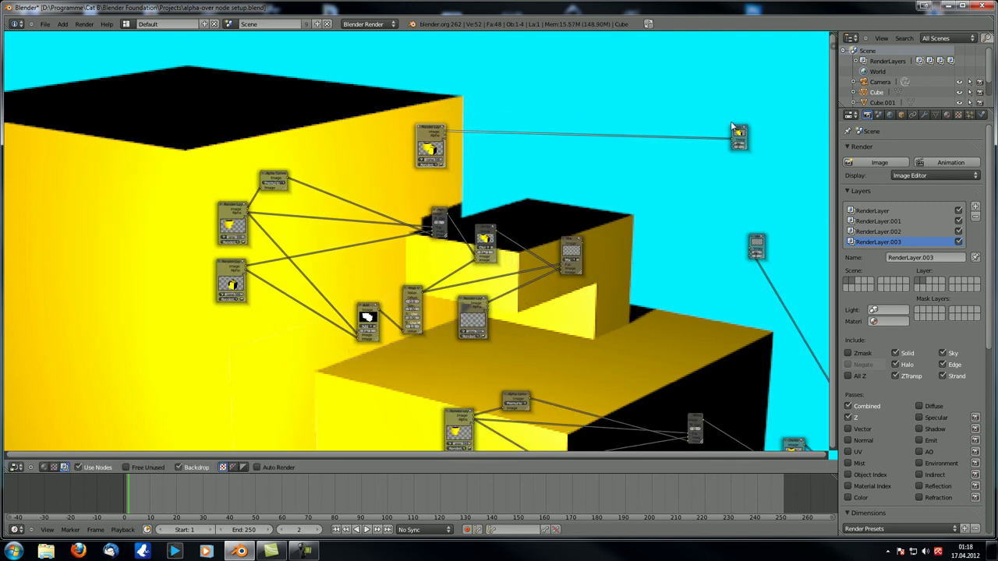
{"action": "left_click_drag", "start_coordinate": [739, 135], "coordinate": [622, 200]}
{"action": "scroll", "coordinate": [576, 293], "scroll_direction": "up", "scroll_amount": 2}
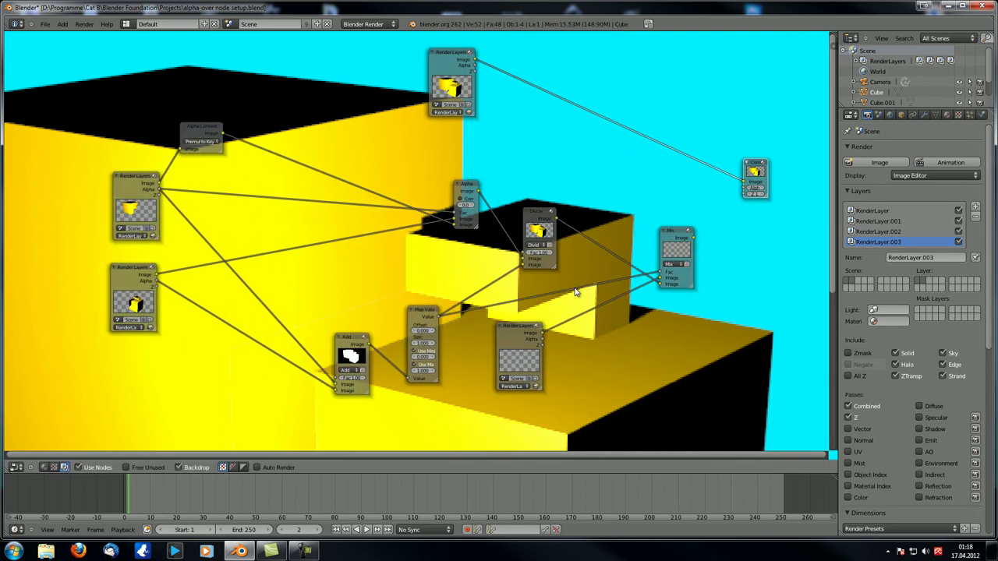
Compare the upper setup's Mix result with the reference render by previewing them in turn.
{"action": "left_click", "coordinate": [675, 242], "text": "ctrl+shift"}
{"action": "middle_click_drag", "start_coordinate": [394, 292], "coordinate": [432, 267]}
{"action": "left_click", "coordinate": [482, 59], "text": "ctrl+shift"}
{"action": "left_click", "coordinate": [706, 221], "text": "ctrl+shift"}
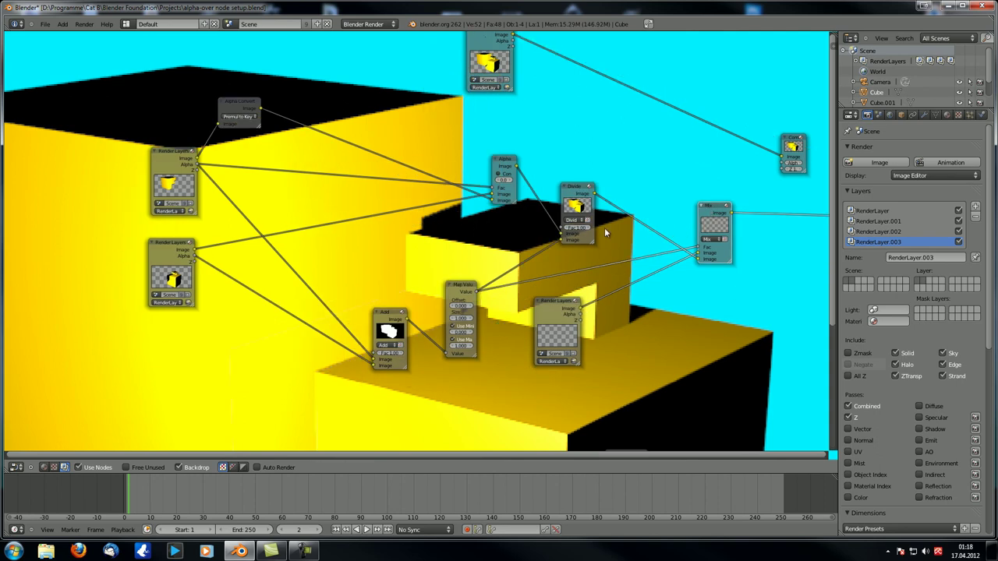
Insert an RGB Curves node between the Premul to Key Alpha Convert node and AlphaOver.
{"action": "scroll", "coordinate": [389, 210], "scroll_direction": "down", "scroll_amount": 1}
{"action": "scroll", "coordinate": [382, 204], "scroll_direction": "up", "scroll_amount": 2}
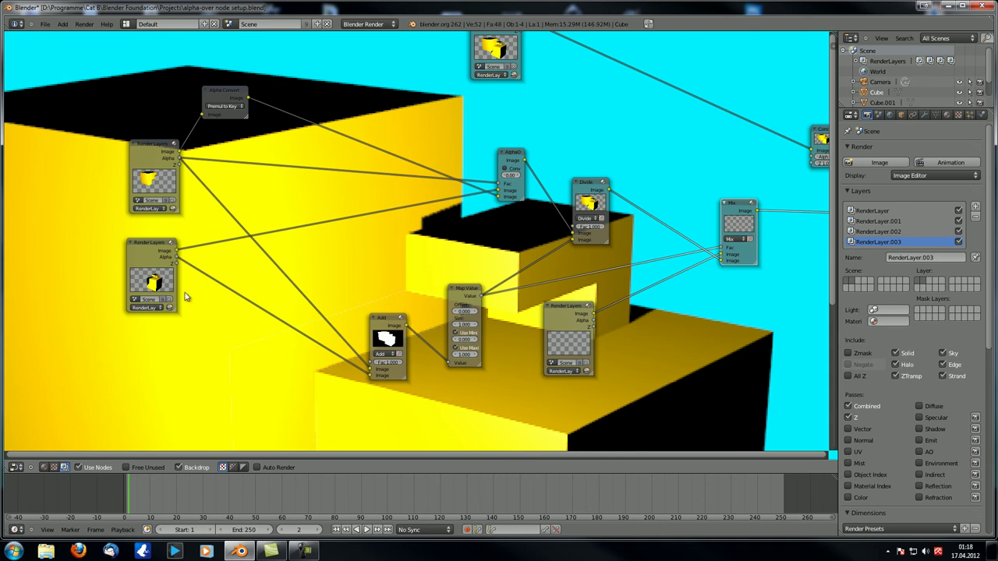
{"action": "scroll", "coordinate": [280, 316], "scroll_direction": "up", "scroll_amount": 1}
{"action": "key", "text": "shift+a"}
{"action": "mouse_move", "coordinate": [266, 299]}
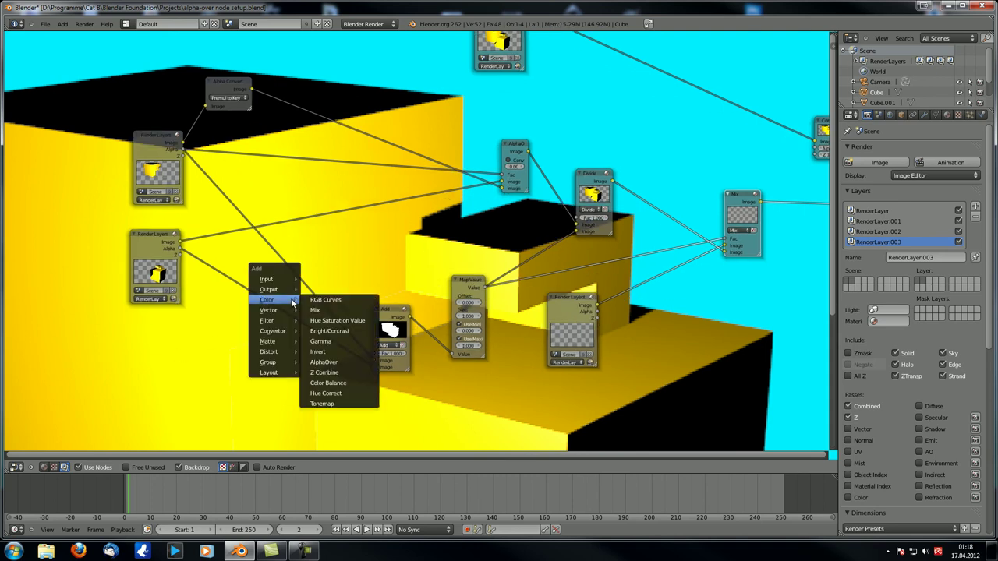
{"action": "left_click", "coordinate": [323, 299]}
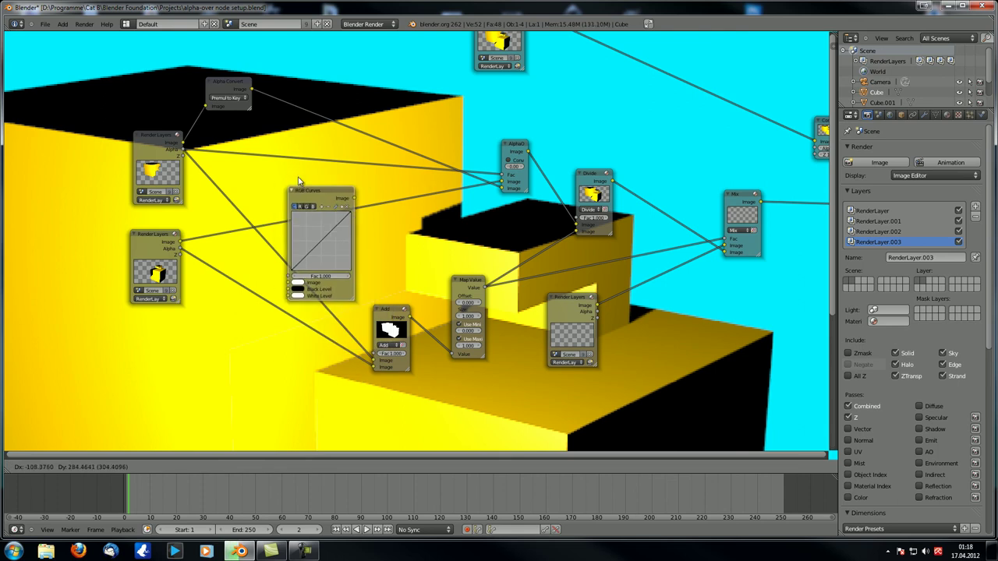
{"action": "left_click", "coordinate": [328, 22]}
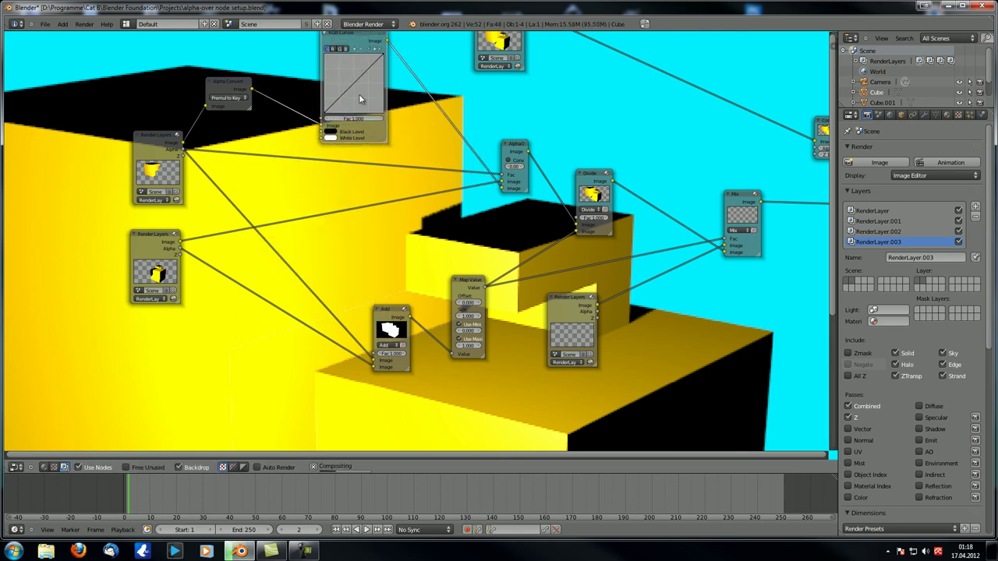
Pull the combined curve of the RGB Curves node steeply downward and lower the blue channel's curve to recolor the first cube.
{"action": "left_click_drag", "start_coordinate": [364, 95], "coordinate": [340, 77]}
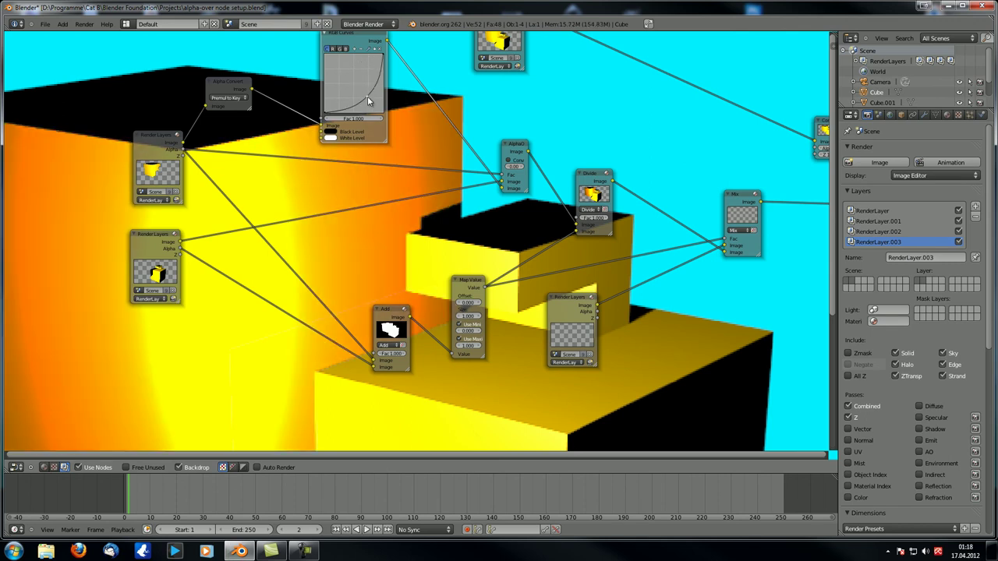
{"action": "middle_click_drag", "start_coordinate": [363, 359], "coordinate": [382, 165], "text": "alt"}
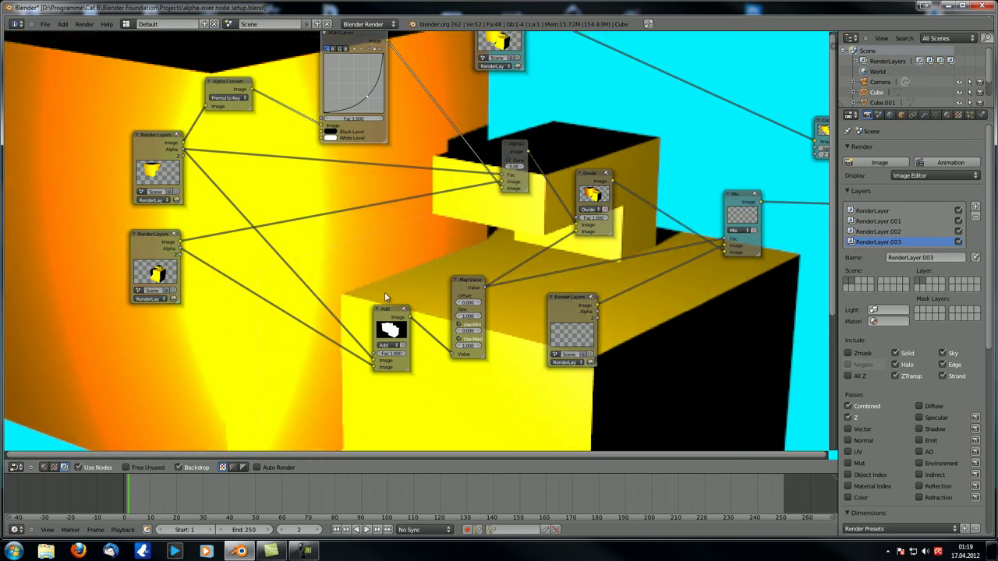
{"action": "left_click", "coordinate": [340, 48]}
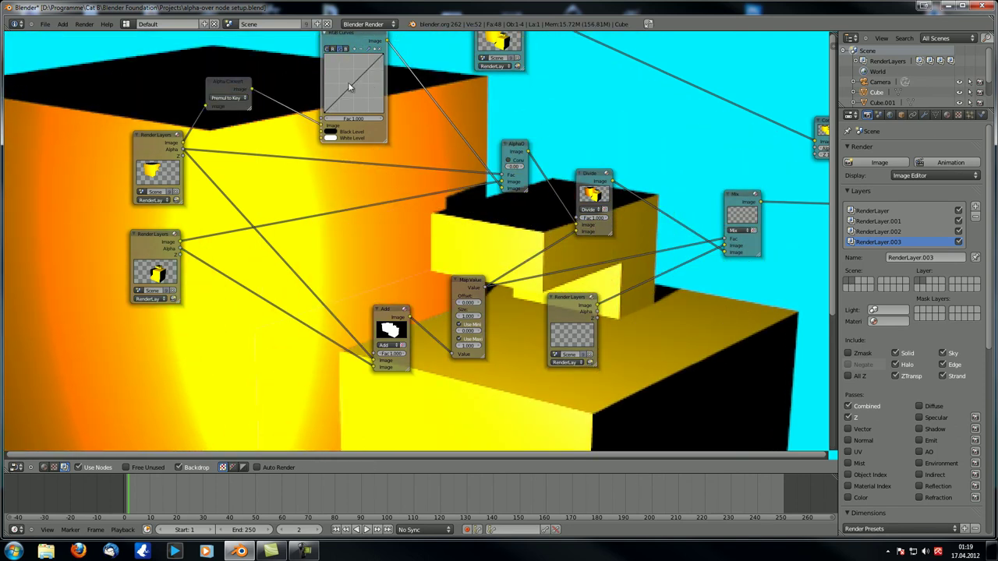
{"action": "left_click", "coordinate": [346, 49]}
{"action": "left_click_drag", "start_coordinate": [356, 84], "coordinate": [358, 112]}
{"action": "left_click", "coordinate": [331, 49]}
{"action": "left_click_drag", "start_coordinate": [339, 64], "coordinate": [378, 107]}
{"action": "scroll", "coordinate": [374, 248], "scroll_direction": "down", "scroll_amount": 2}
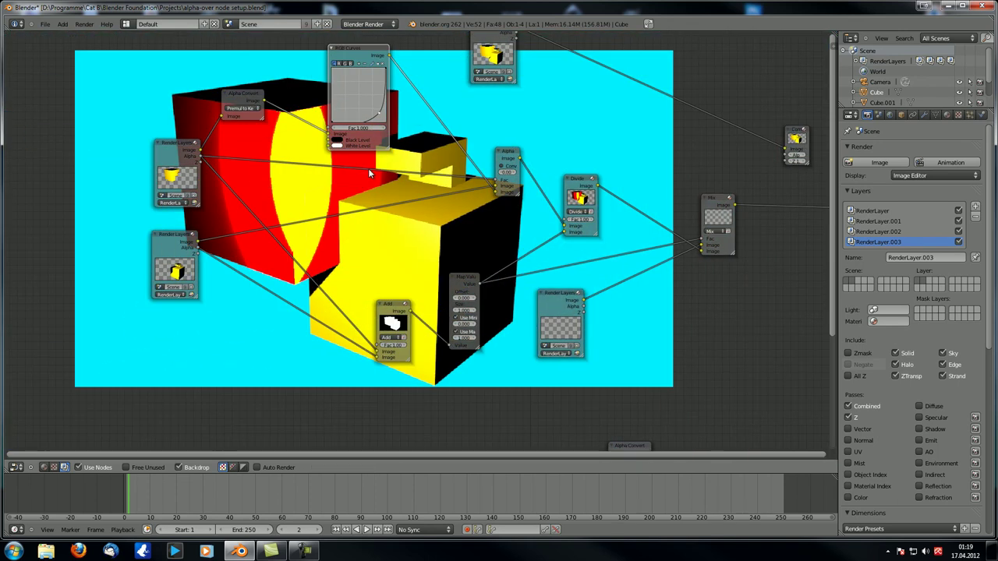
{"action": "scroll", "coordinate": [368, 168], "scroll_direction": "down", "scroll_amount": 2}
{"action": "scroll", "coordinate": [370, 180], "scroll_direction": "down", "scroll_amount": 3}
{"action": "middle_click_drag", "start_coordinate": [350, 178], "coordinate": [252, 205]}
{"action": "scroll", "coordinate": [269, 203], "scroll_direction": "up", "scroll_amount": 4}
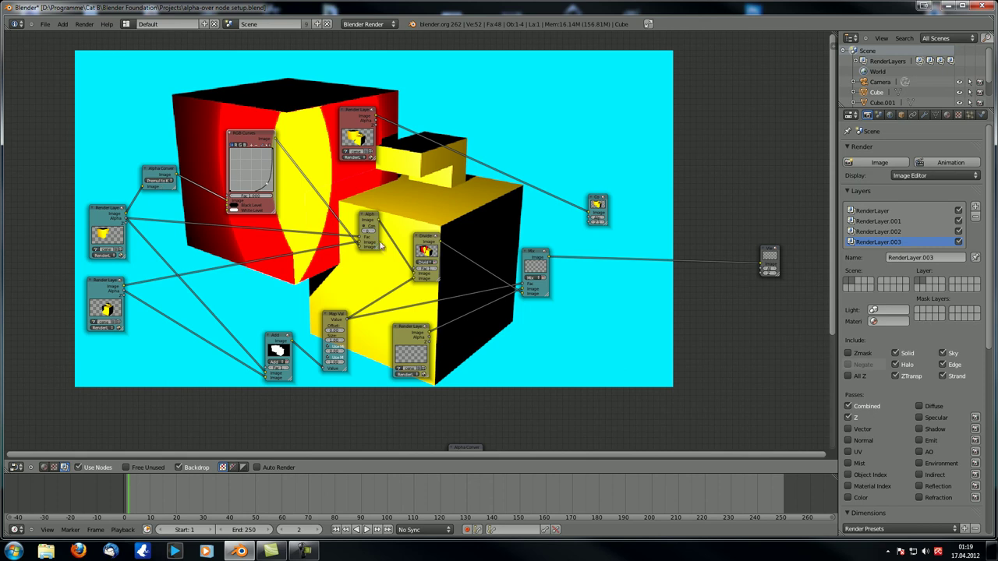
Tidy the node layout by shifting the Add and Map Value nodes and moving the reference Render Layers and Composite nodes farther away.
{"action": "left_click_drag", "start_coordinate": [253, 343], "coordinate": [241, 367]}
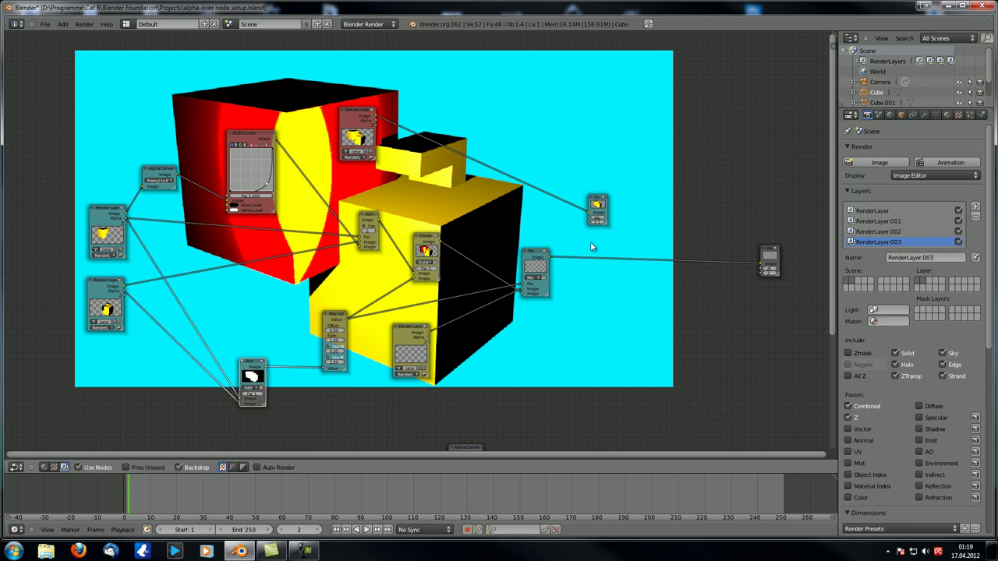
{"action": "left_click_drag", "start_coordinate": [332, 315], "coordinate": [327, 308]}
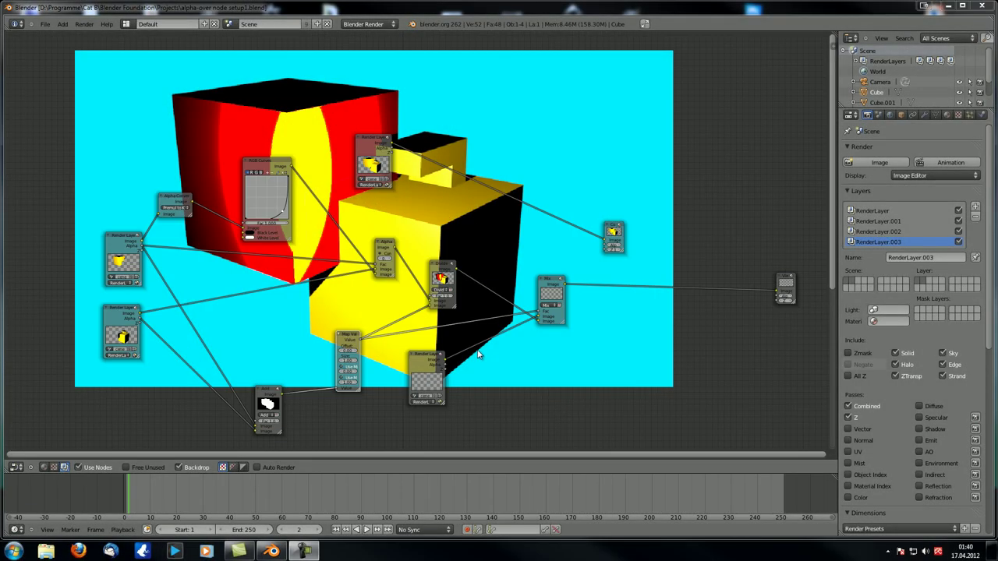
{"action": "middle_click_drag", "start_coordinate": [416, 346], "coordinate": [400, 304]}
{"action": "scroll", "coordinate": [405, 290], "scroll_direction": "up", "scroll_amount": 2}
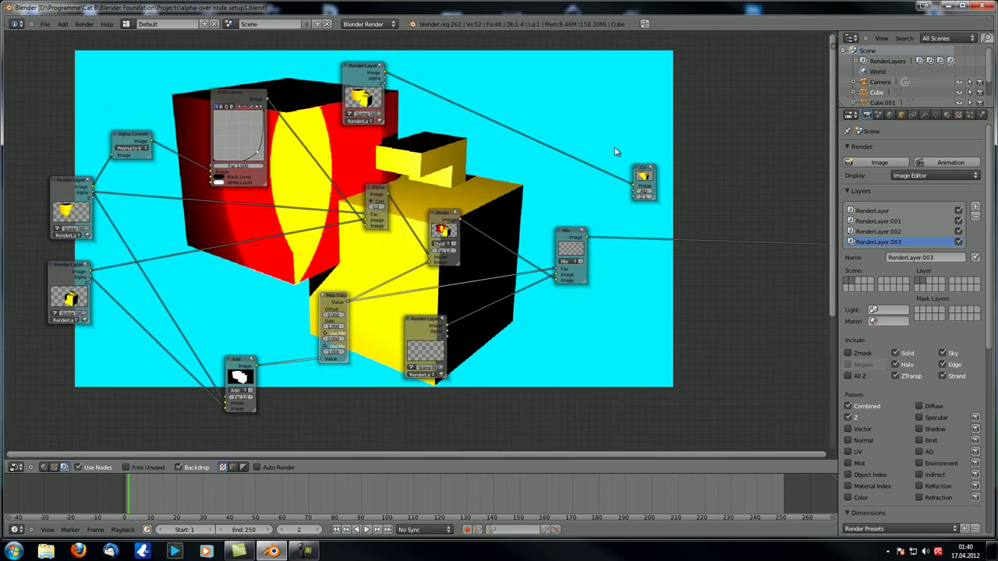
{"action": "left_click_drag", "start_coordinate": [645, 169], "coordinate": [816, 161]}
{"action": "left_click_drag", "start_coordinate": [361, 72], "coordinate": [532, 71]}
{"action": "scroll", "coordinate": [286, 257], "scroll_direction": "up", "scroll_amount": 2}
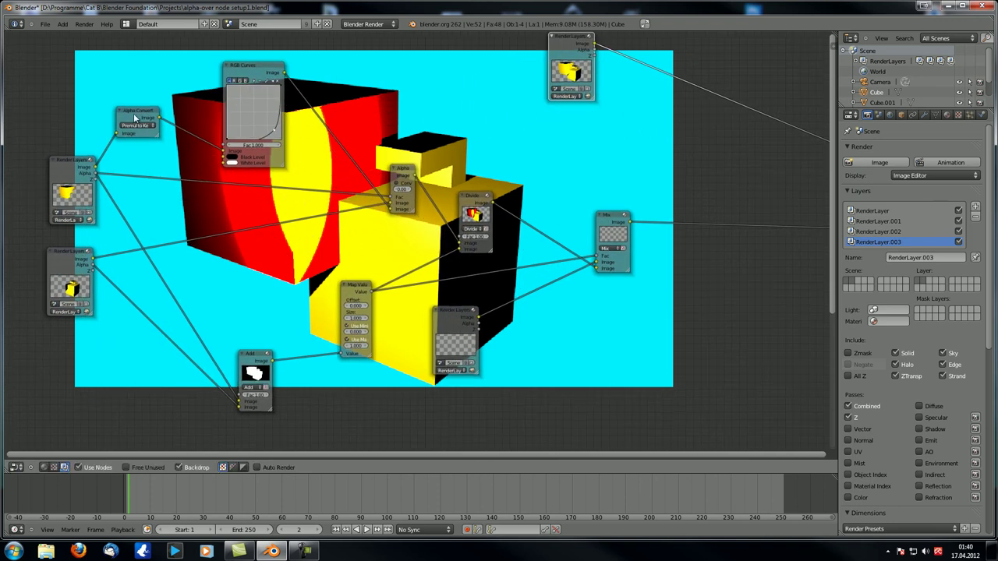
Compare the first cube's Premul to Key Alpha Convert output with its original render by previewing them in turn.
{"action": "left_click", "coordinate": [137, 117], "text": "ctrl+shift"}
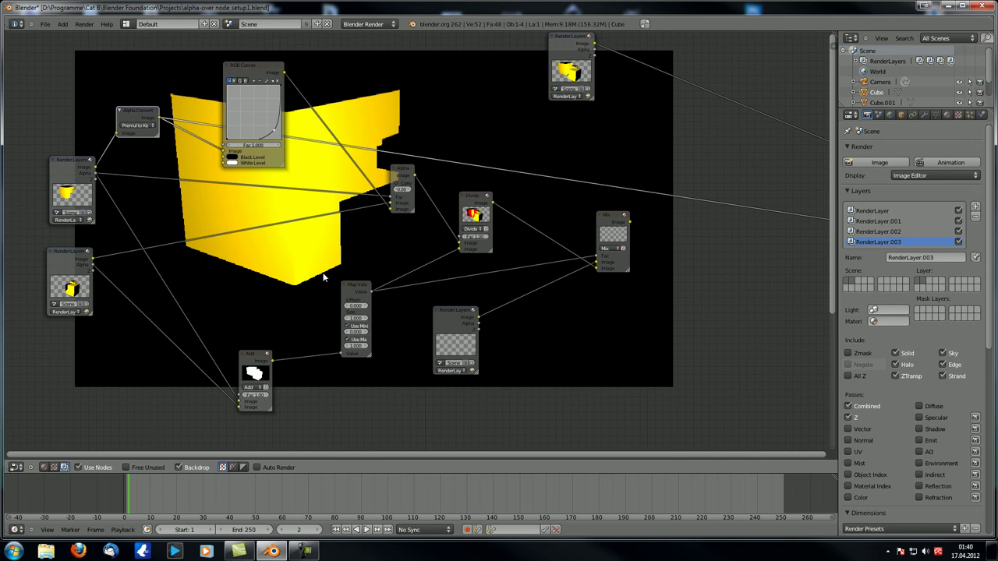
{"action": "left_click", "coordinate": [73, 173], "text": "ctrl+shift"}
Duplicate the Alpha Convert node and feed the first cube's Render Layers alpha into the copy to preview it.
{"action": "left_click", "coordinate": [133, 114]}
{"action": "key", "text": "shift+d"}
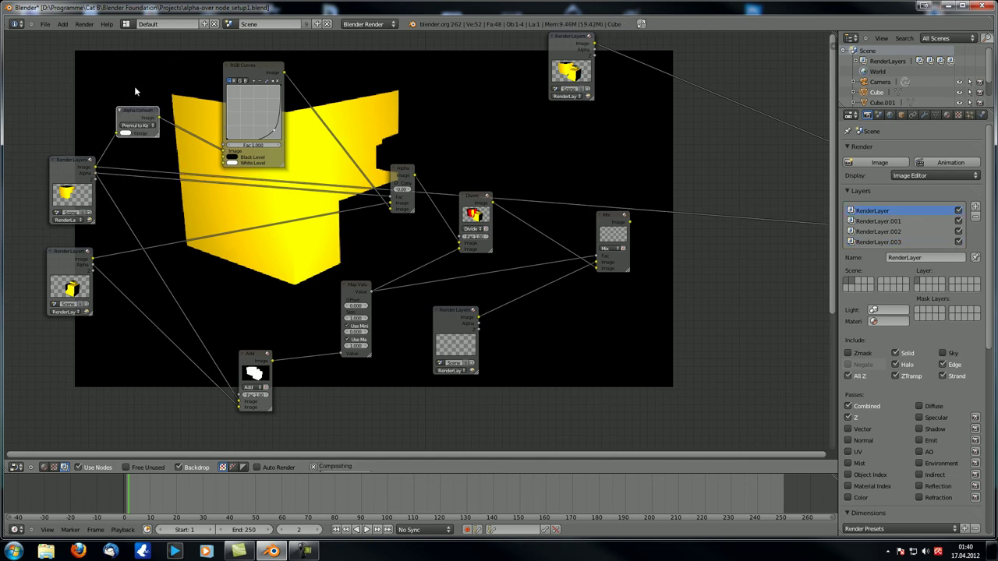
{"action": "key", "text": "shift+d"}
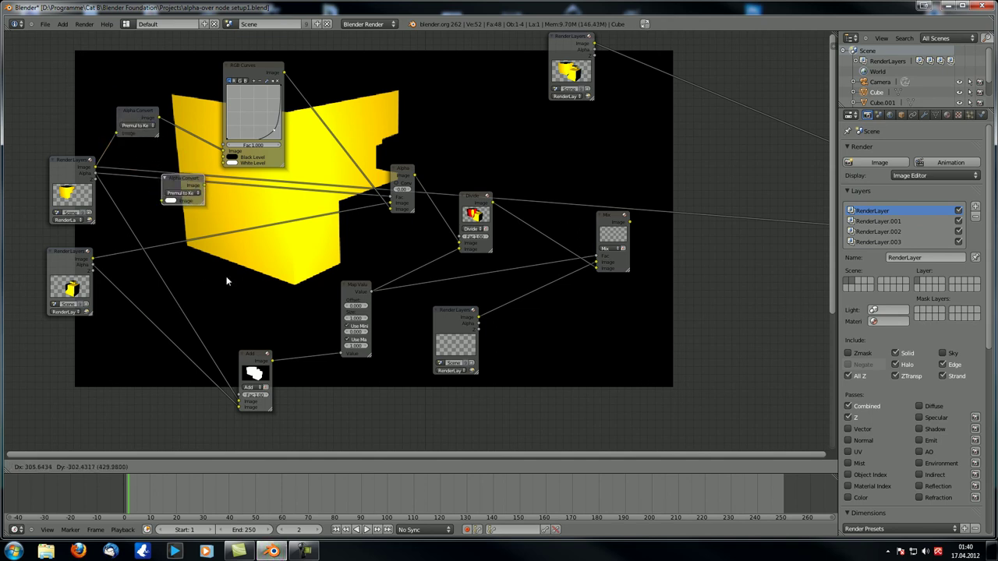
{"action": "left_click", "coordinate": [227, 281]}
{"action": "left_click_drag", "start_coordinate": [96, 173], "coordinate": [171, 215]}
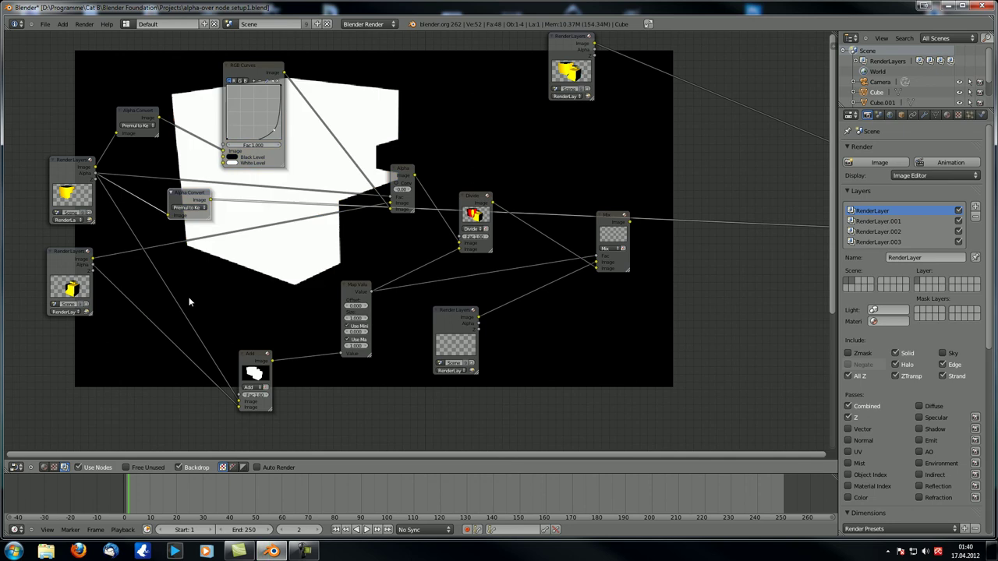
Examine the converted alpha's edges, and remove the duplicated Alpha Convert node while keeping its connection to the preview.
{"action": "middle_click_drag", "start_coordinate": [274, 213], "coordinate": [245, 192]}
{"action": "key", "text": "alt+v"}
{"action": "key", "text": "alt+v"}
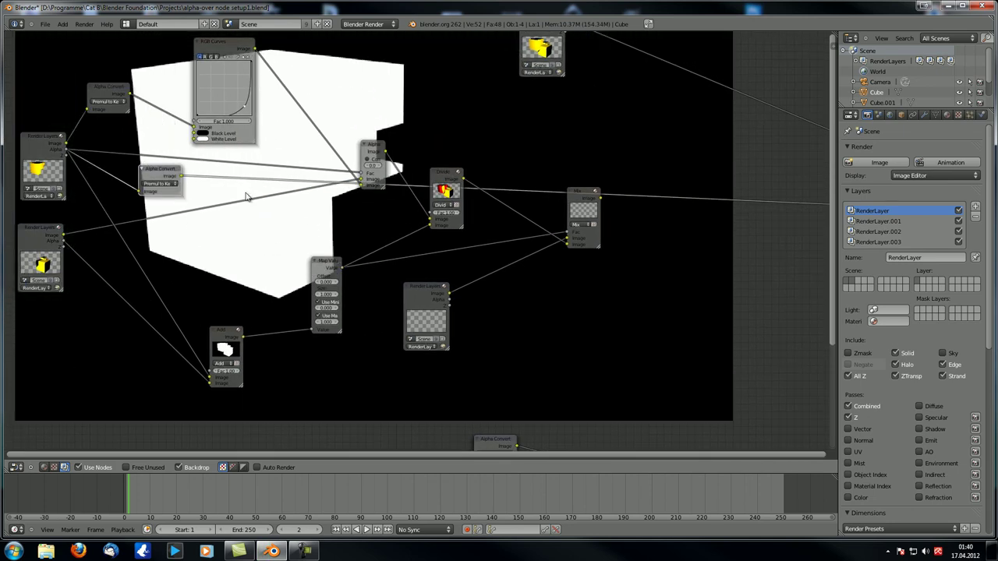
{"action": "middle_click_drag", "start_coordinate": [234, 249], "coordinate": [314, 298]}
{"action": "left_click_drag", "start_coordinate": [180, 179], "coordinate": [179, 184]}
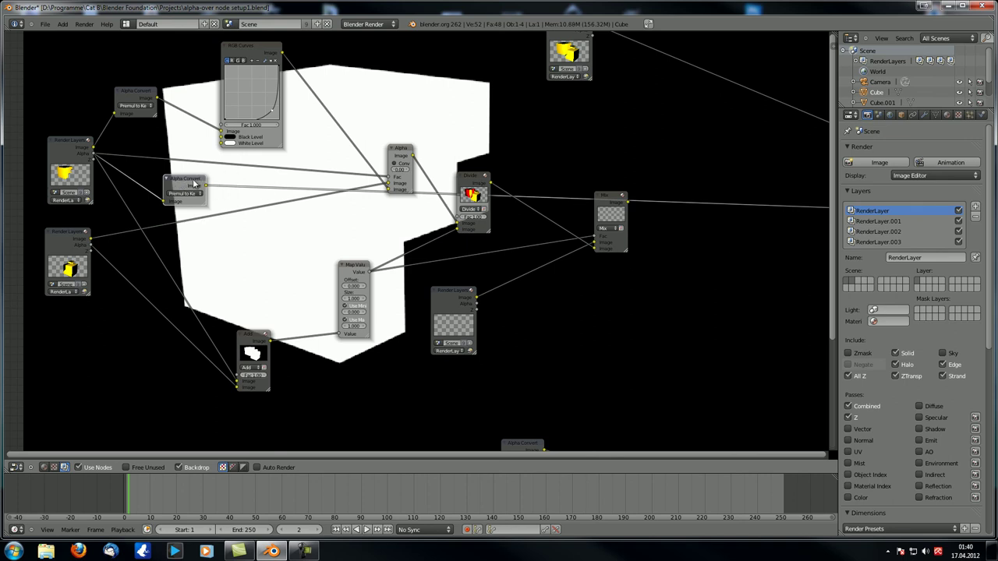
{"action": "key", "text": "ctrl+x"}
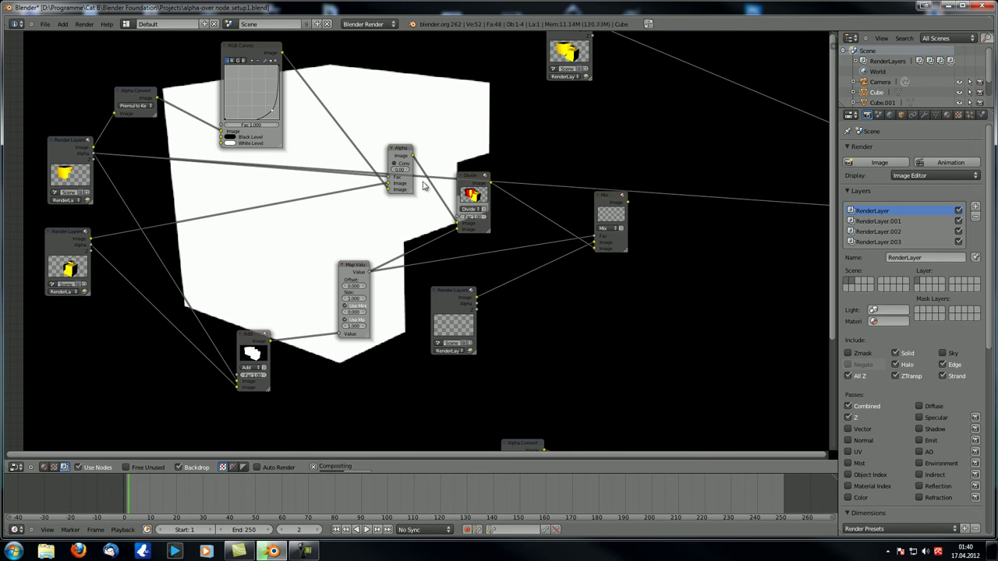
Duplicate the color Divide node, insert it on the alpha's preview link and connect the first cube's alpha to both image inputs.
{"action": "left_click", "coordinate": [472, 180]}
{"action": "key", "text": "shift+d"}
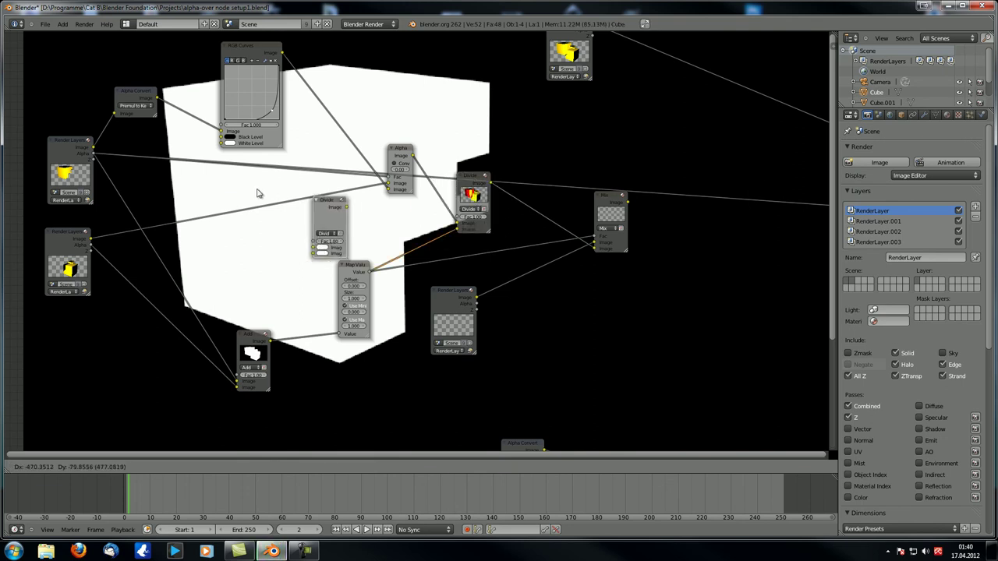
{"action": "left_click", "coordinate": [732, 191]}
{"action": "left_click_drag", "start_coordinate": [731, 191], "coordinate": [686, 269]}
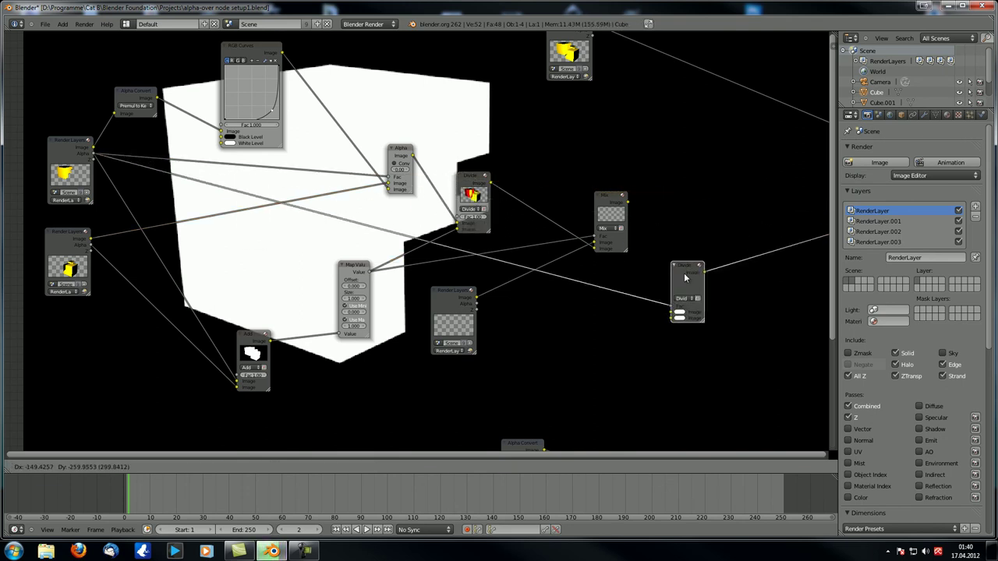
{"action": "left_click_drag", "start_coordinate": [92, 154], "coordinate": [671, 311]}
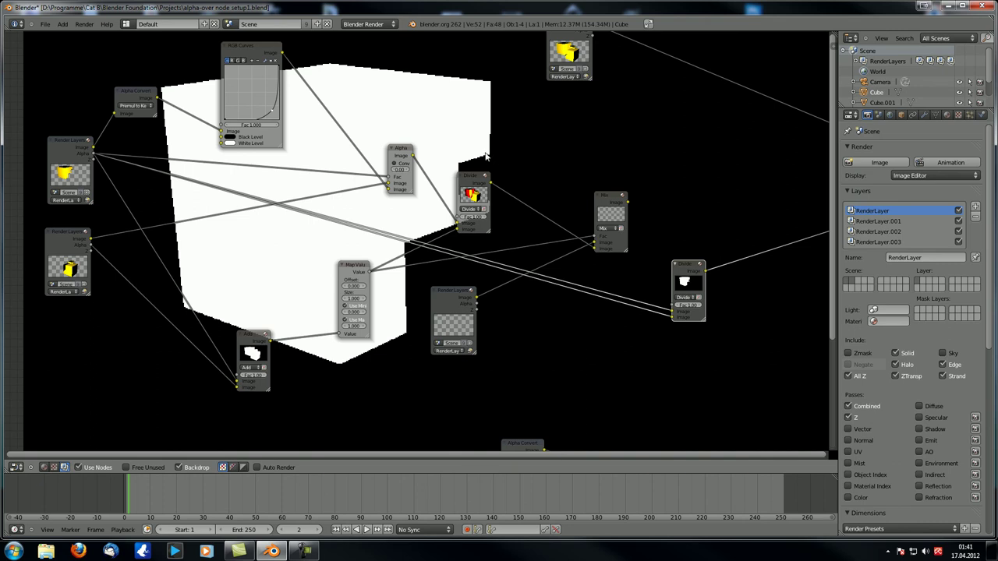
{"action": "left_click_drag", "start_coordinate": [75, 146], "coordinate": [72, 148]}
{"action": "left_click_drag", "start_coordinate": [142, 102], "coordinate": [135, 104]}
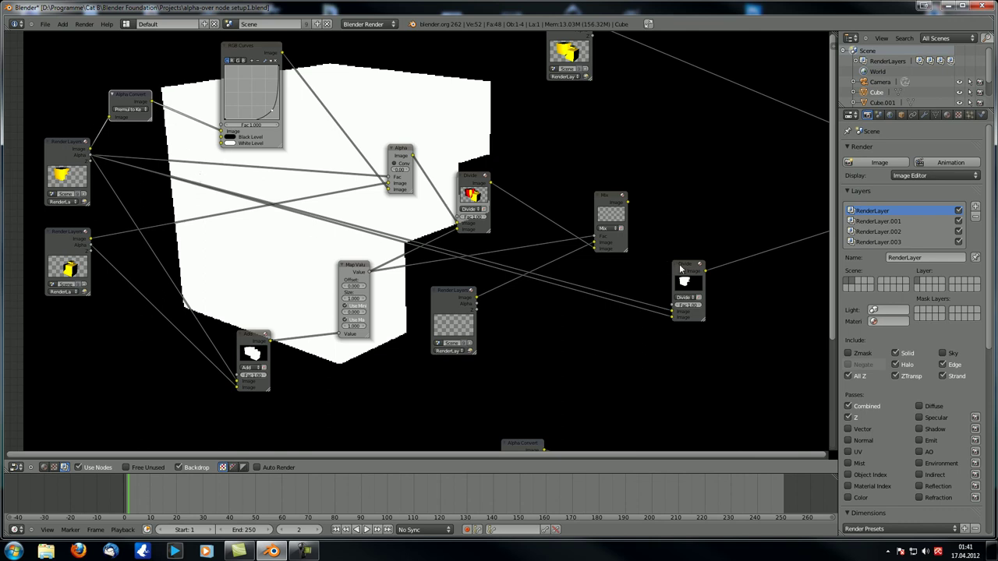
{"action": "left_click_drag", "start_coordinate": [689, 269], "coordinate": [670, 262]}
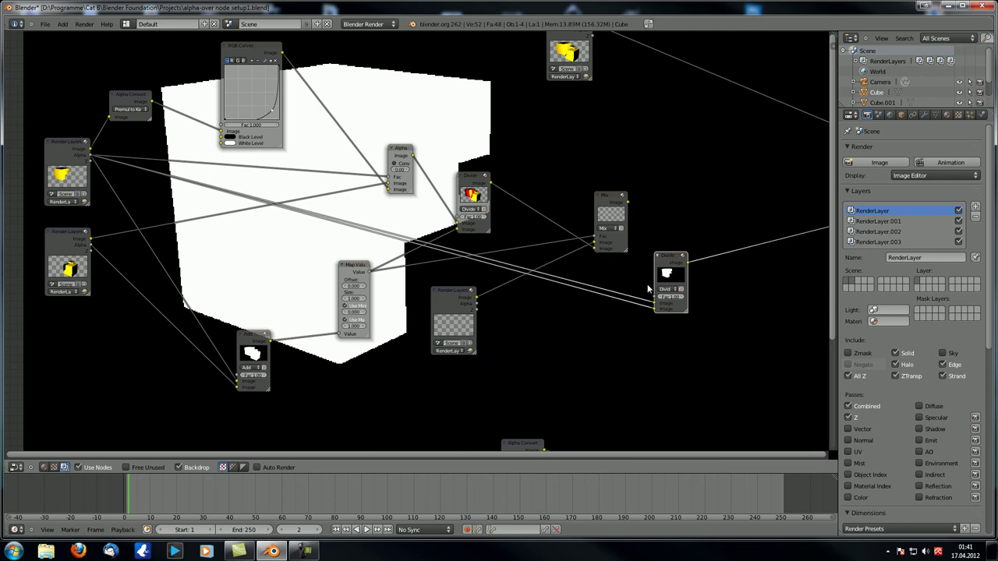
Add a Math node set to Divide and insert it on the first cube's alpha link before the duplicated color Divide node.
{"action": "key", "text": "shift+a"}
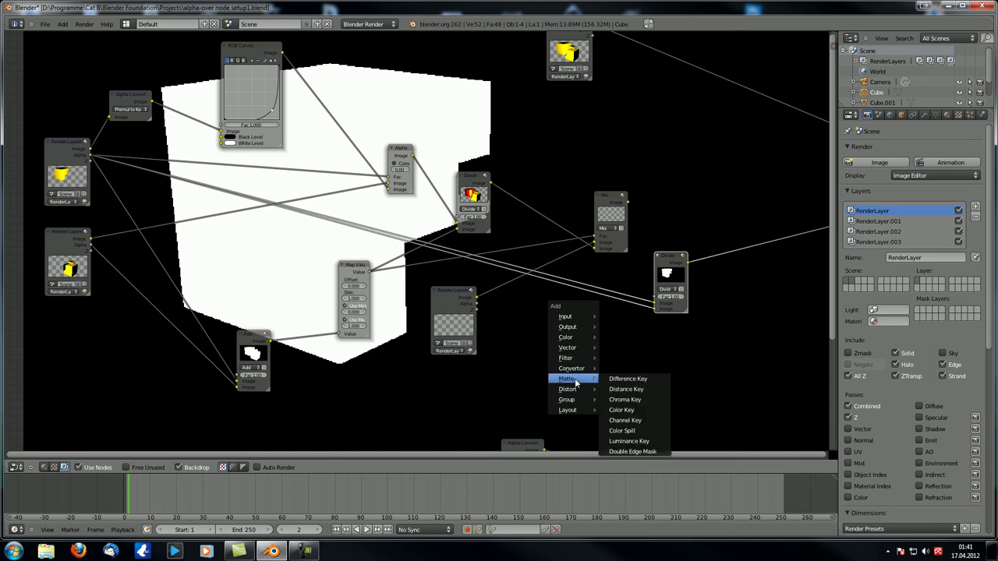
{"action": "mouse_move", "coordinate": [577, 368]}
{"action": "left_click", "coordinate": [630, 404]}
{"action": "left_click", "coordinate": [644, 407]}
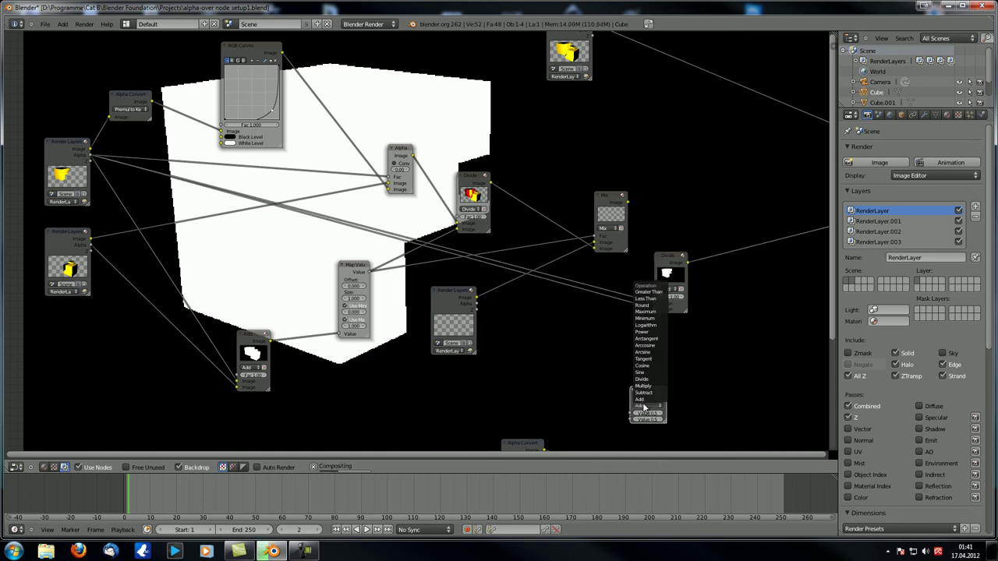
{"action": "left_click", "coordinate": [643, 379]}
{"action": "left_click_drag", "start_coordinate": [643, 390], "coordinate": [619, 298]}
Delete the duplicated color Divide node and preview the Math Divide node's output instead.
{"action": "left_click", "coordinate": [668, 261]}
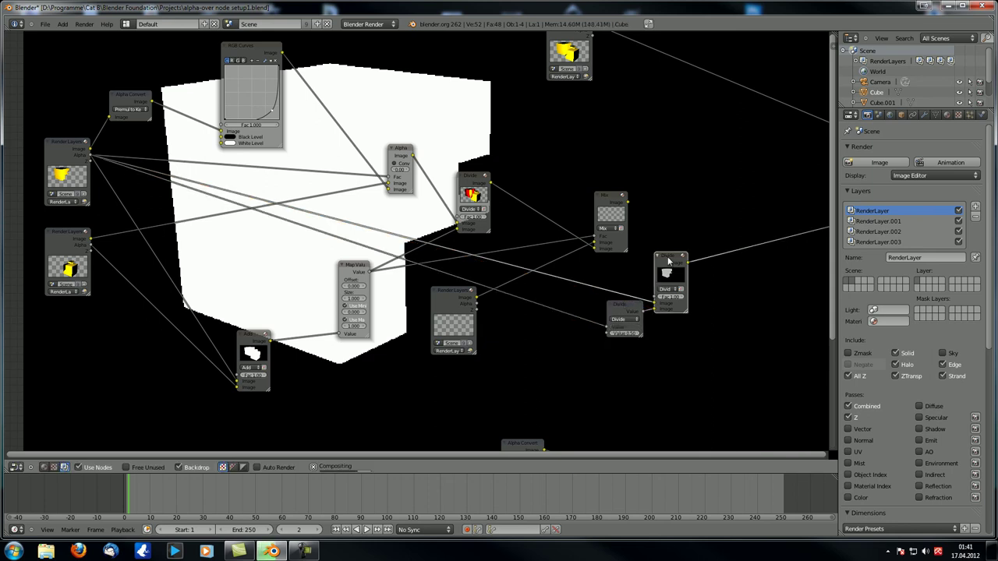
{"action": "key", "text": "ctrl+x"}
{"action": "left_click", "coordinate": [630, 307], "text": "ctrl+shift"}
{"action": "left_click_drag", "start_coordinate": [627, 306], "coordinate": [629, 293]}
{"action": "scroll", "coordinate": [312, 306], "scroll_direction": "up", "scroll_amount": 1}
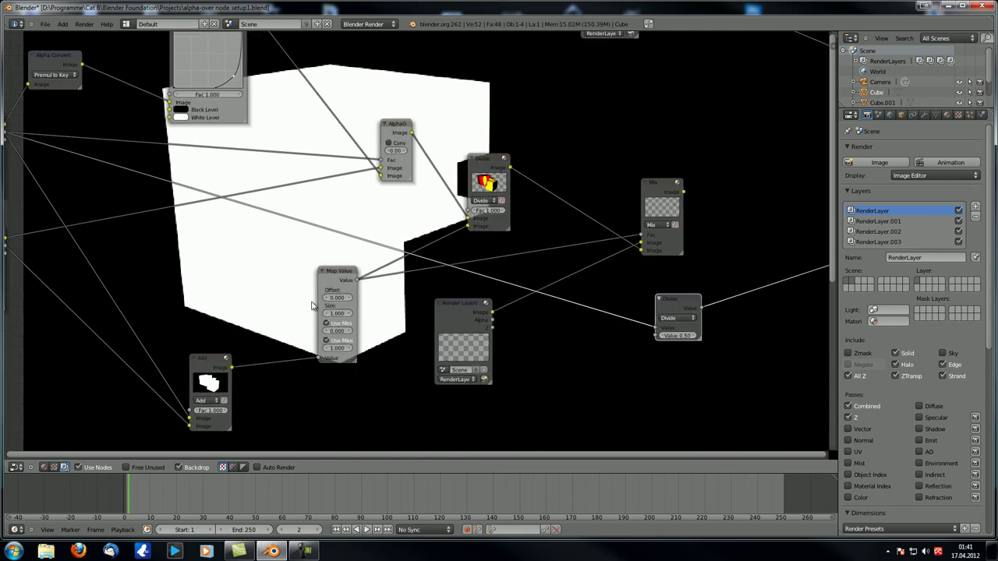
Try several divisor values in the Math Divide node, including 1 and 0.20, to test their effect on the alpha.
{"action": "left_click", "coordinate": [676, 336]}
{"action": "type", "text": "1"}
{"action": "key", "text": "Return"}
{"action": "left_click_drag", "start_coordinate": [682, 337], "coordinate": [608, 341]}
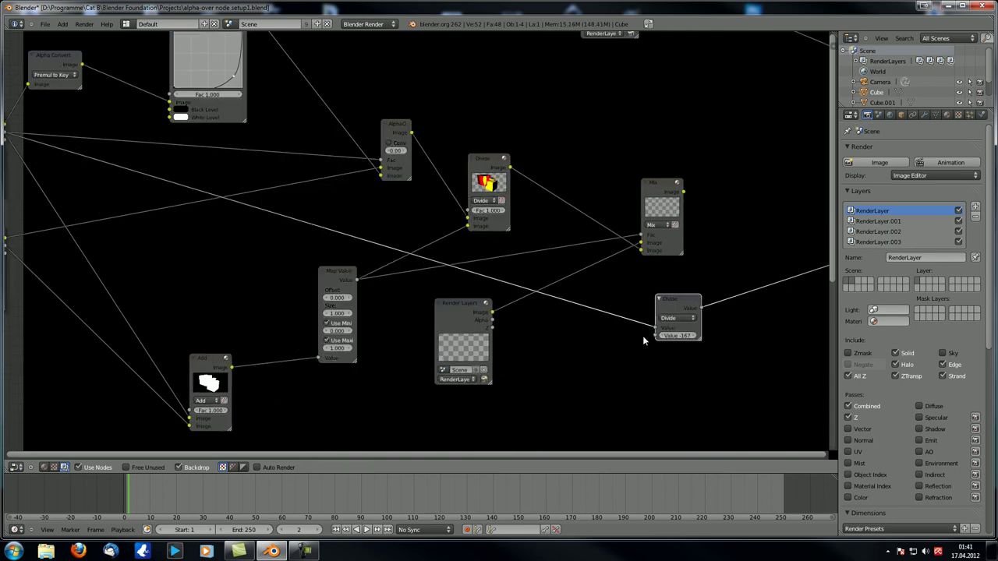
{"action": "left_click", "coordinate": [679, 336]}
{"action": "left_click_drag", "start_coordinate": [677, 336], "coordinate": [679, 337]}
{"action": "left_click", "coordinate": [694, 336]}
{"action": "left_click", "coordinate": [694, 337]}
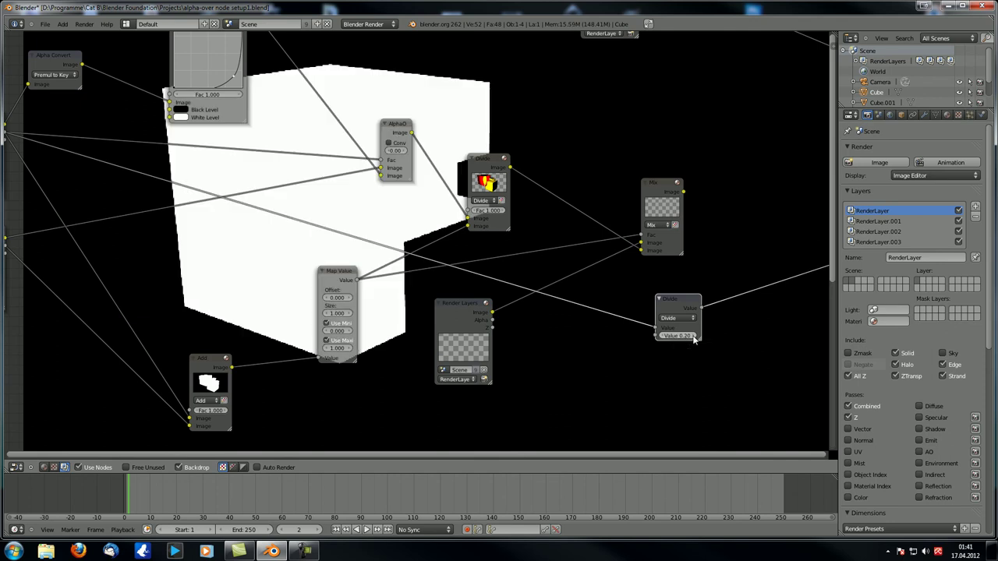
Connect the first cube's alpha to the Math Divide node's second value as well and reposition the node.
{"action": "key", "text": "Home"}
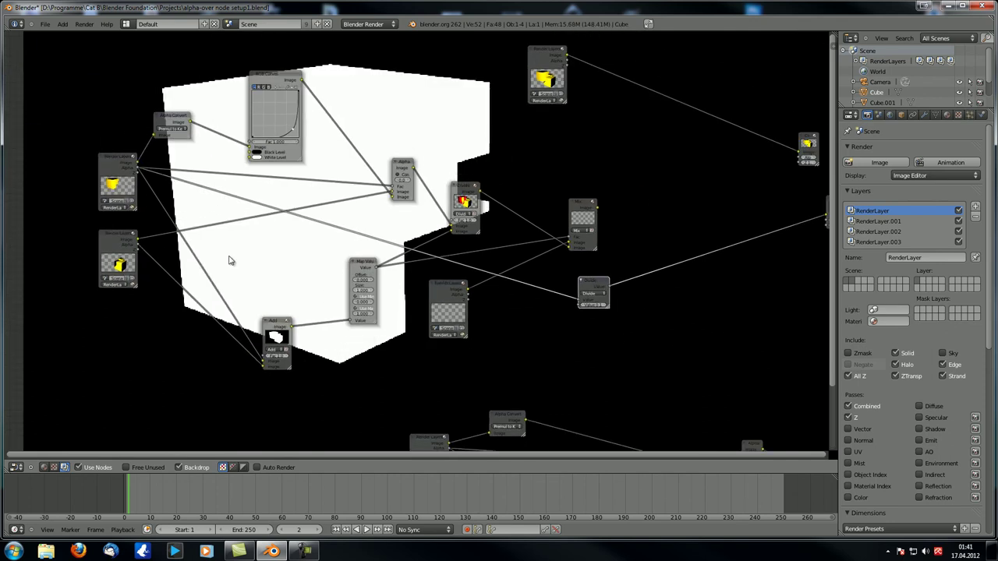
{"action": "left_click_drag", "start_coordinate": [144, 176], "coordinate": [579, 308]}
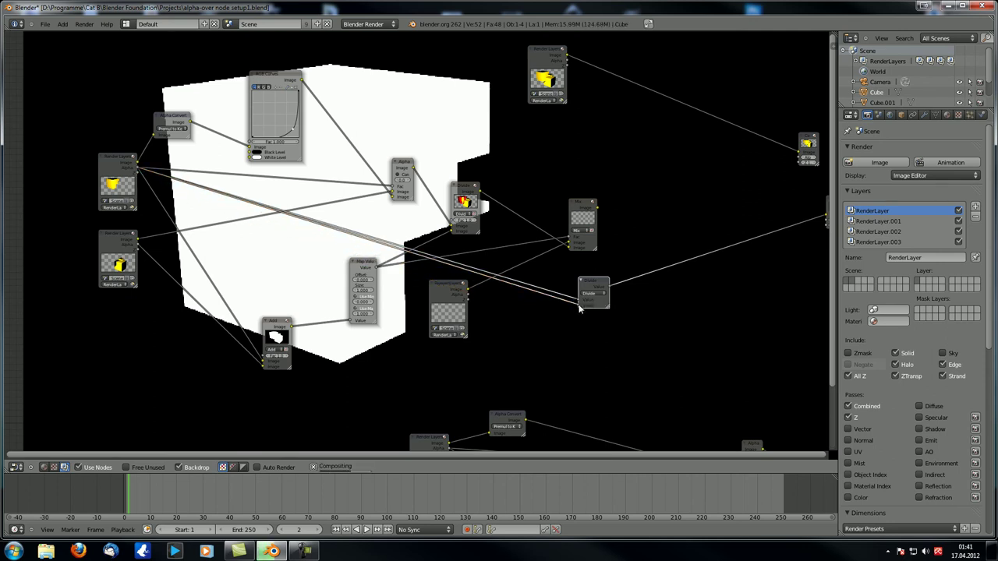
{"action": "scroll", "coordinate": [297, 328], "scroll_direction": "up", "scroll_amount": 5}
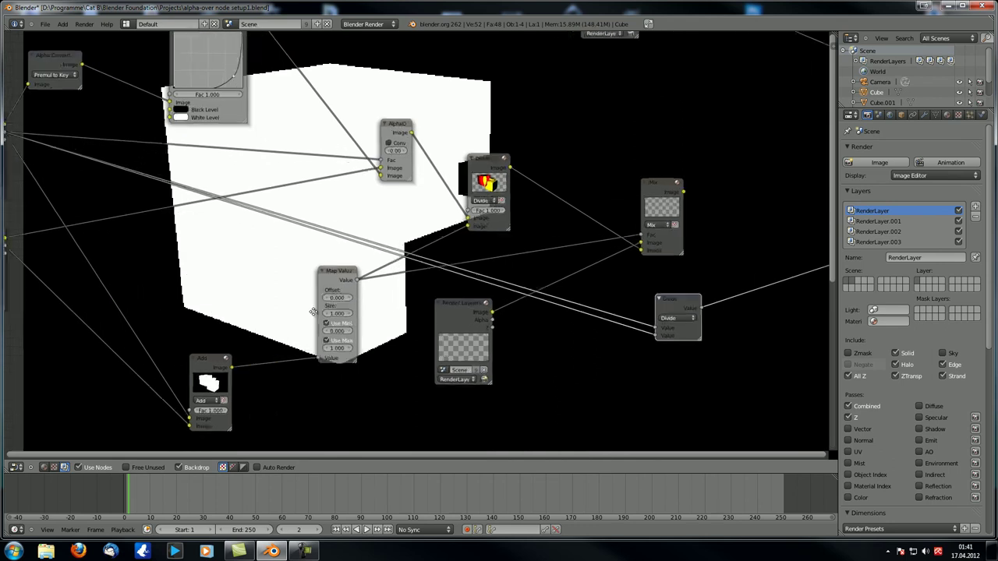
{"action": "middle_click_drag", "start_coordinate": [313, 312], "coordinate": [288, 254]}
{"action": "left_click_drag", "start_coordinate": [645, 245], "coordinate": [657, 234]}
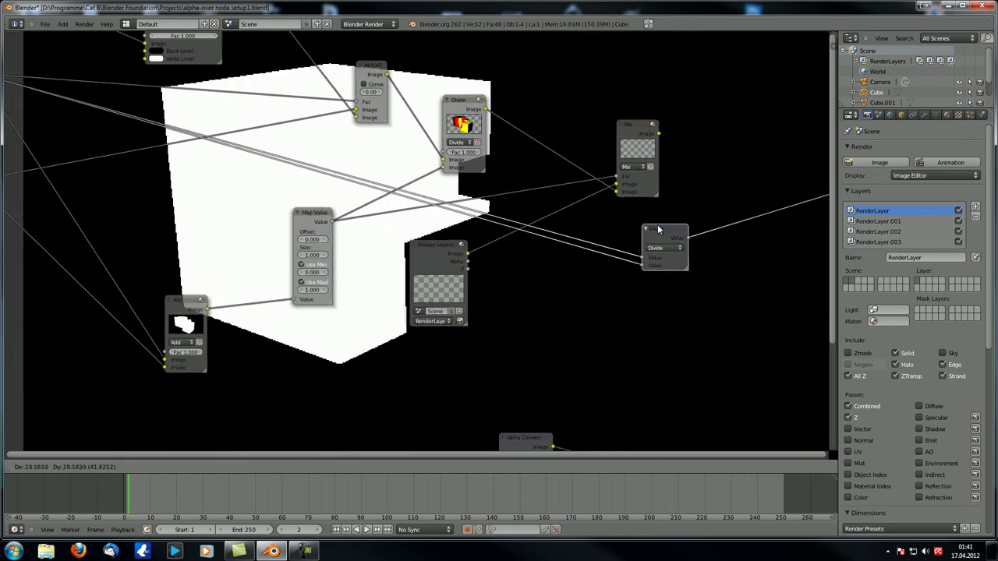